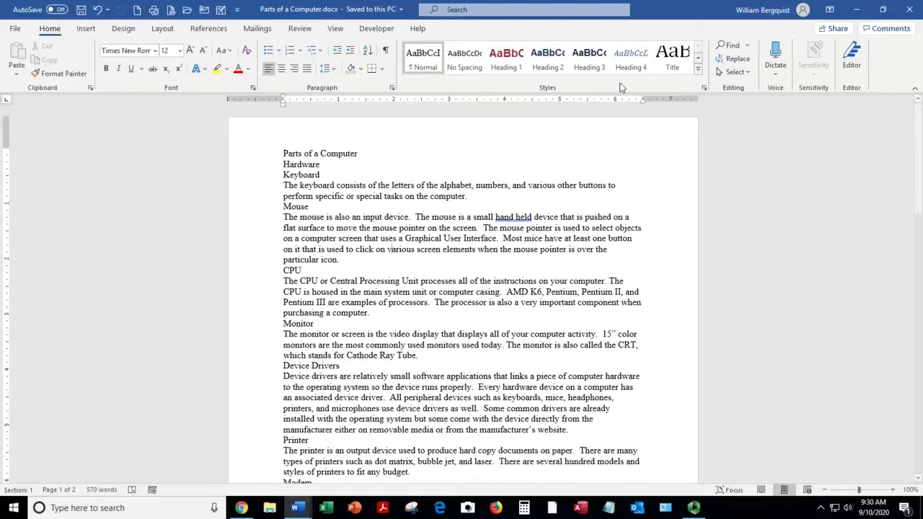
Correct the flagged grammar error "hand held" to "handheld" in the Mouse paragraph.
left_click(321, 273)
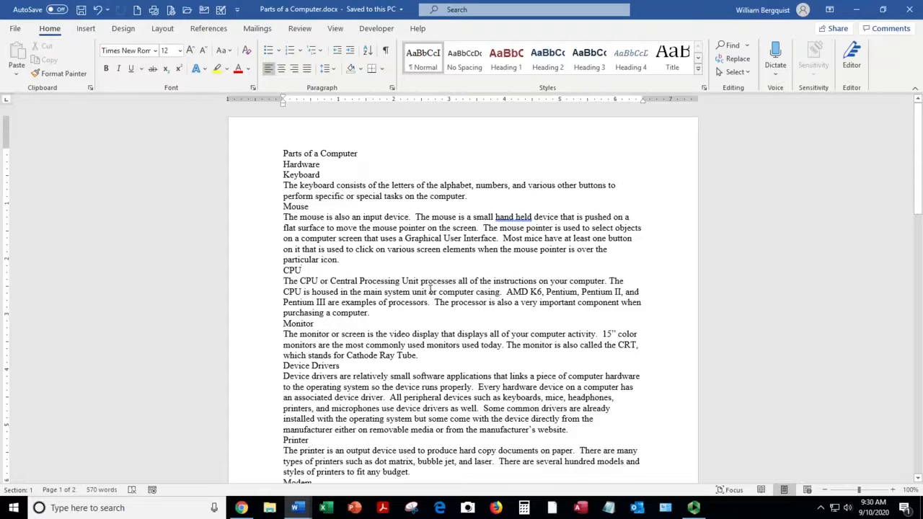
right_click(510, 218)
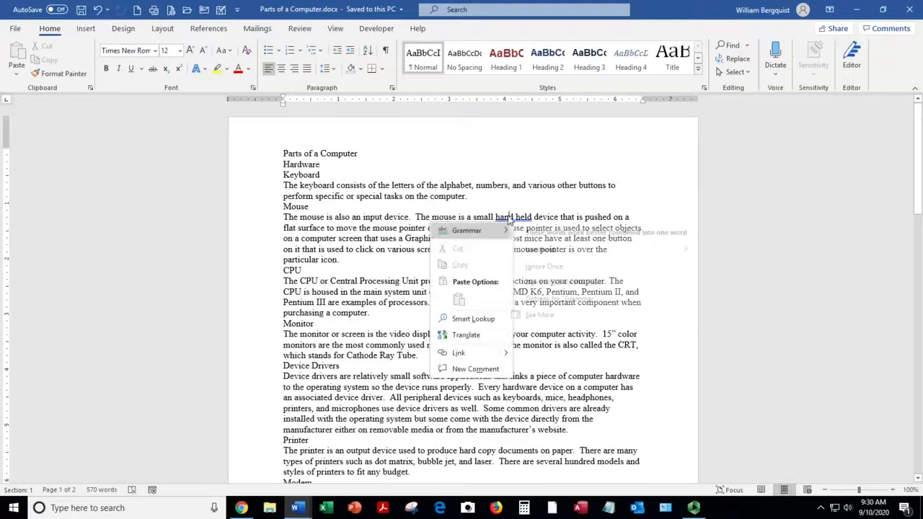
left_click(540, 251)
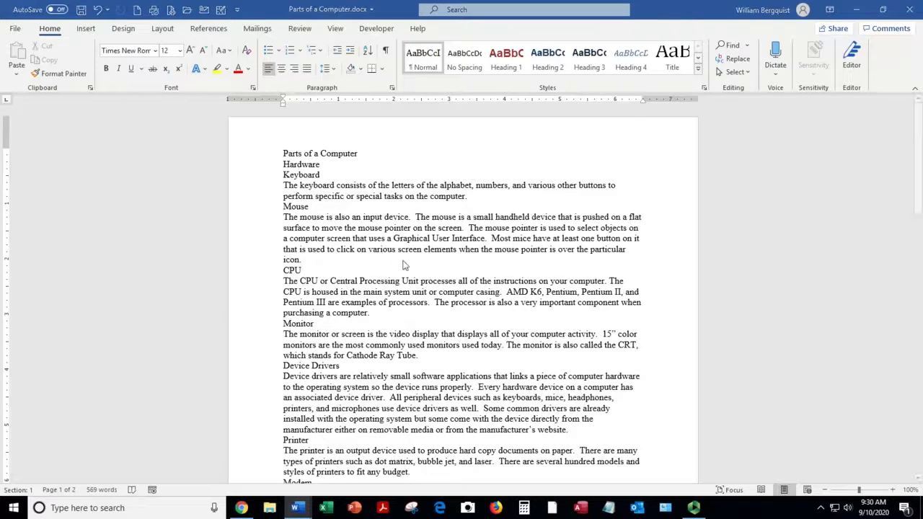
Save a copy of the document under the file name Hands-On 5.
key("F12")
type("Hands")
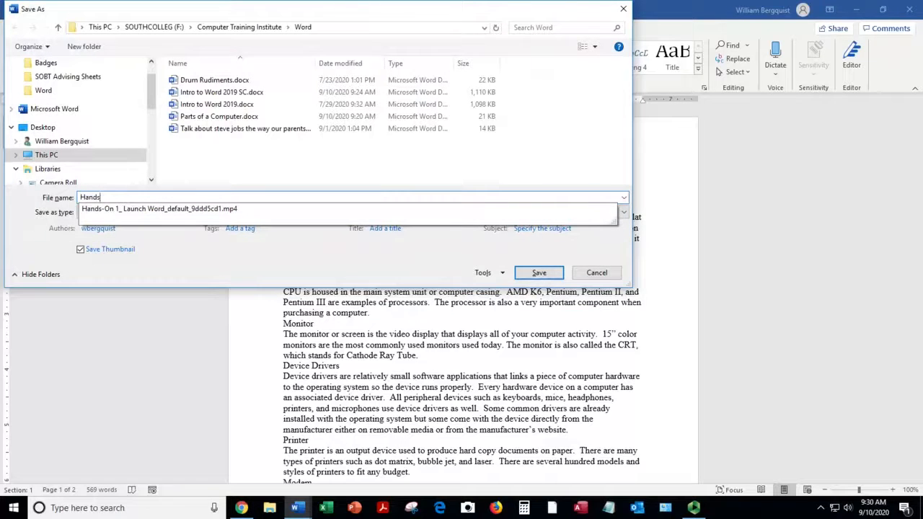
type("-On 5")
key("Return")
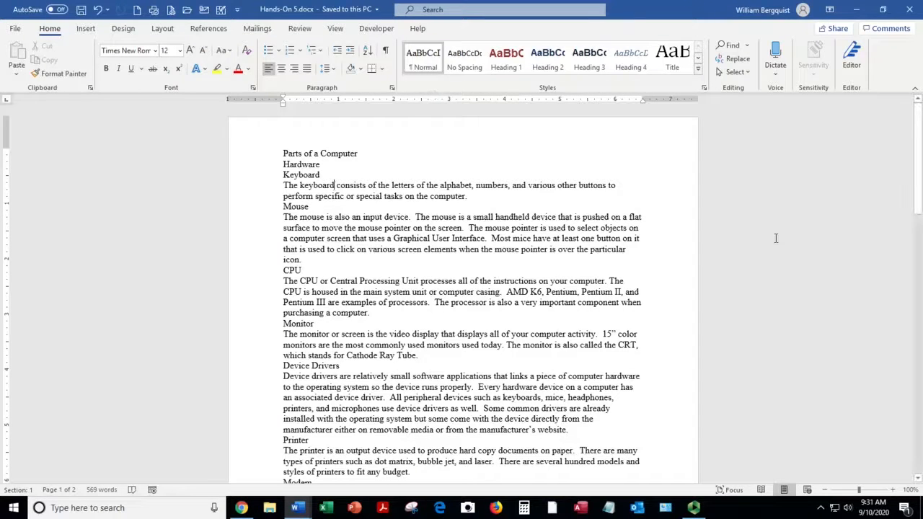
Set the entire document's text in Arial and justify it.
left_click(737, 72)
left_click(746, 91)
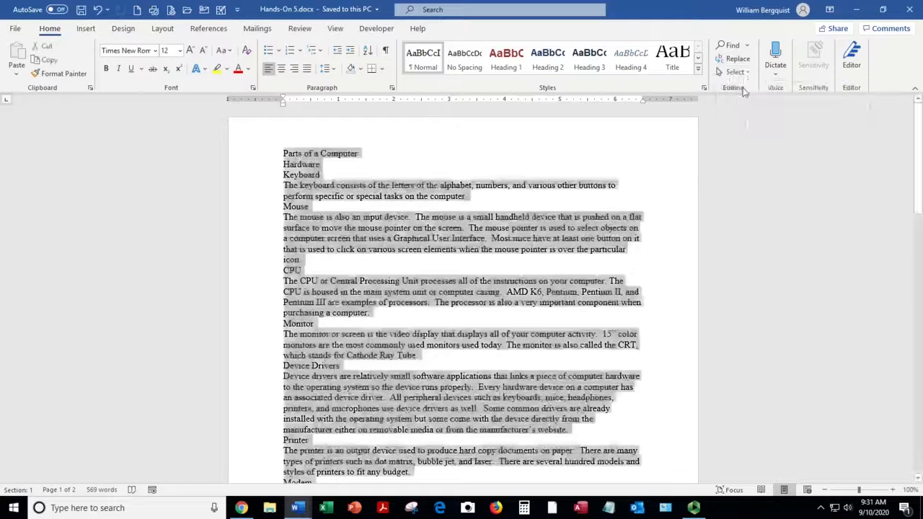
left_click(157, 55)
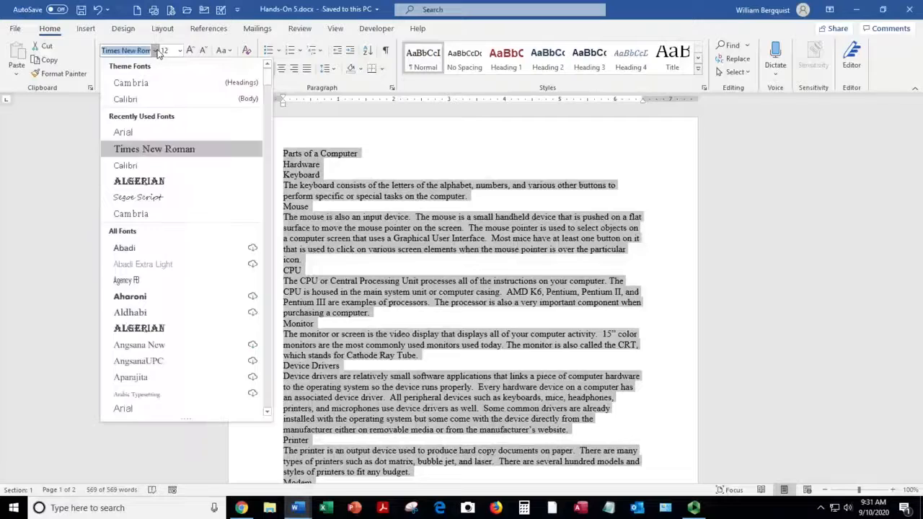
left_click(134, 132)
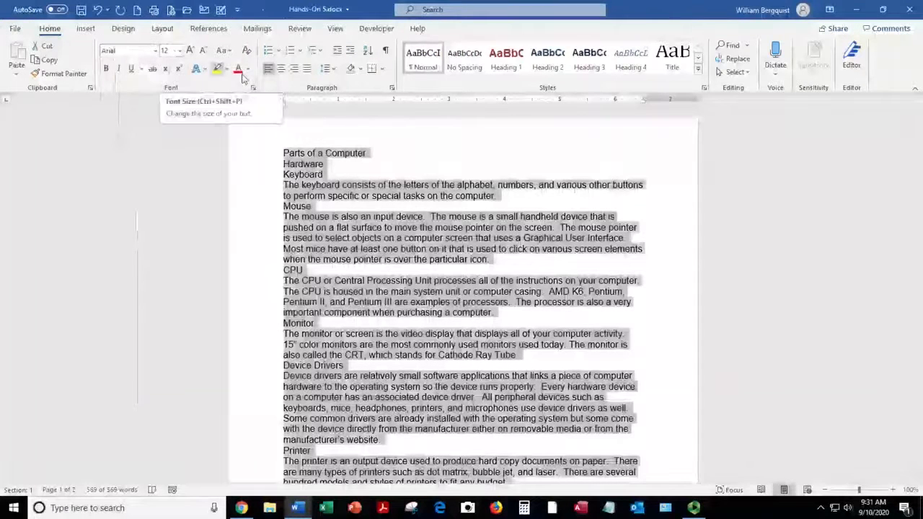
left_click(308, 70)
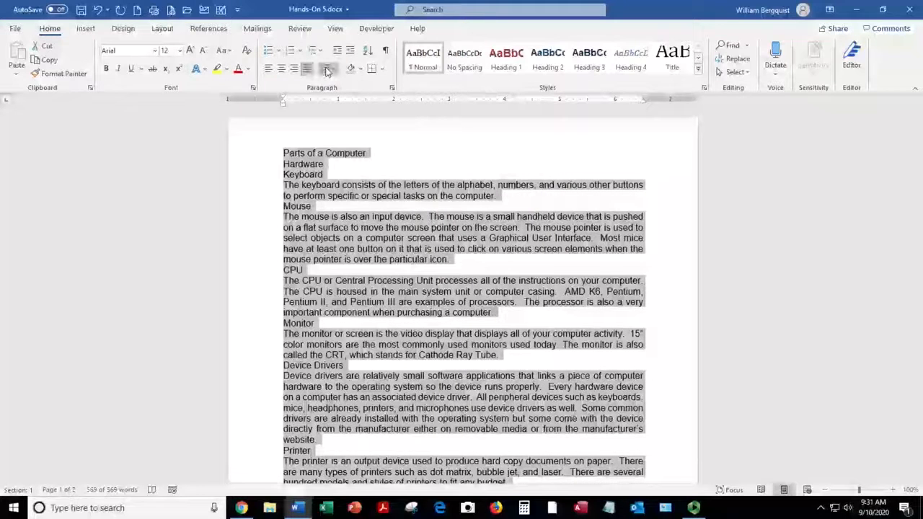
Apply double line spacing to the whole document and save the file.
left_click(325, 68)
left_click(345, 139)
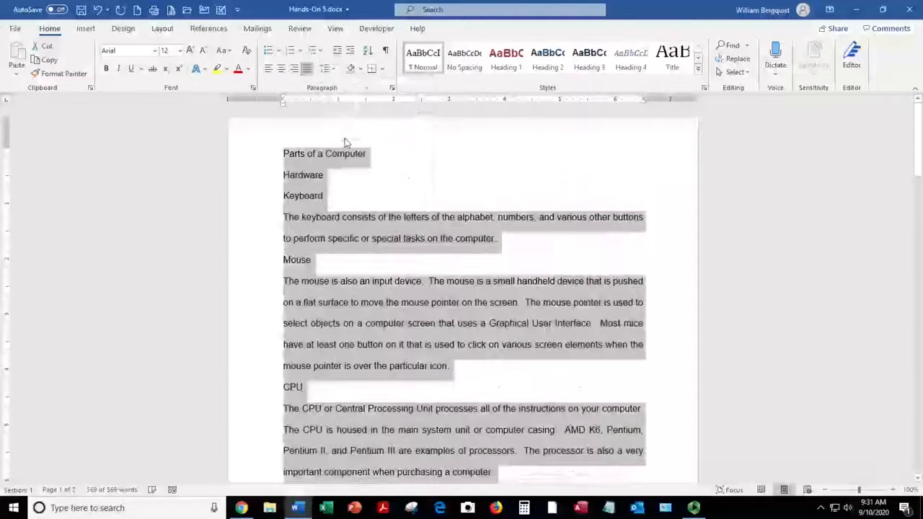
left_click(345, 243)
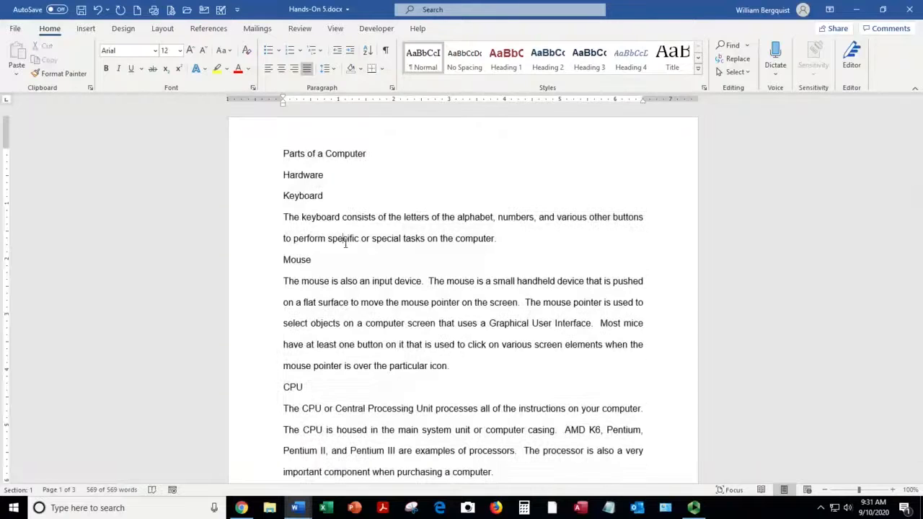
left_click(81, 10)
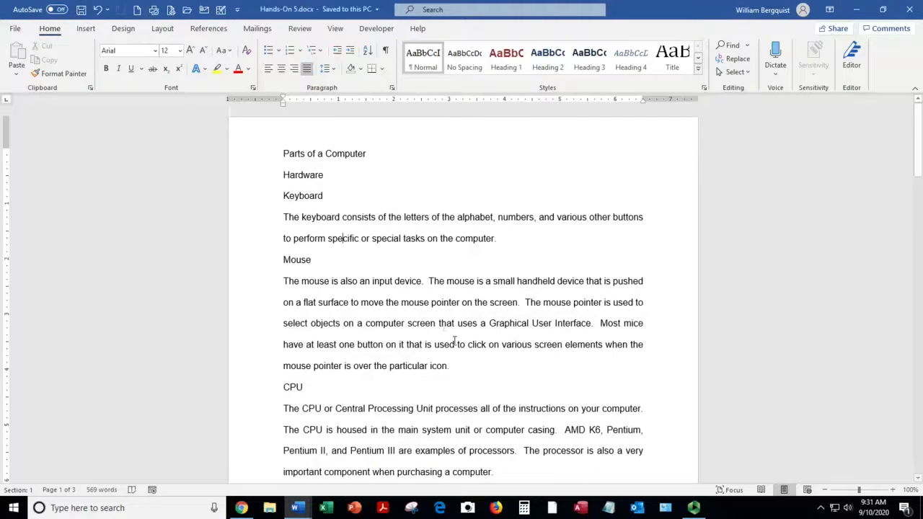
Look through the document to its end to review the new formatting, returning to the beginning.
scroll(461, 332, "down", 5)
scroll(456, 340, "down", 8)
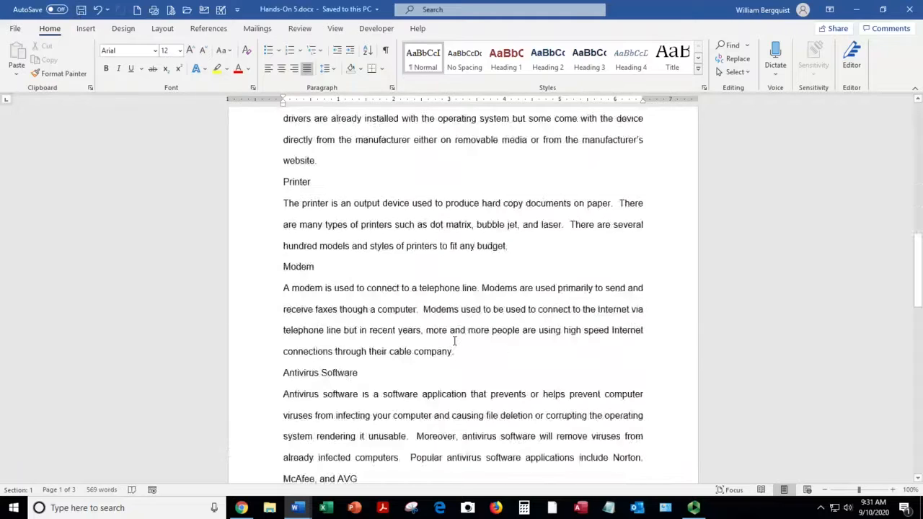
scroll(455, 341, "down", 6)
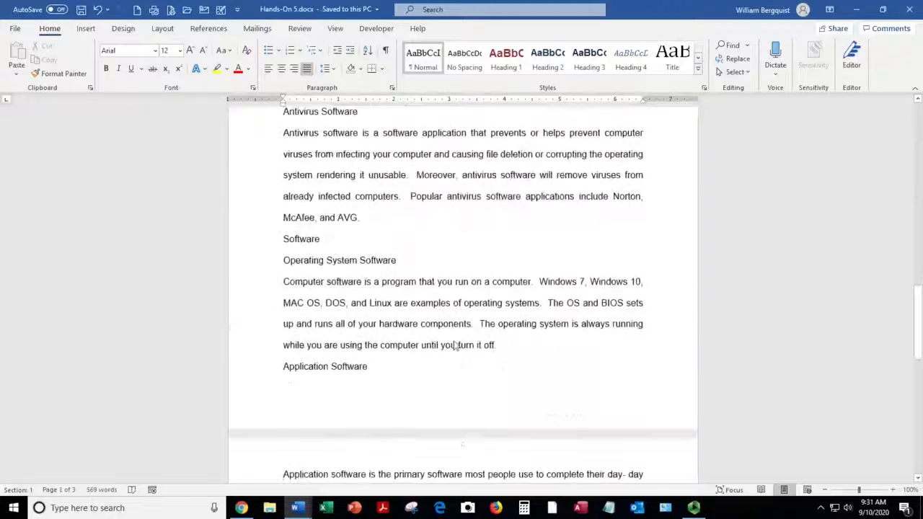
scroll(455, 343, "down", 6)
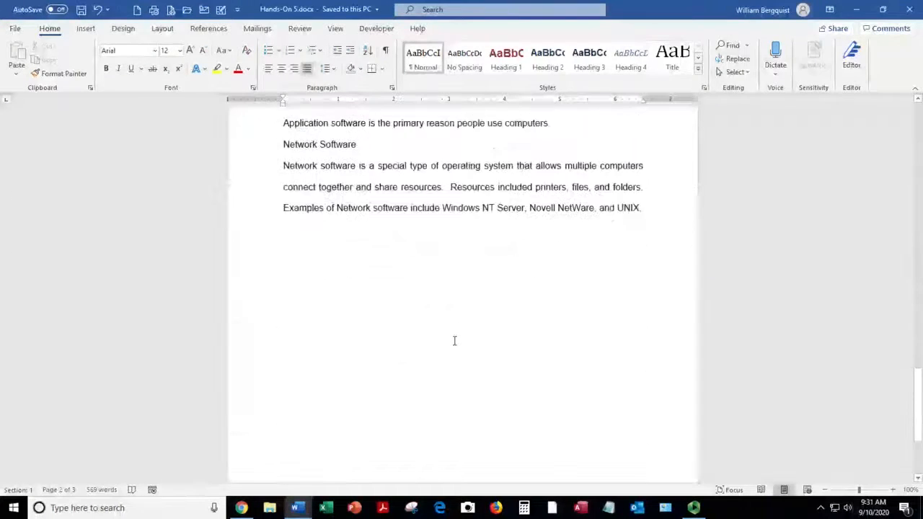
scroll(454, 341, "up", 12)
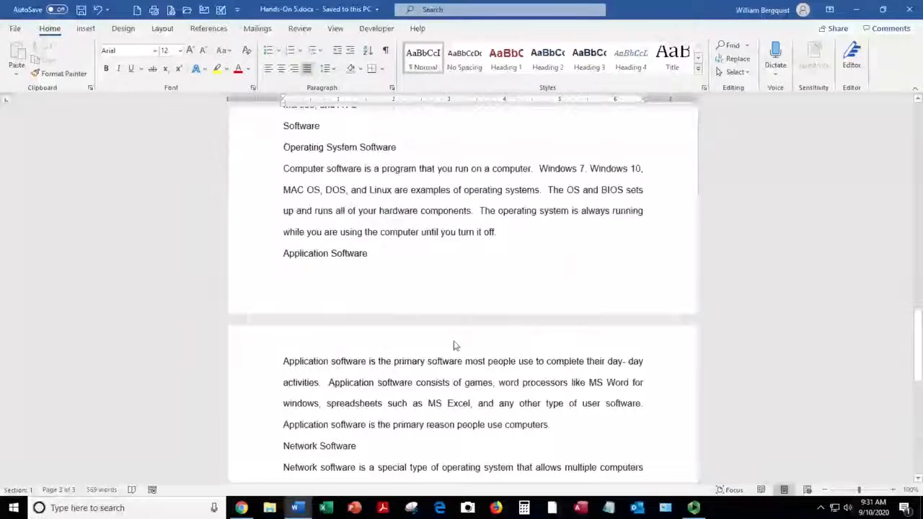
scroll(454, 342, "up", 9)
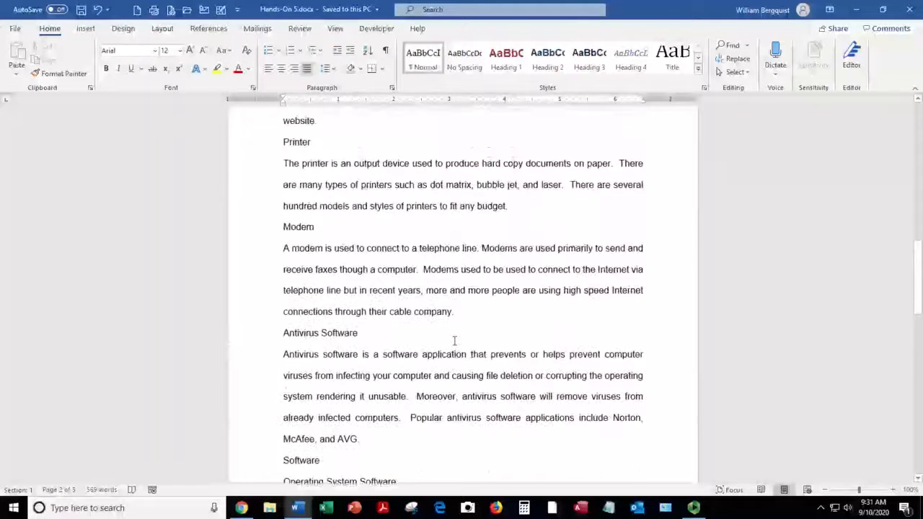
scroll(455, 341, "up", 10)
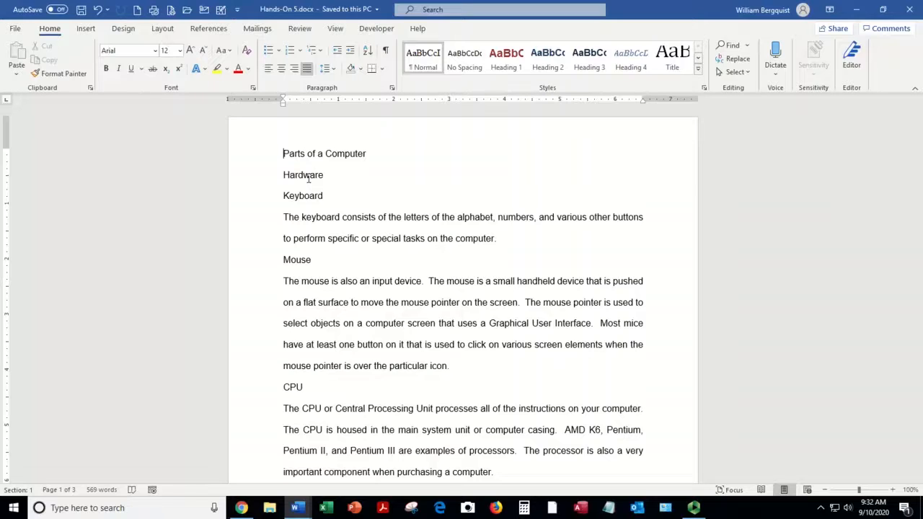
left_click(86, 30)
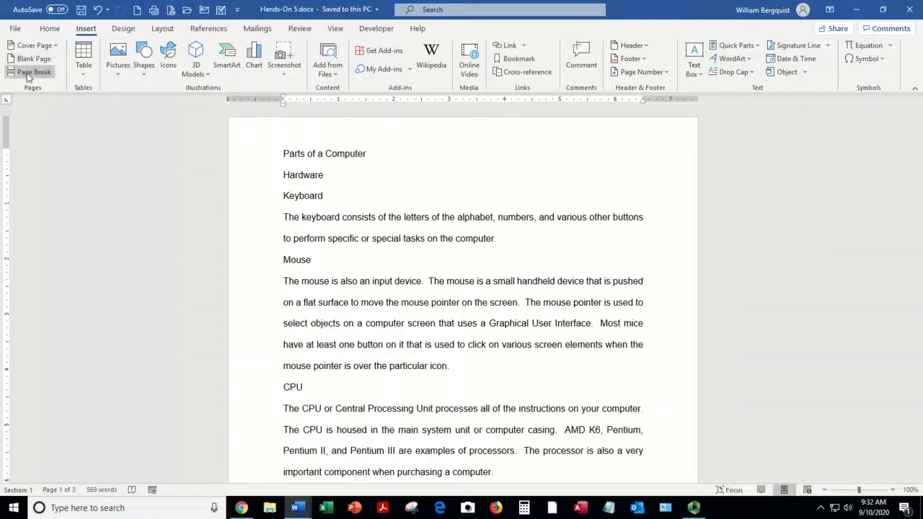
left_click(162, 30)
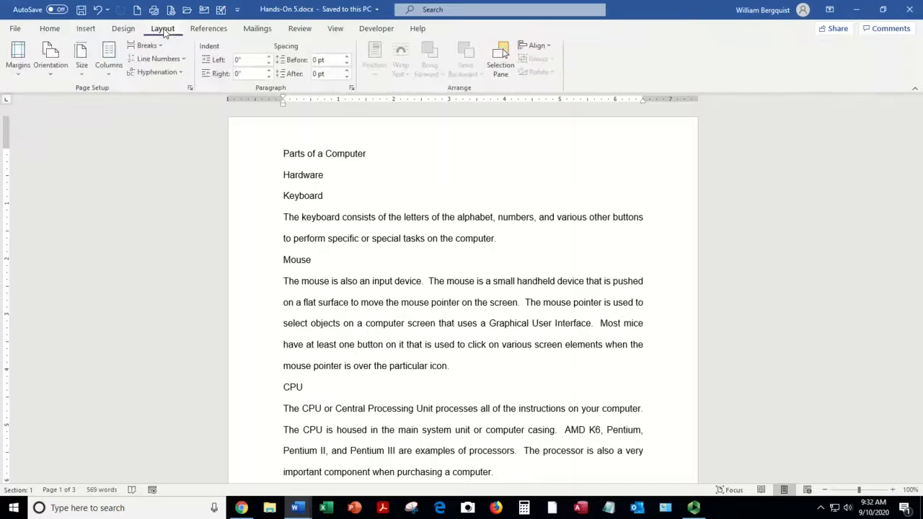
left_click(148, 46)
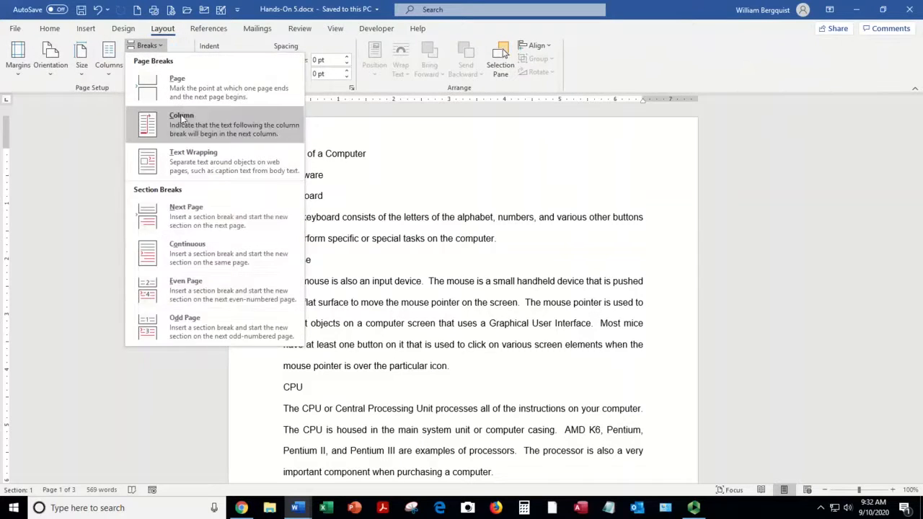
left_click(55, 181)
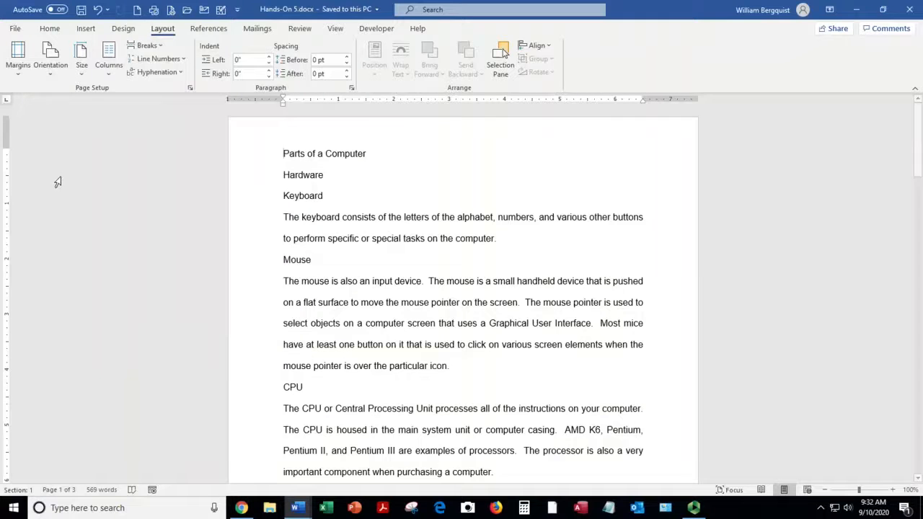
Insert a page break before the title "Parts of a Computer" and left-align the empty paragraph on the new first page.
left_click(87, 29)
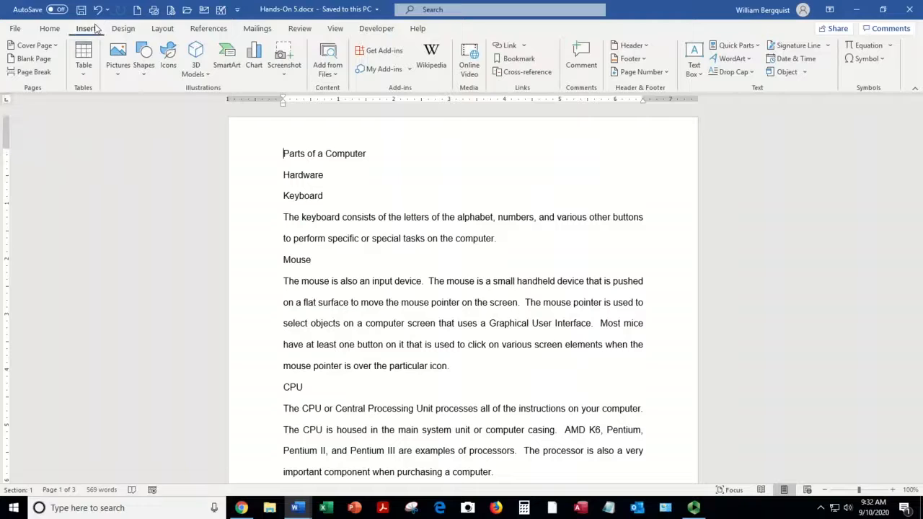
left_click(28, 73)
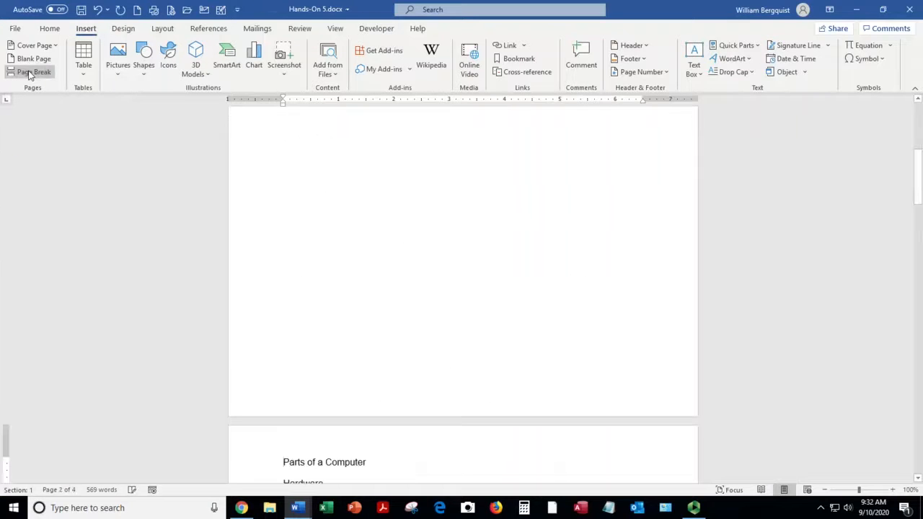
scroll(315, 300, "up", 10)
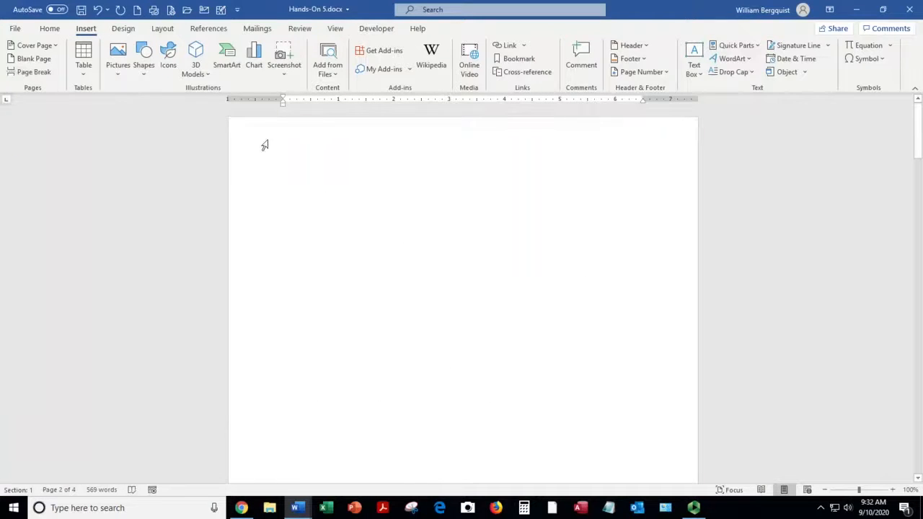
left_click(285, 173)
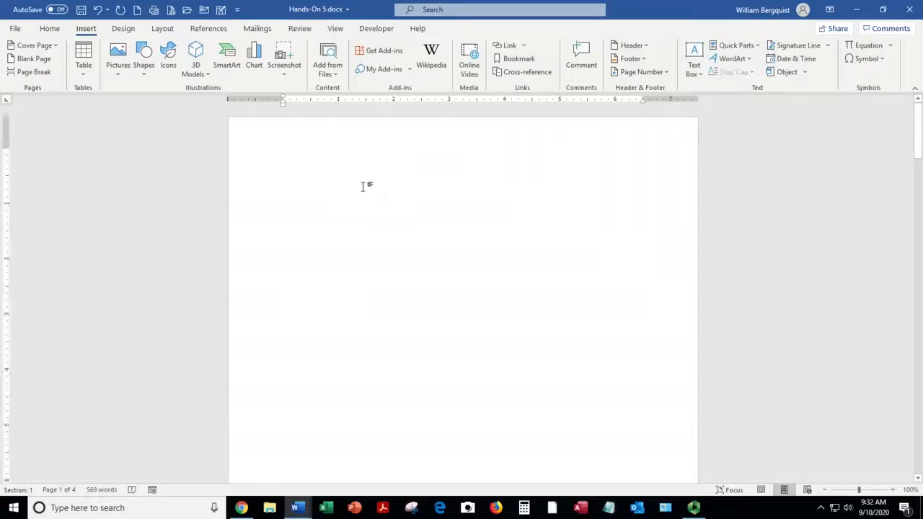
left_click(50, 29)
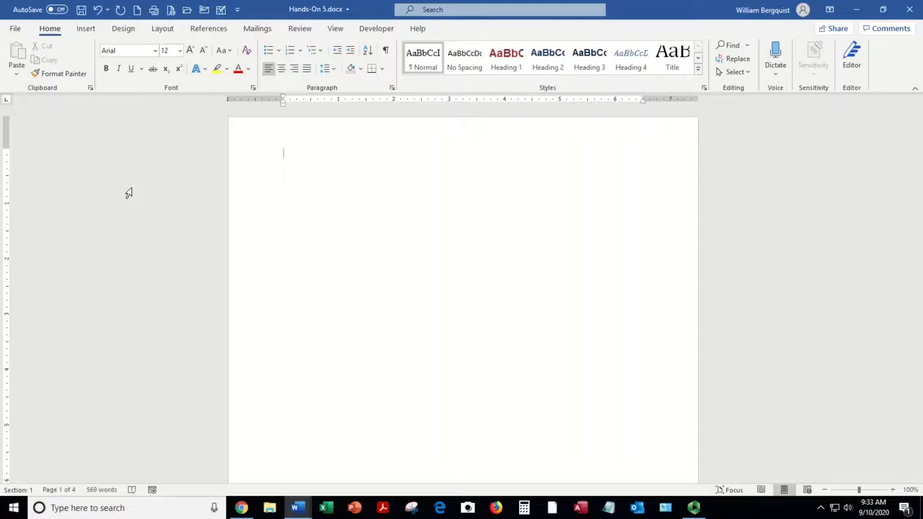
Format the title "Parts of a Computer" on page 2 as centred, red, bold 20 pt text.
scroll(129, 239, "down", 10)
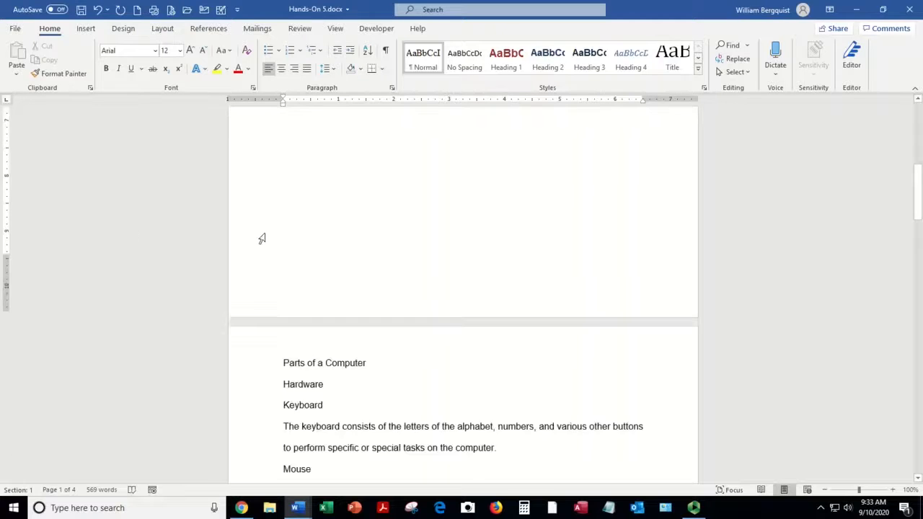
scroll(262, 239, "down", 5)
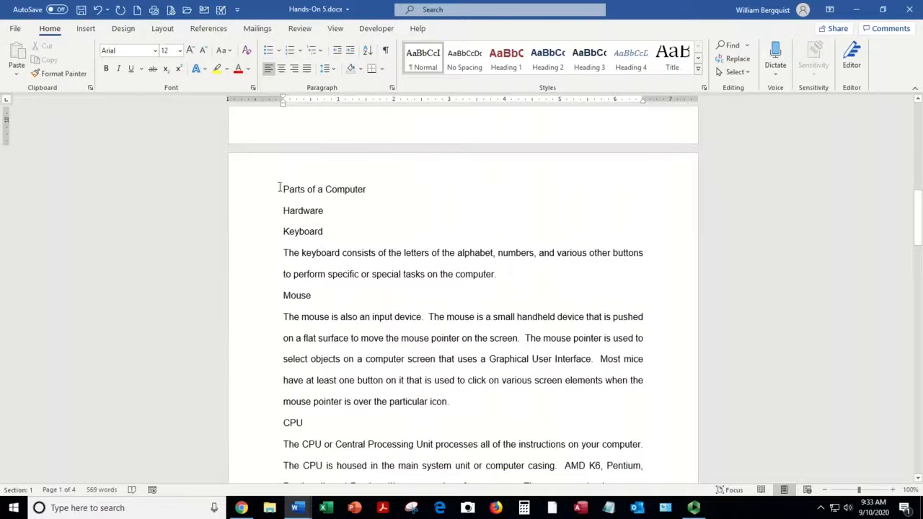
left_click_drag(282, 189, 370, 194)
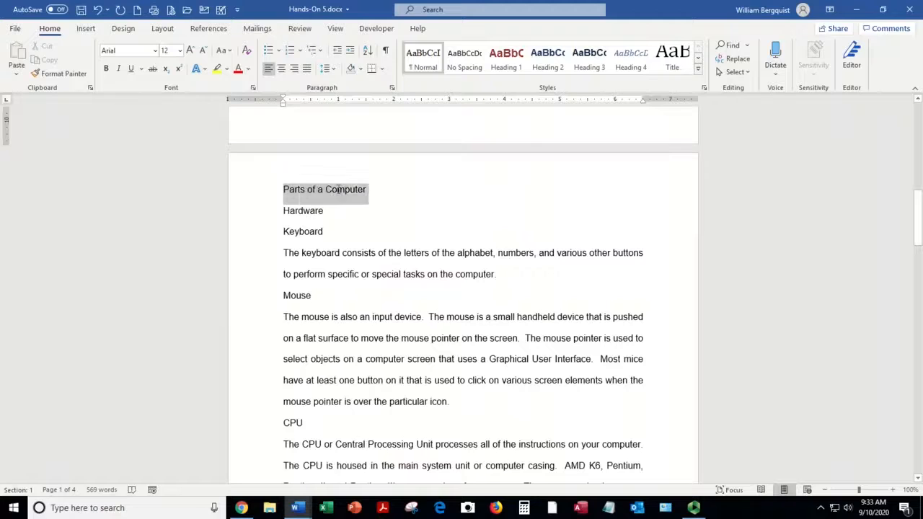
left_click(281, 68)
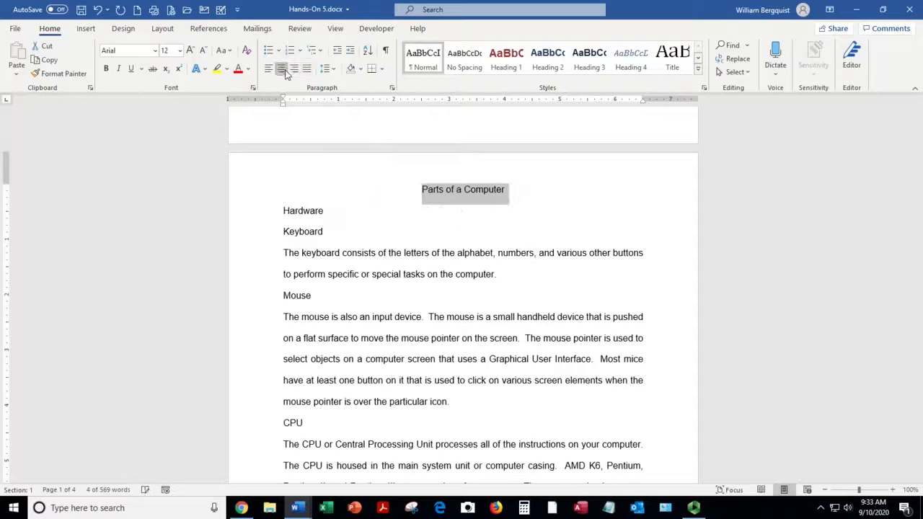
left_click(238, 72)
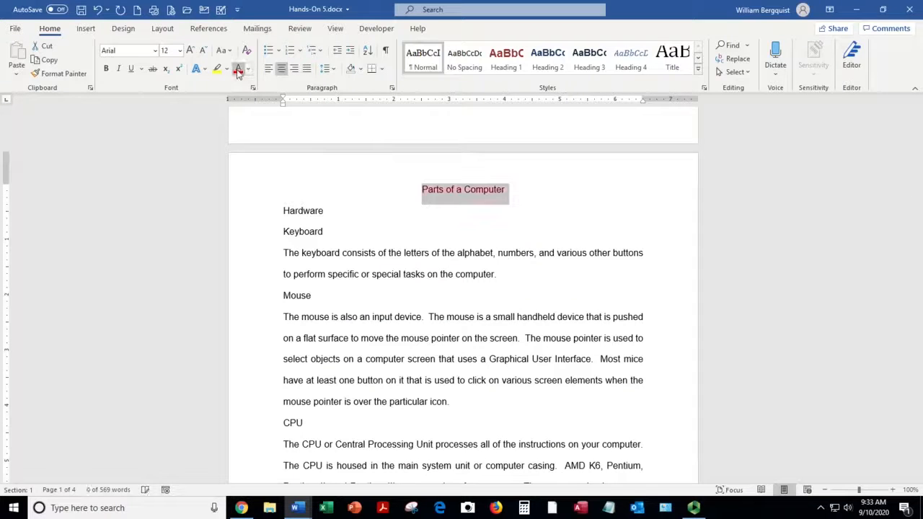
left_click(105, 69)
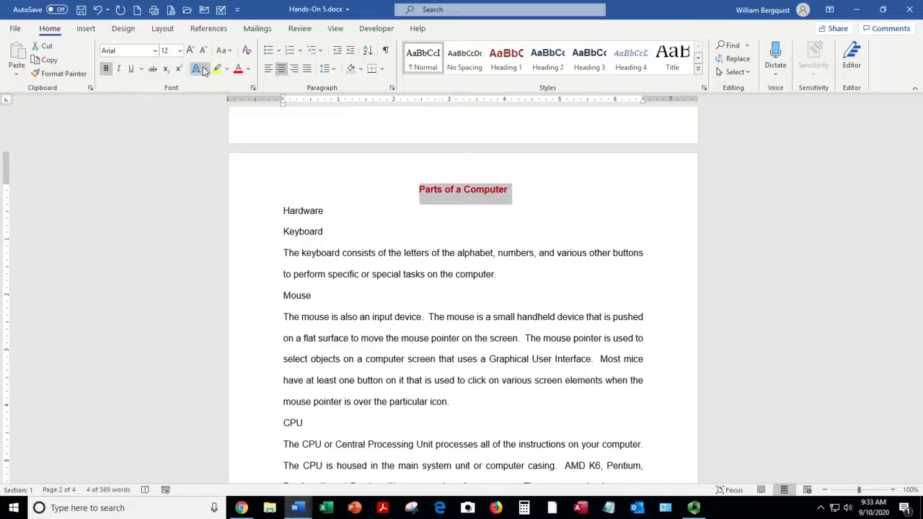
left_click(179, 52)
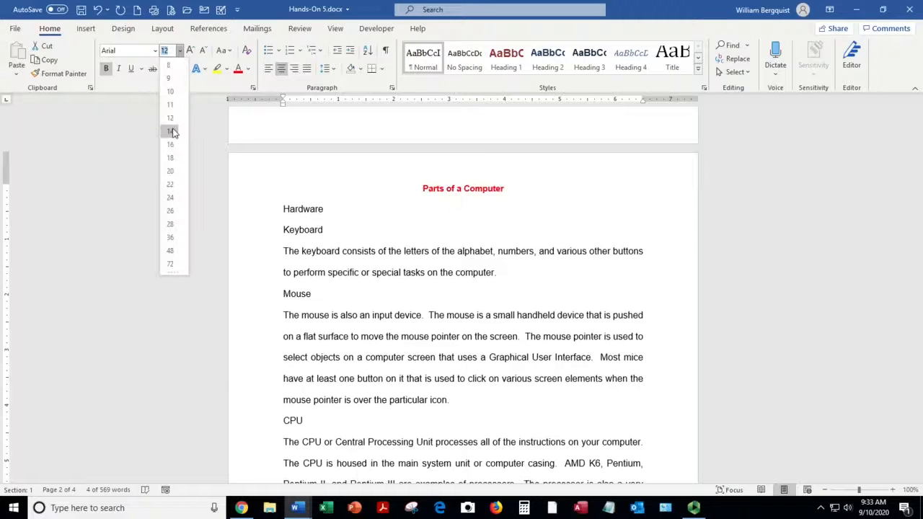
left_click(171, 172)
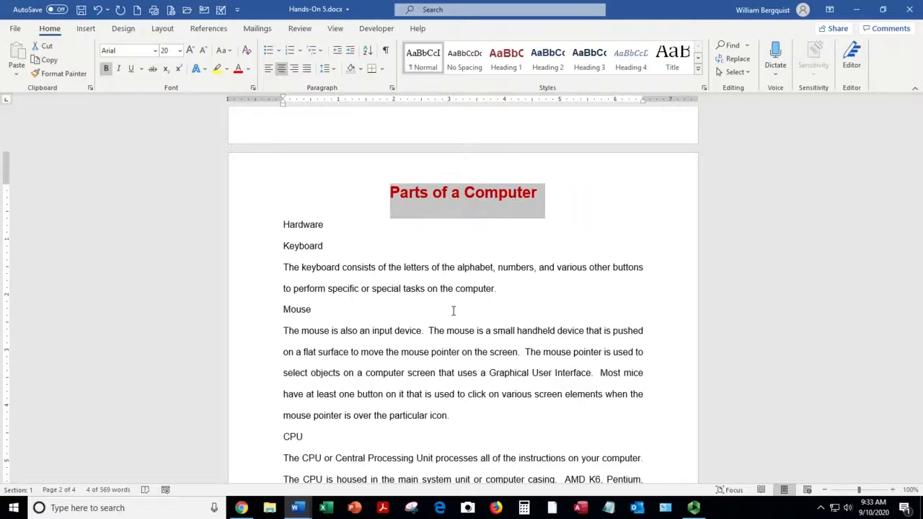
Shrink the selected title "Parts of a Computer" one point at a time to 11 pt.
key("ctrl+bracketleft")
key("ctrl+bracketleft")
key("ctrl+bracketleft")
key("ctrl+bracketleft")
key("ctrl+bracketleft")
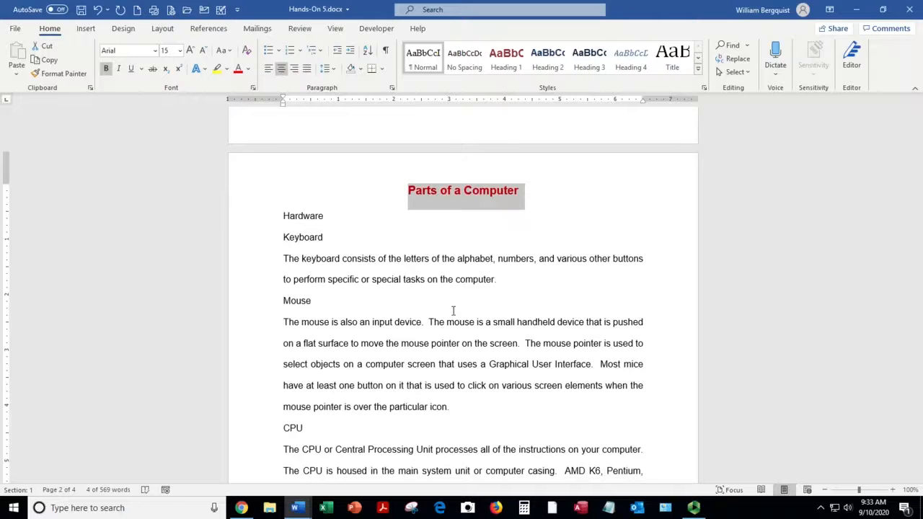
key("ctrl+bracketleft")
key("ctrl+bracketleft")
key("ctrl+bracketleft")
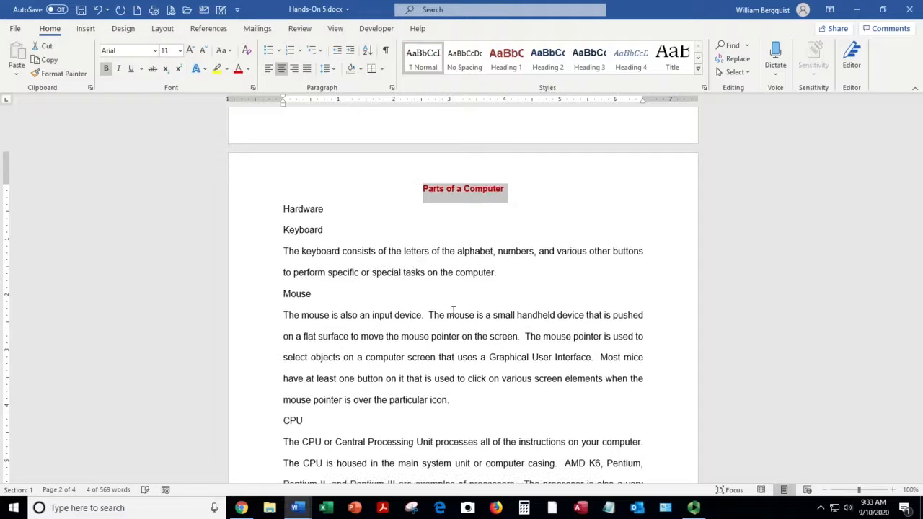
Enlarge the selected title "Parts of a Computer" one point at a time to 27 pt.
key("ctrl+bracketright")
key("ctrl+bracketright")
key("ctrl+bracketright")
key("ctrl+bracketright")
key("ctrl+bracketright")
key("ctrl+bracketright")
key("ctrl+bracketright")
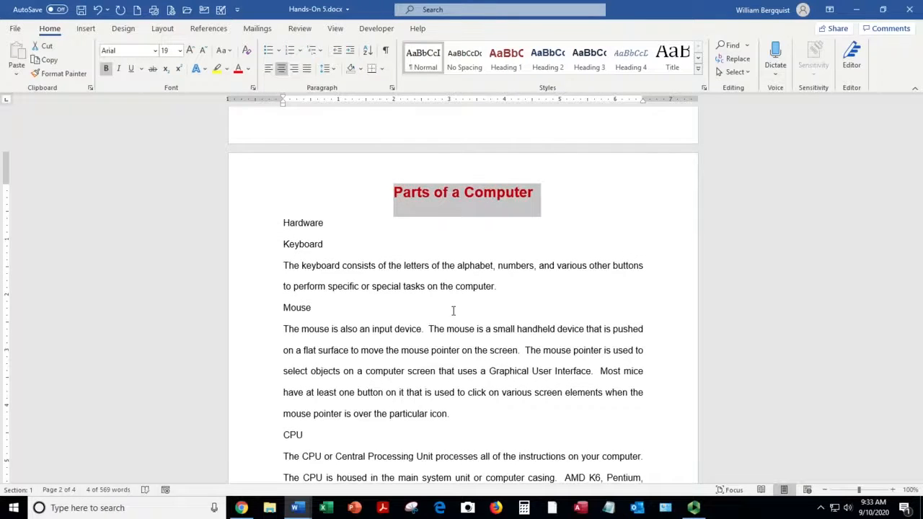
key("ctrl+bracketright")
key("ctrl+bracketright")
key("ctrl+bracketright")
key("ctrl+bracketright")
key("ctrl+bracketright")
key("ctrl+bracketright")
key("ctrl+bracketright")
key("ctrl+bracketright")
key("ctrl+bracketright")
key("ctrl+bracketright")
key("ctrl+bracketright")
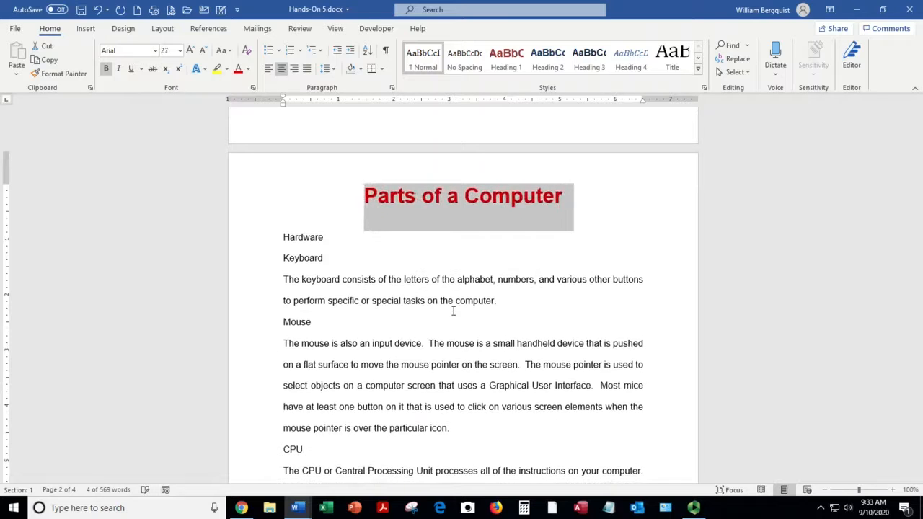
Reduce the title "Parts of a Computer" one point at a time to 20 pt and deselect it.
key("ctrl+bracketleft")
key("ctrl+bracketleft")
key("ctrl+bracketleft")
key("ctrl+bracketleft")
key("ctrl+bracketleft")
key("ctrl+bracketleft")
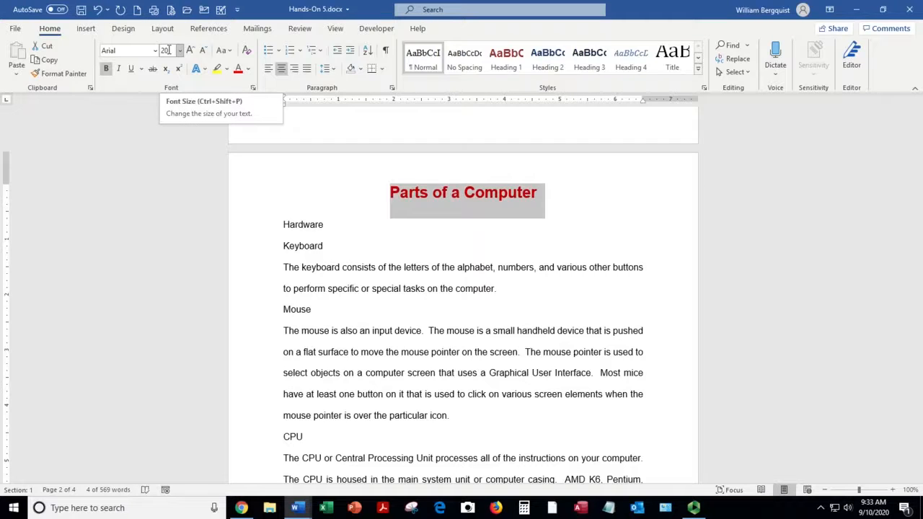
left_click(359, 269)
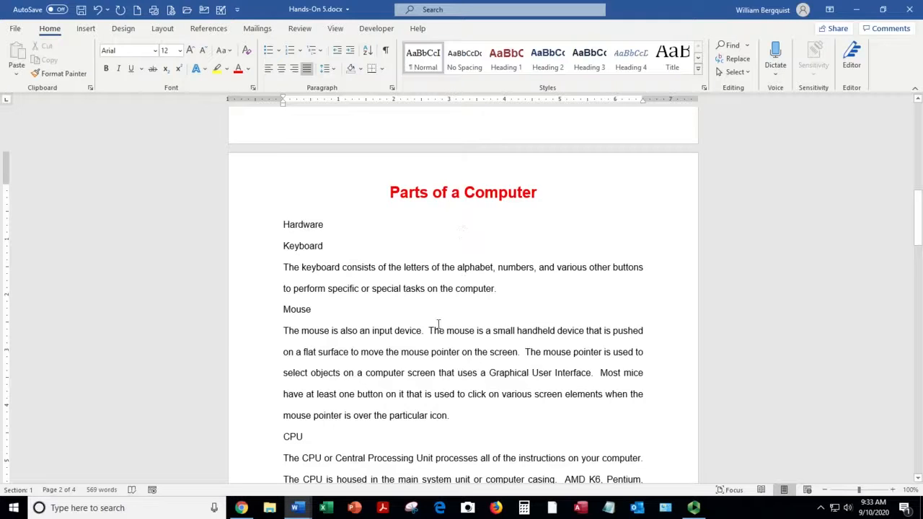
Apply the Heading 1 style to the "Hardware" line below the title.
scroll(438, 324, "down", 10)
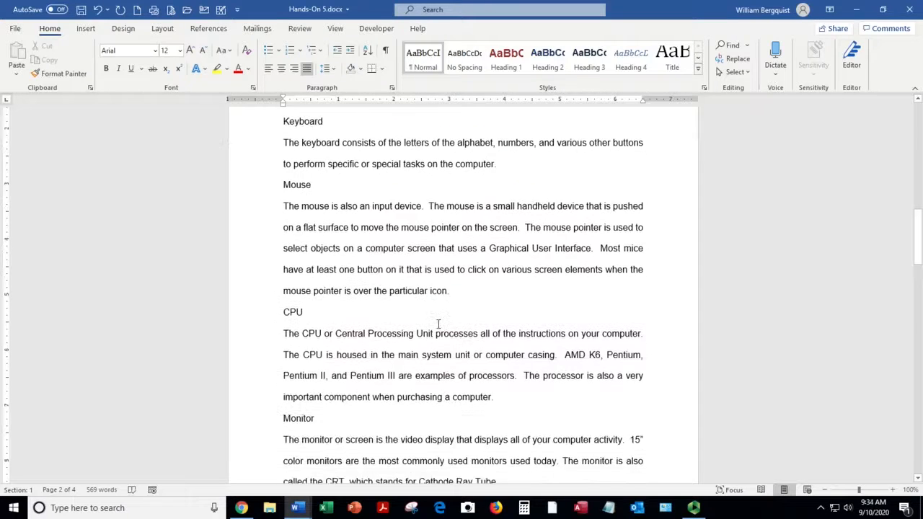
scroll(437, 324, "down", 5)
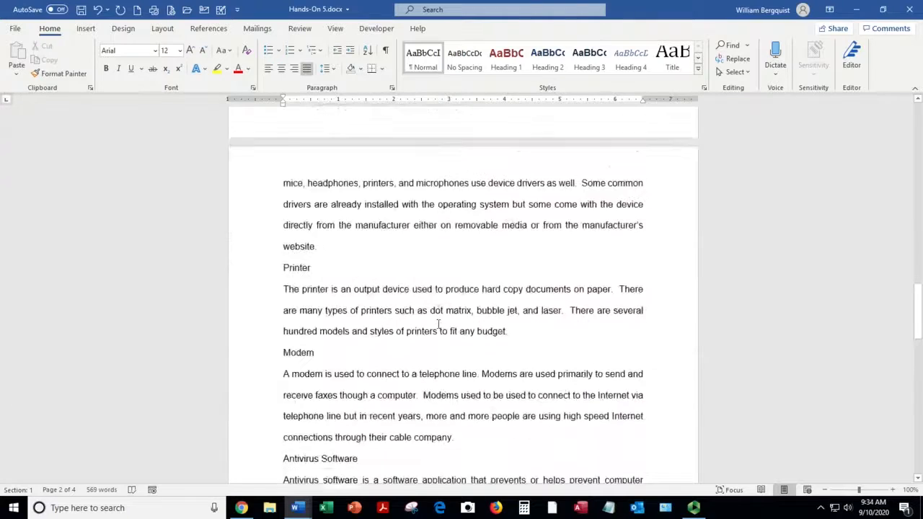
scroll(438, 323, "up", 15)
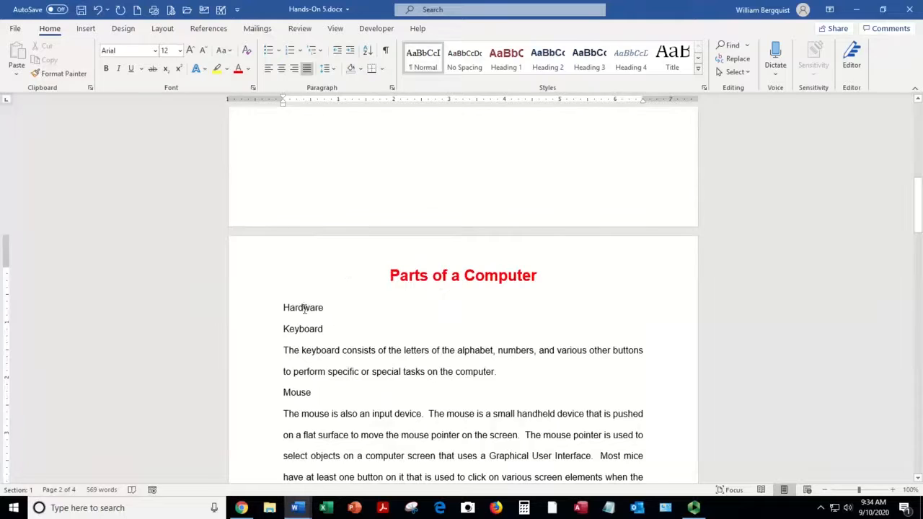
left_click(304, 322)
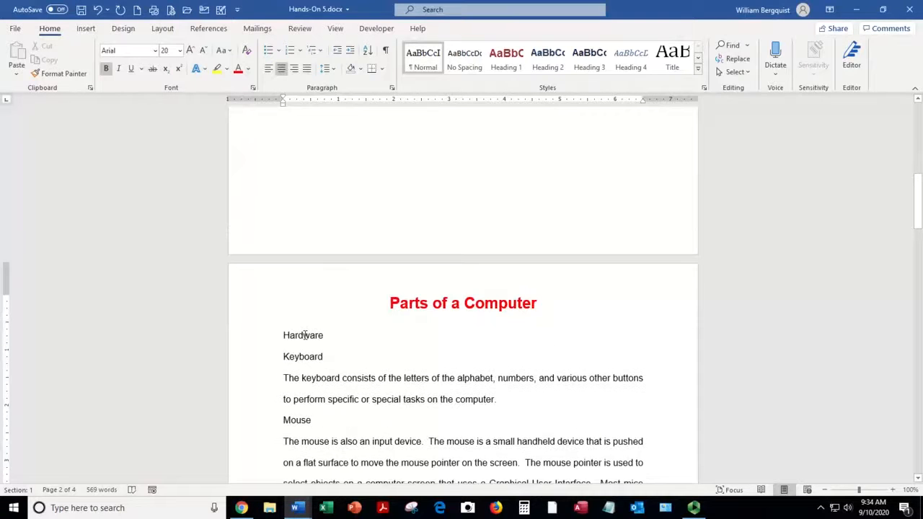
left_click(304, 336)
left_click(506, 58)
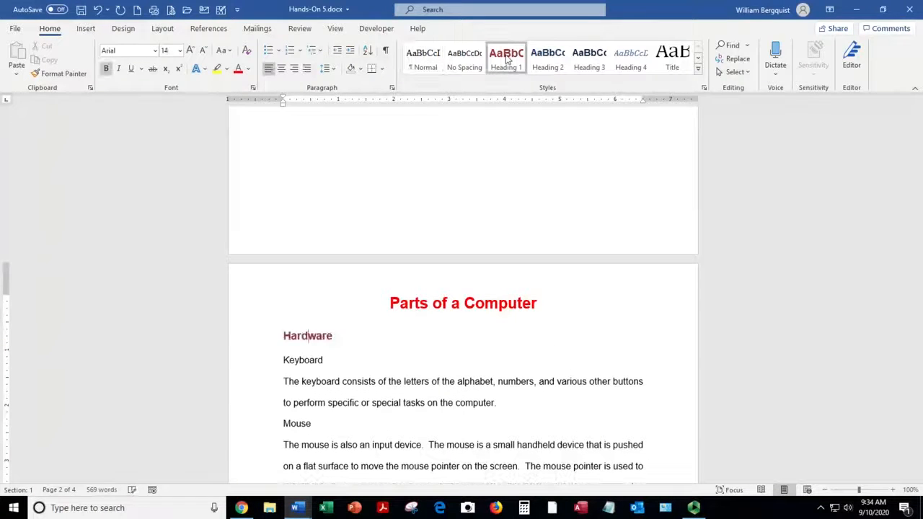
left_click(547, 58)
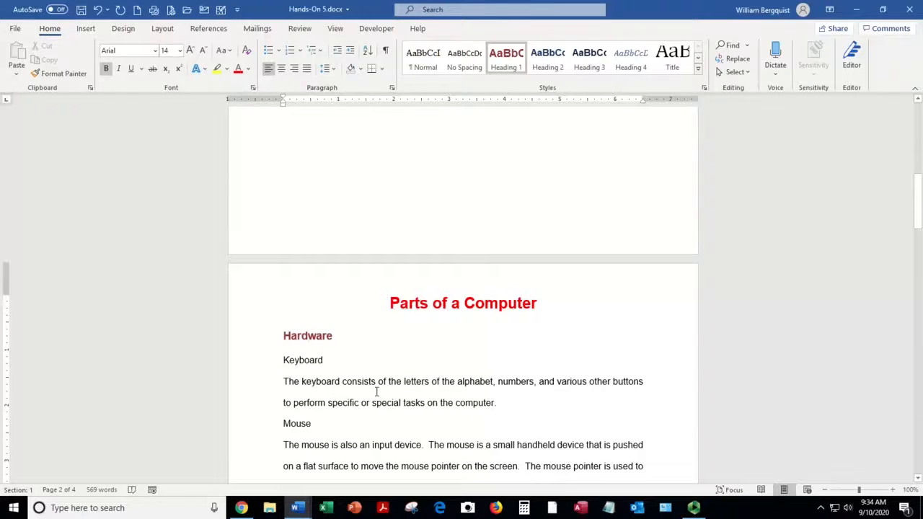
Apply the Heading 1 style to the "Software" line on page 3, above "Operating System Software".
scroll(376, 392, "down", 6)
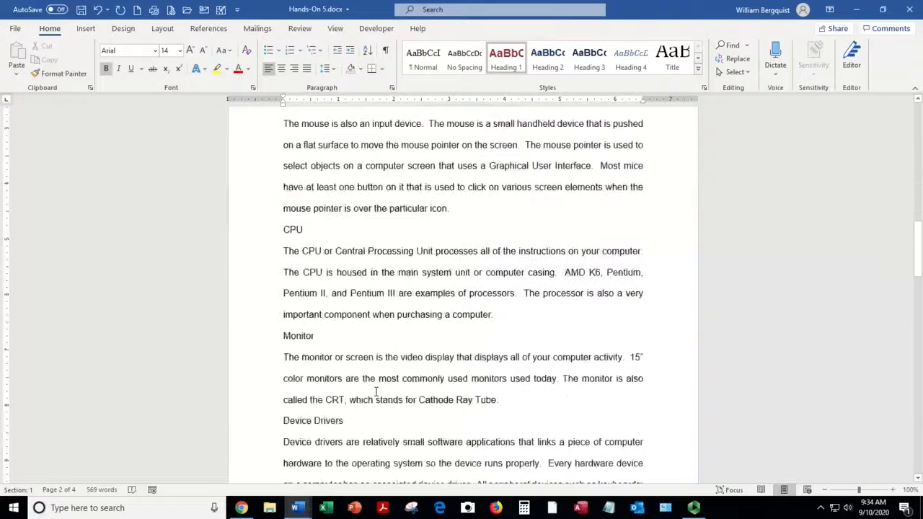
scroll(376, 392, "down", 5)
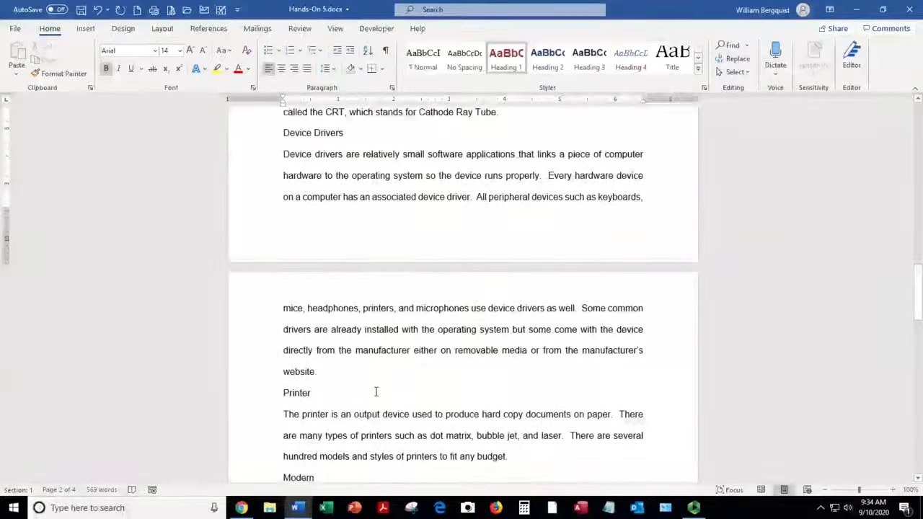
scroll(376, 392, "down", 5)
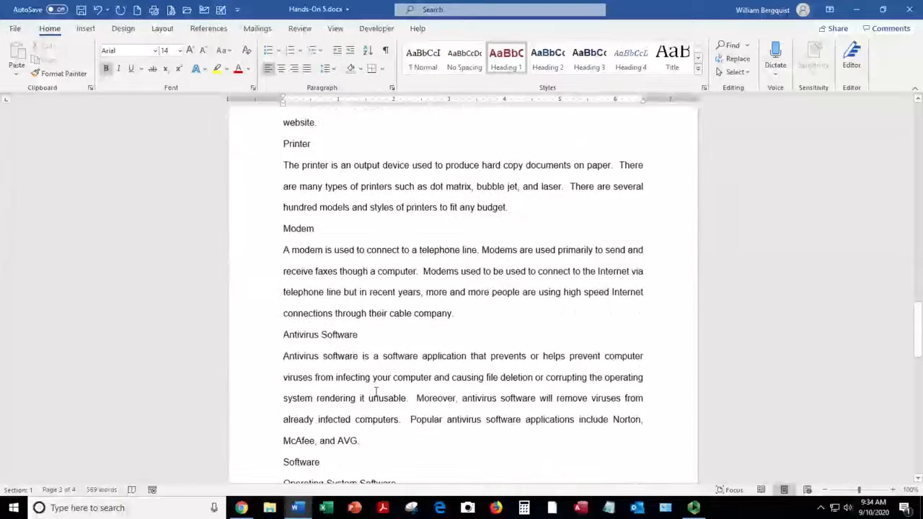
scroll(375, 391, "down", 3)
left_click(305, 322)
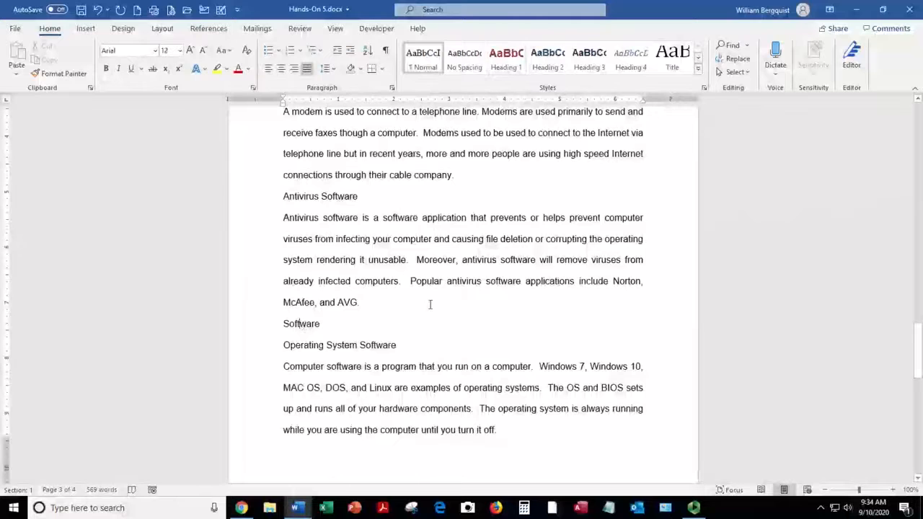
left_click(506, 58)
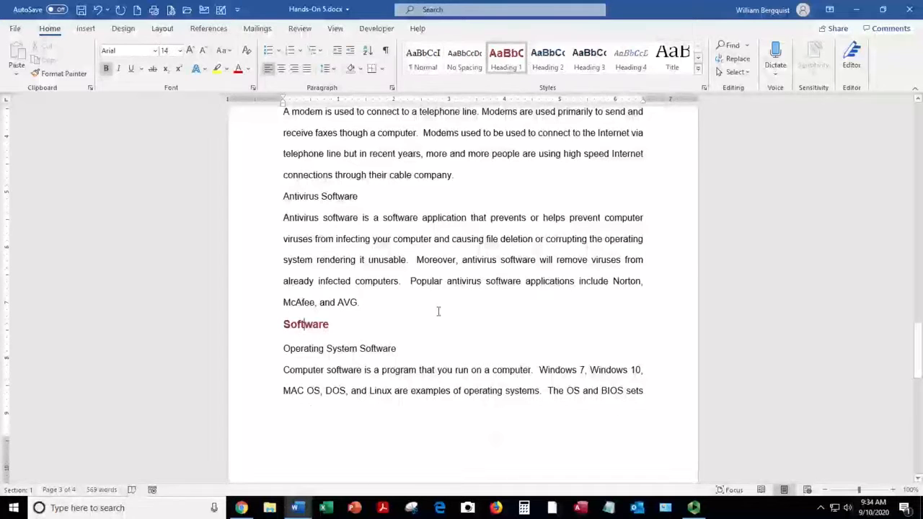
Apply the Heading 2 style to the "Keyboard" line under the "Hardware" heading.
scroll(438, 311, "up", 11)
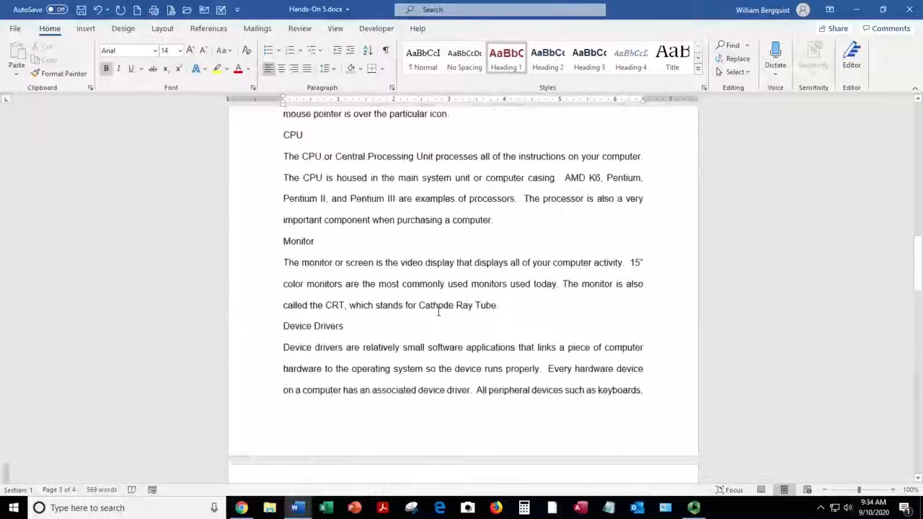
scroll(438, 311, "up", 8)
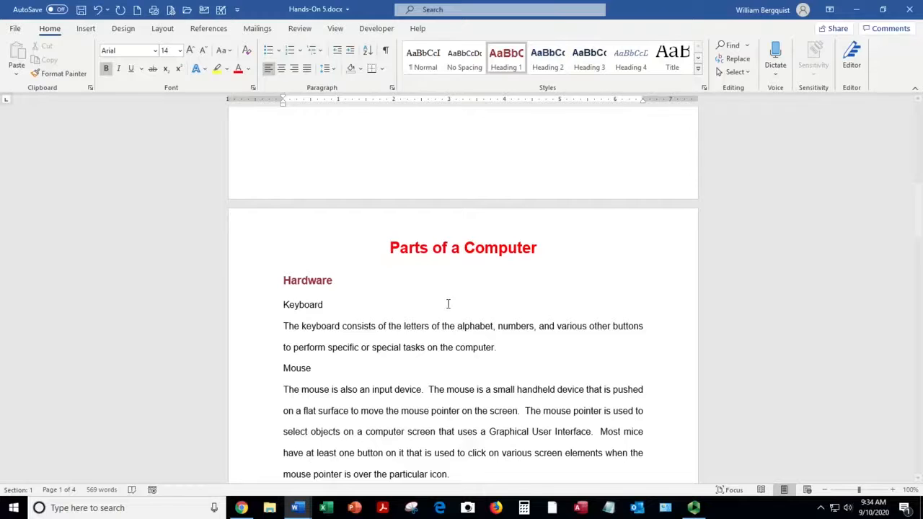
scroll(455, 302, "down", 1)
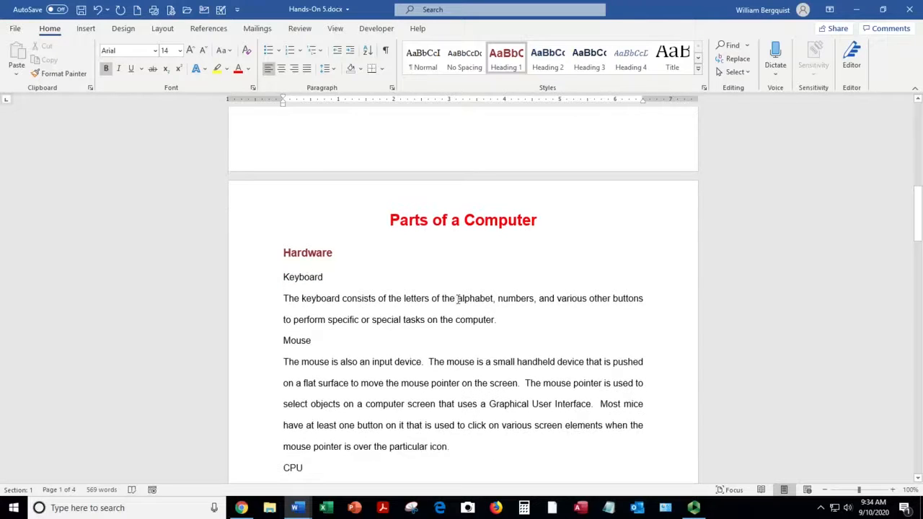
left_click(303, 277)
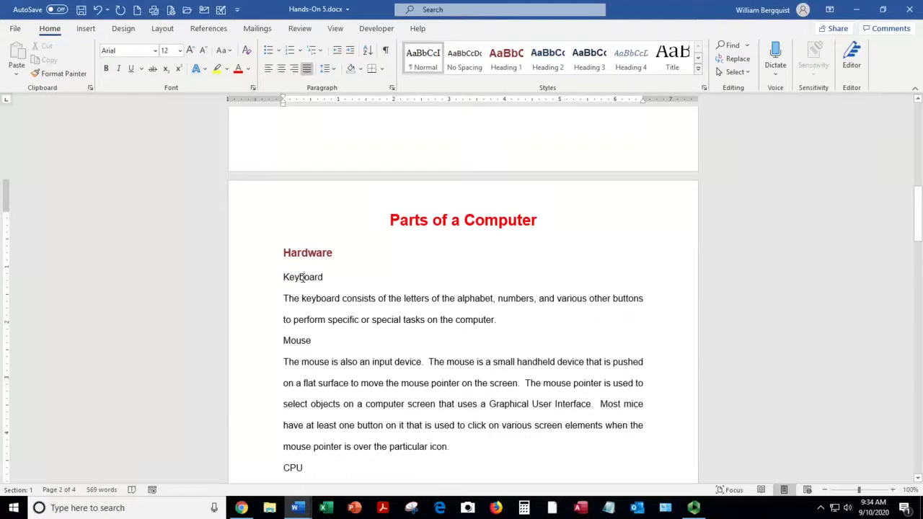
left_click(541, 63)
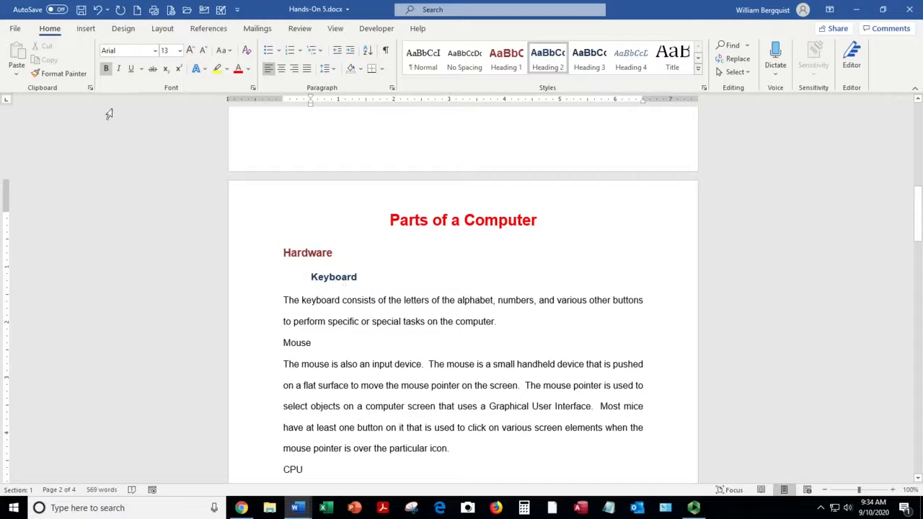
Copy the "Keyboard" heading's formatting to the "Mouse", "CPU" and "Monitor" lines with Format Painter.
left_click(54, 75)
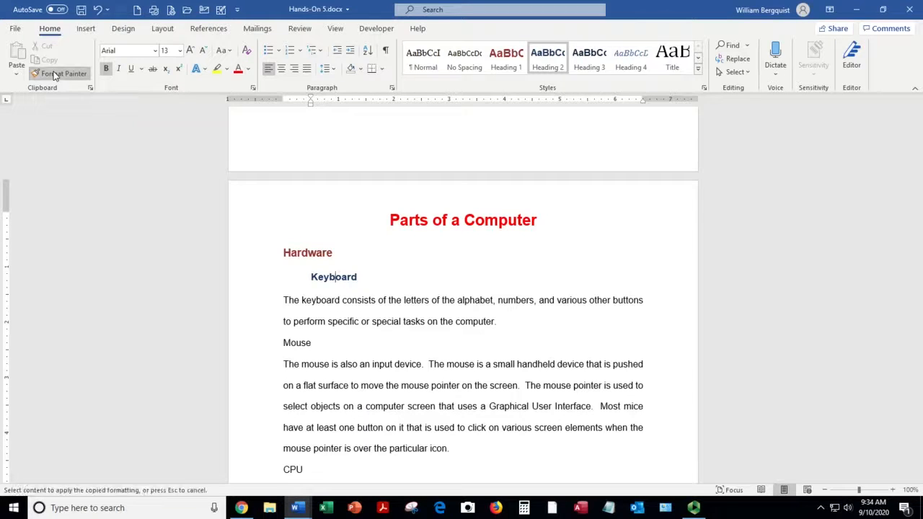
left_click(294, 344)
scroll(422, 353, "down", 3)
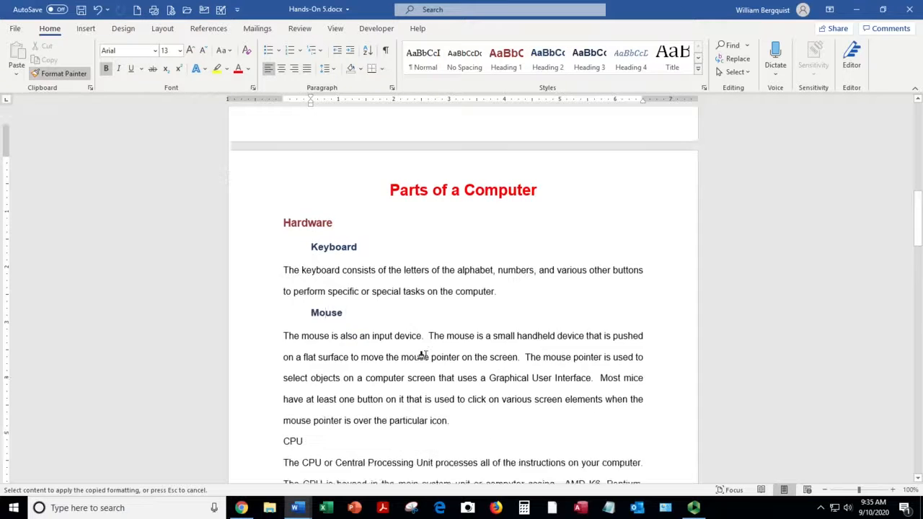
left_click(302, 334)
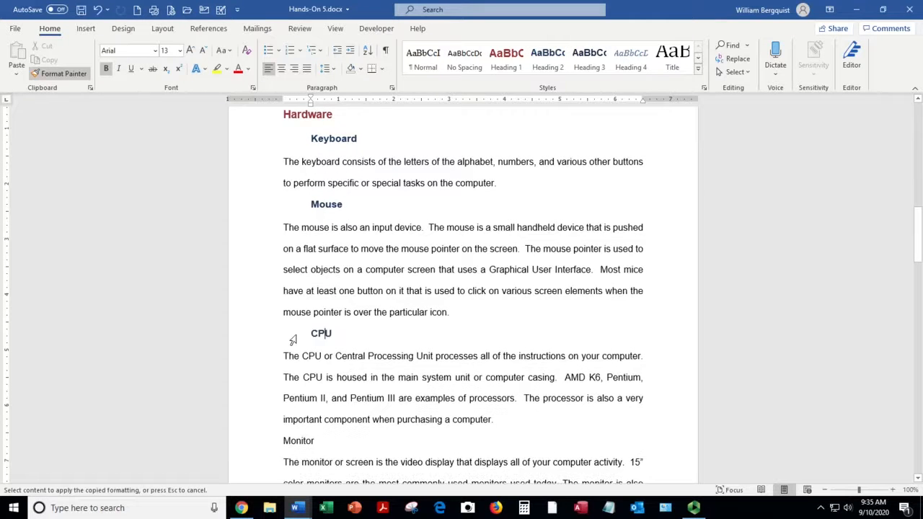
scroll(385, 348, "down", 3)
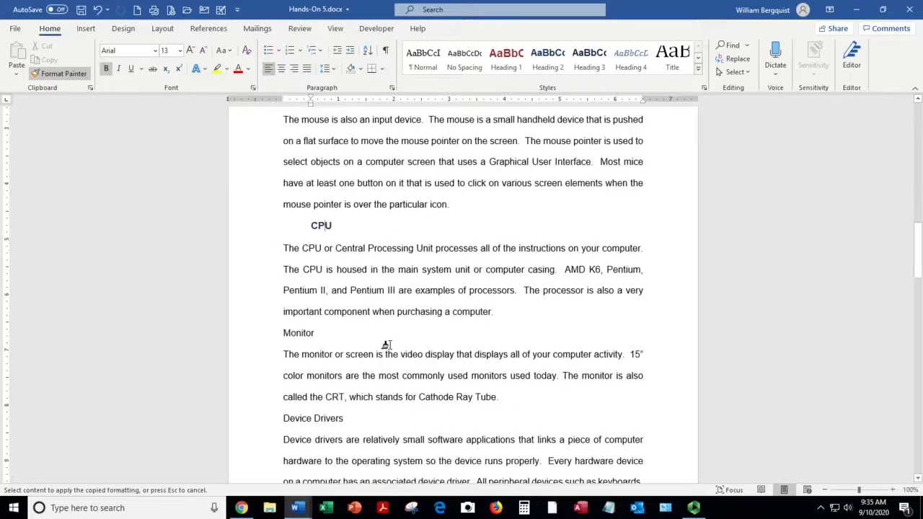
left_click(306, 333)
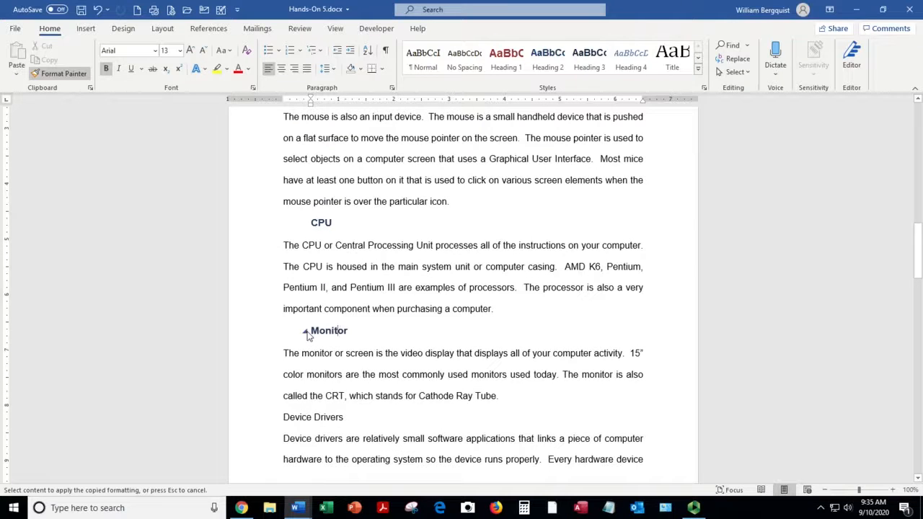
Try the copied heading formatting on the body paragraph below "CPU", and undo it.
left_click(345, 288)
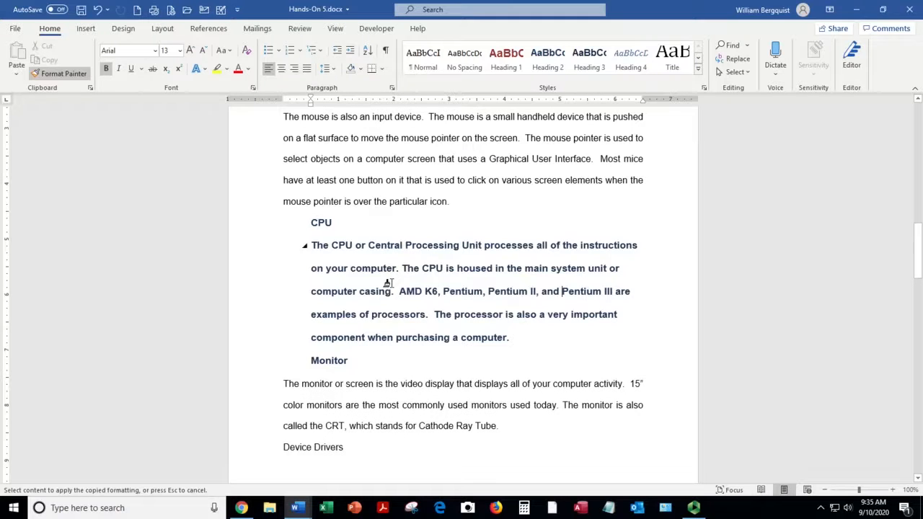
left_click(98, 10)
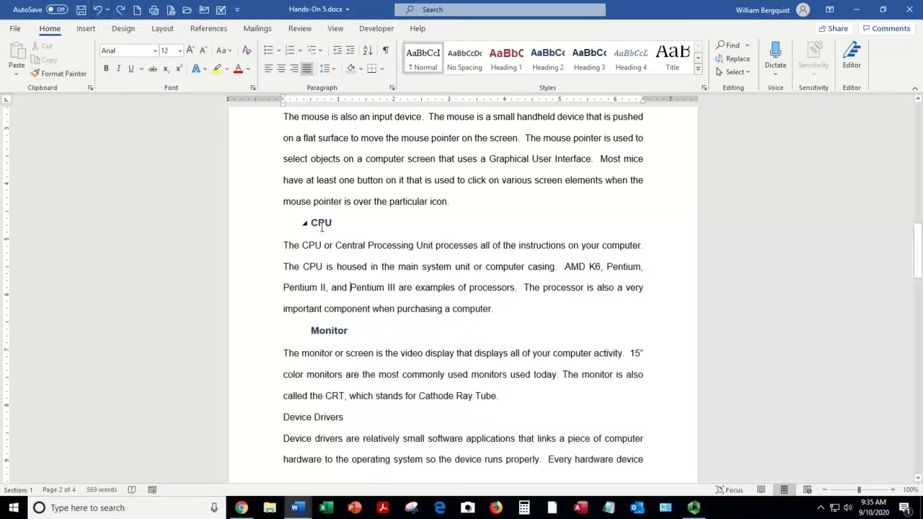
Copy the "CPU" heading's formatting to the "Device Drivers", "Printer", "Modem" and "Antivirus Software" lines with Format Painter.
left_click(325, 223)
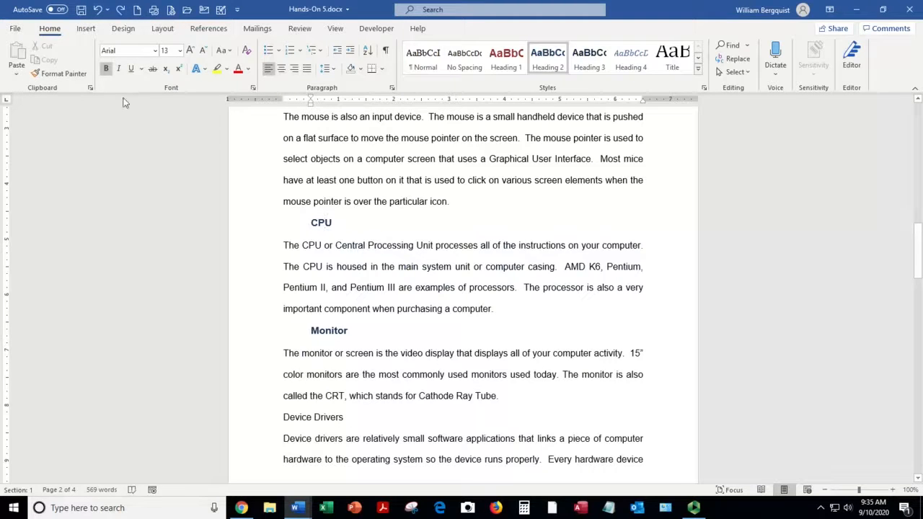
left_click(66, 75)
left_click(65, 74)
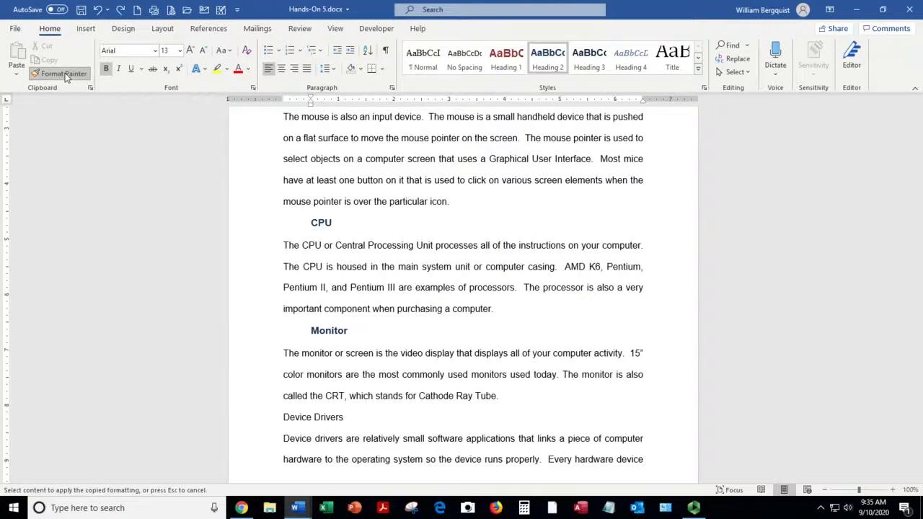
scroll(411, 287, "down", 3)
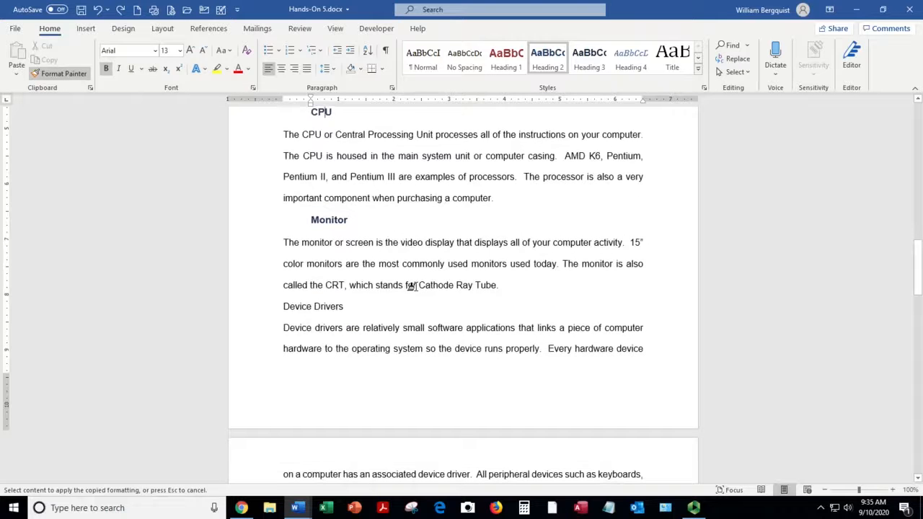
left_click(299, 306)
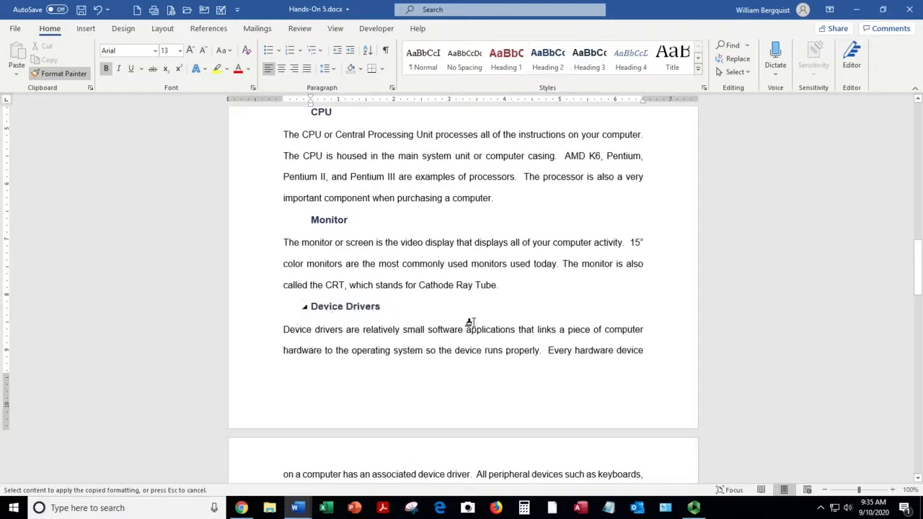
scroll(470, 324, "down", 5)
scroll(470, 324, "down", 3)
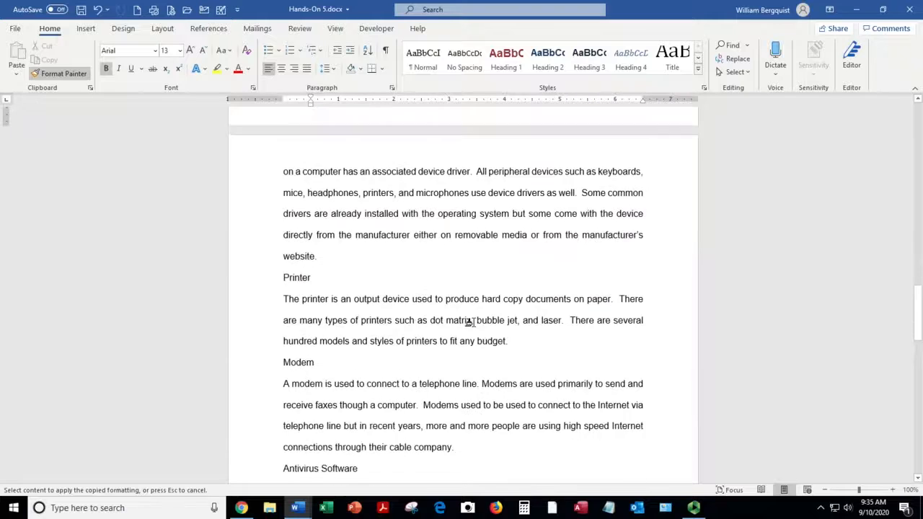
left_click(296, 279)
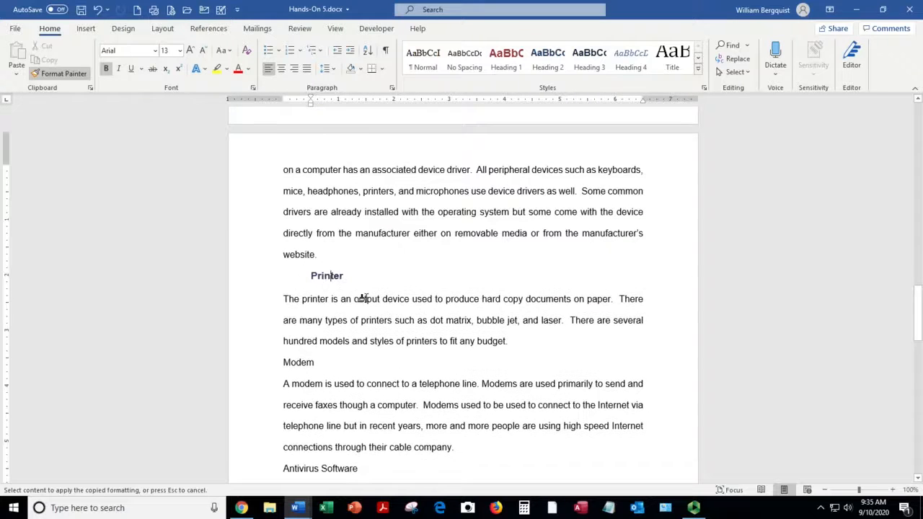
scroll(298, 280, "down", 2)
left_click(298, 280)
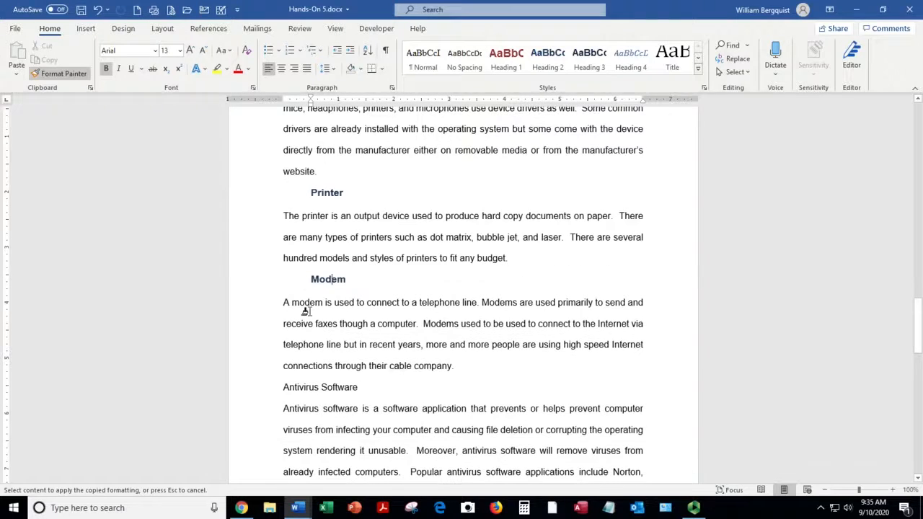
left_click(306, 388)
Copy the same heading formatting to the "Operating System Software", "Application Software" and "Network Software" lines, and turn off Format Painter.
scroll(424, 376, "down", 8)
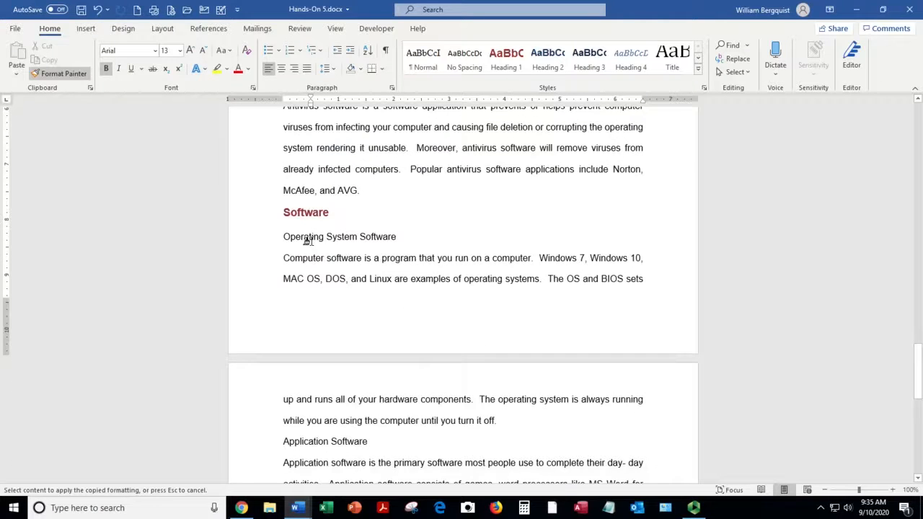
left_click(304, 238)
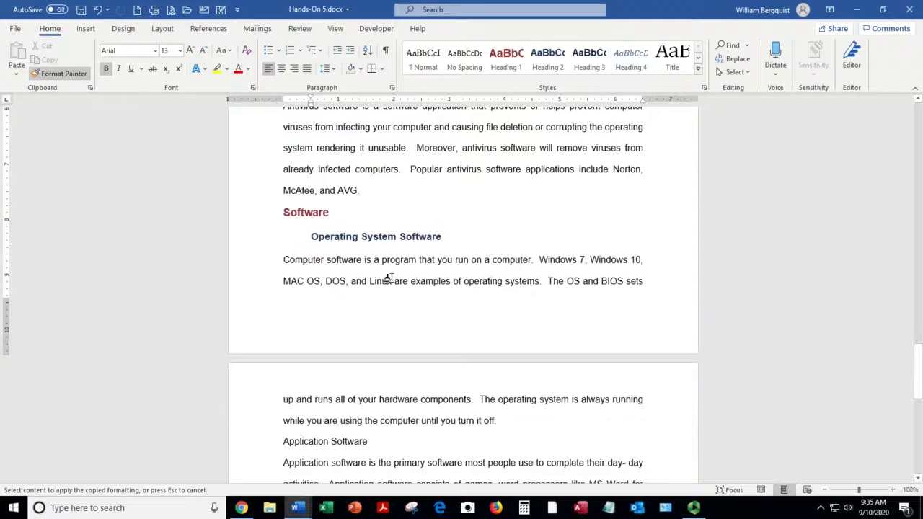
scroll(383, 276, "down", 4)
left_click(310, 303)
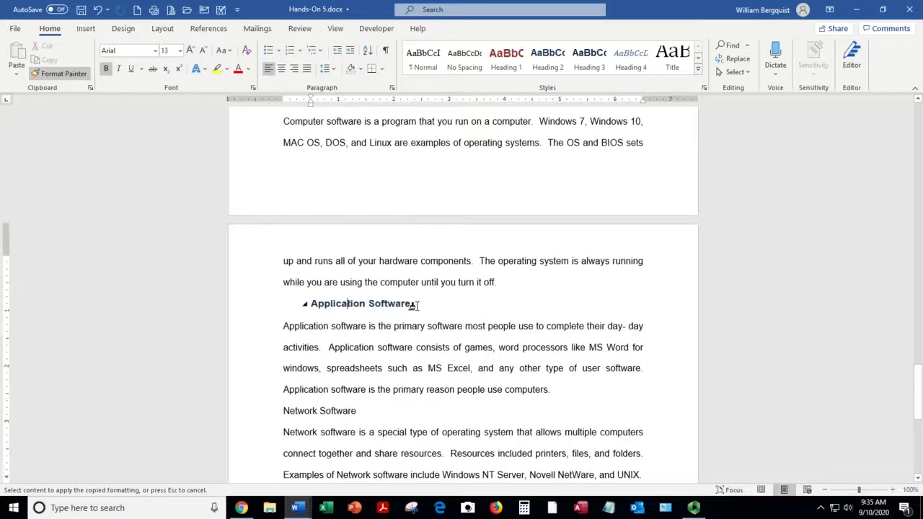
scroll(412, 305, "down", 4)
left_click(304, 272)
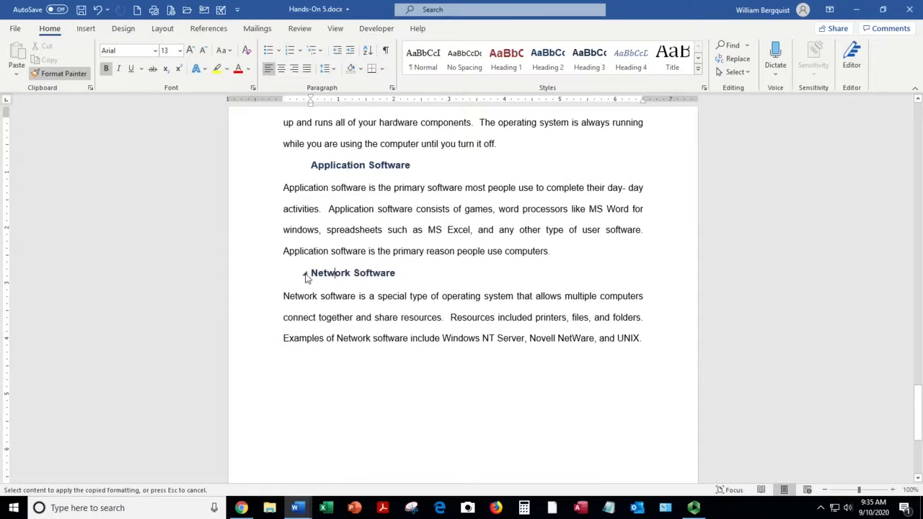
scroll(427, 331, "down", 4)
scroll(430, 332, "up", 18)
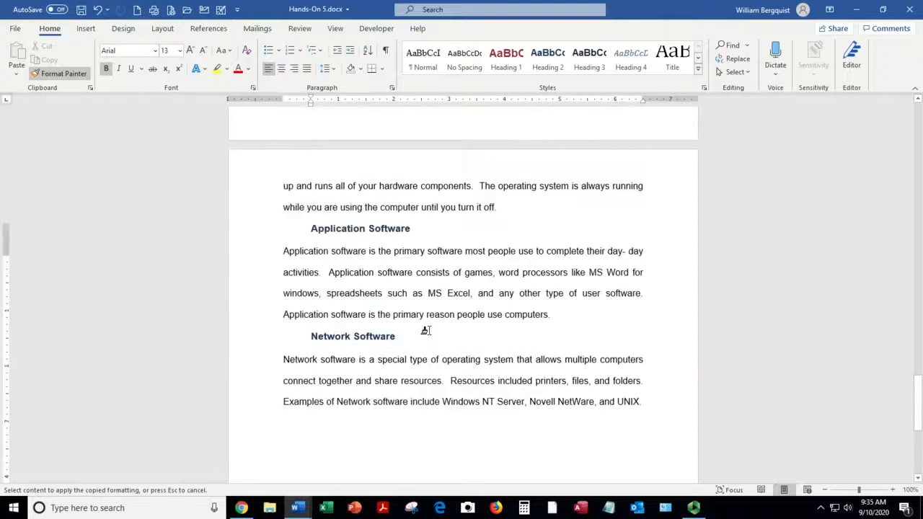
scroll(425, 331, "up", 20)
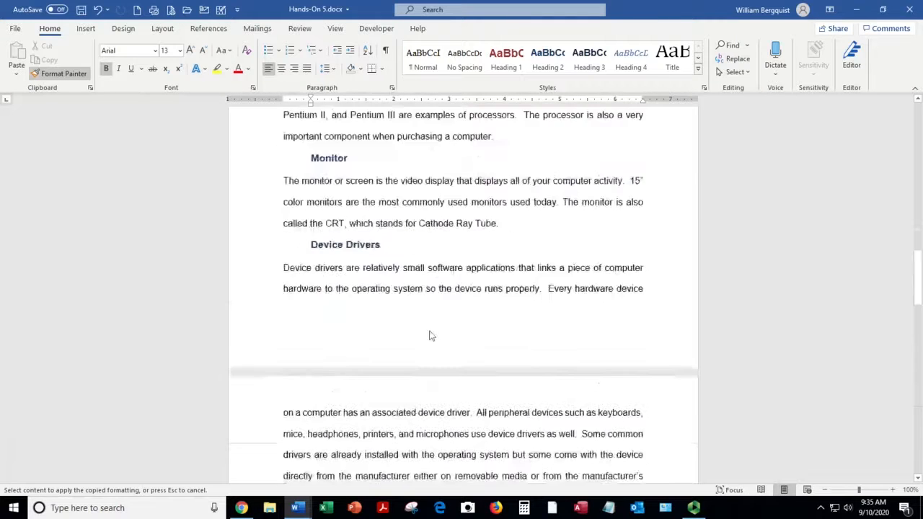
scroll(426, 330, "up", 3)
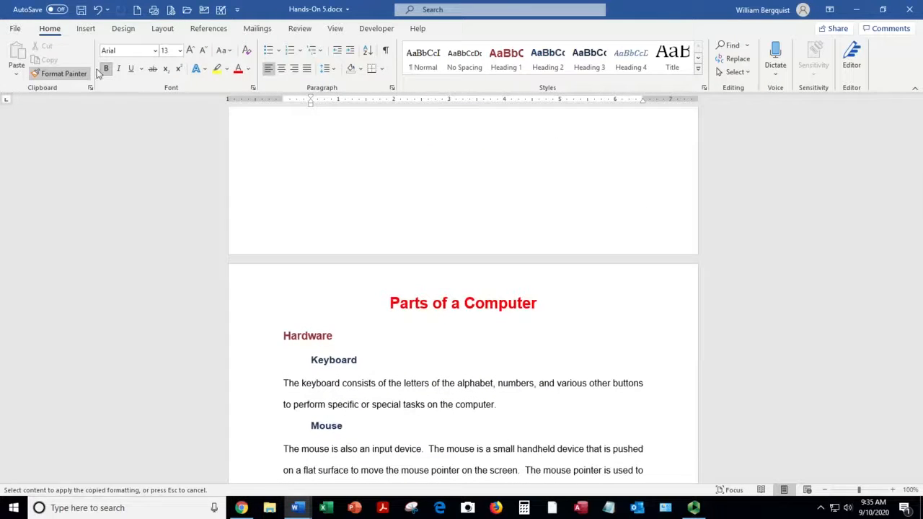
left_click(394, 324)
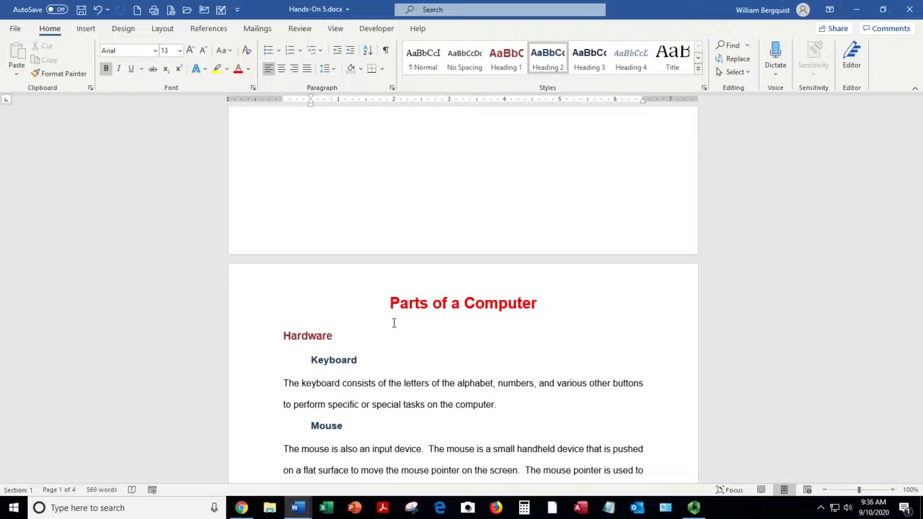
Increase the indent of the body paragraph below the "Keyboard" heading by two levels.
scroll(394, 323, "down", 1)
left_click(357, 300)
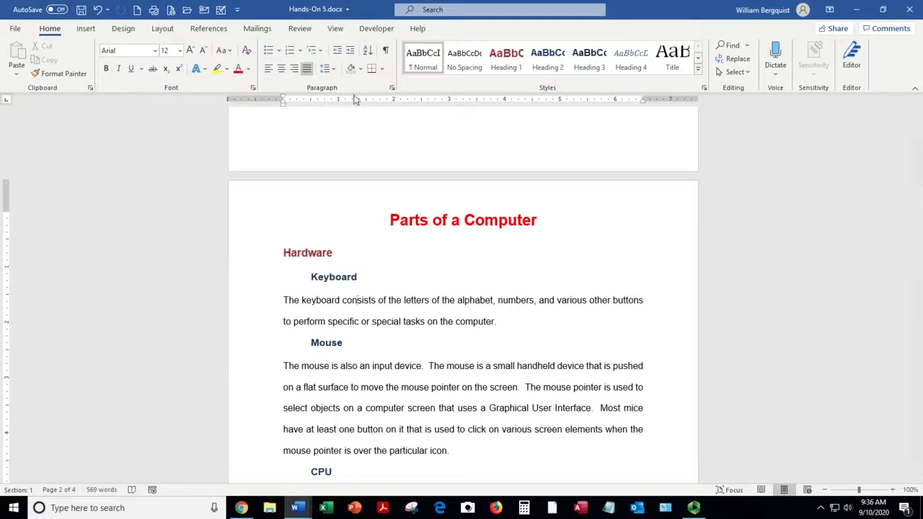
left_click(285, 301)
left_click(350, 51)
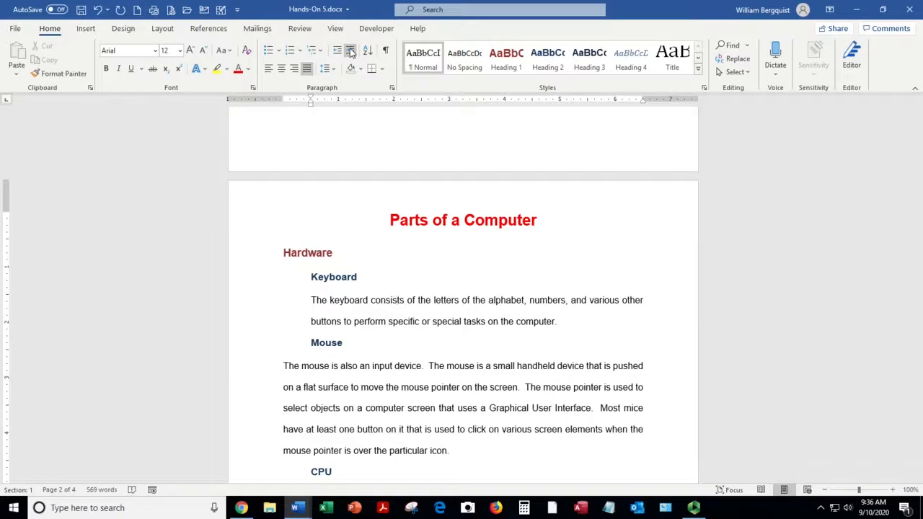
left_click(350, 51)
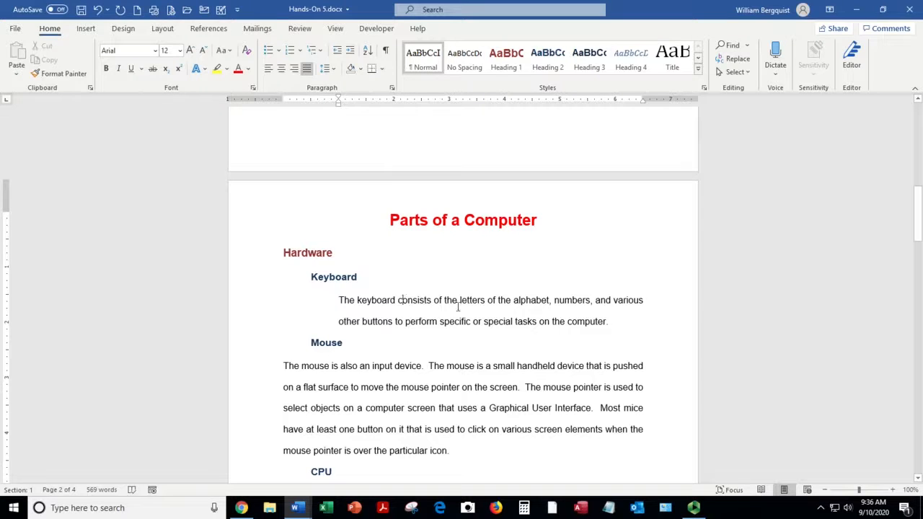
Copy the indented keyboard paragraph's formatting to the body paragraphs below "Mouse", "CPU" and "Monitor" with Format Painter.
left_click(64, 74)
scroll(291, 275, "down", 3)
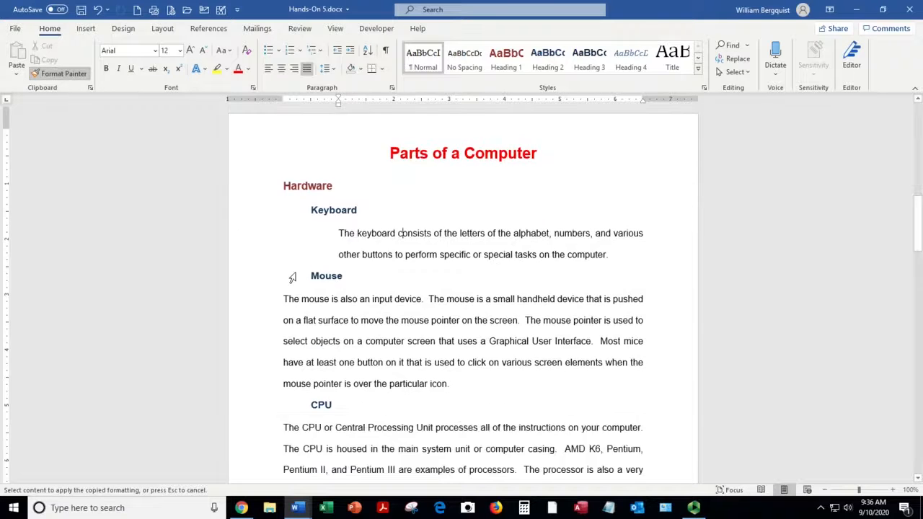
left_click(410, 295)
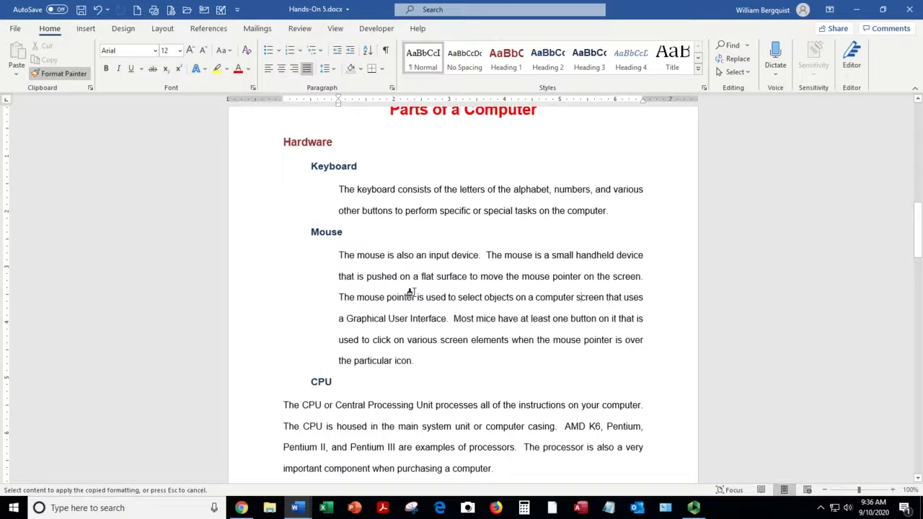
scroll(411, 293, "down", 3)
left_click(409, 315)
scroll(408, 315, "down", 3)
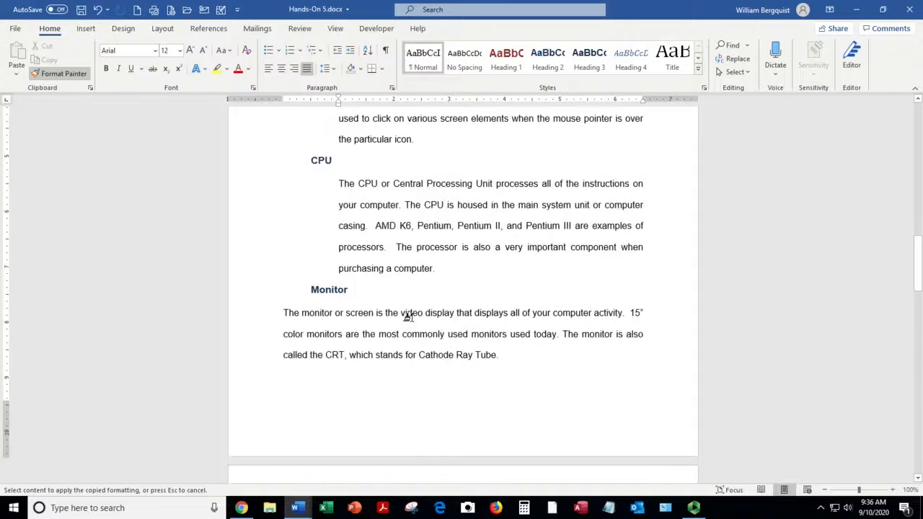
left_click(409, 332)
Copy the indented paragraph formatting to the body paragraphs below "Device Drivers", "Printer", "Modem" and "Antivirus Software".
scroll(408, 332, "down", 3)
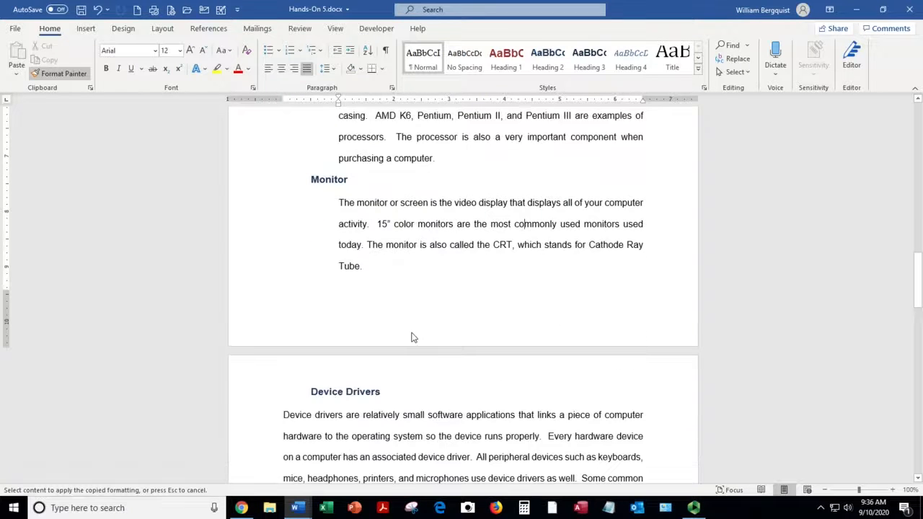
scroll(409, 332, "down", 5)
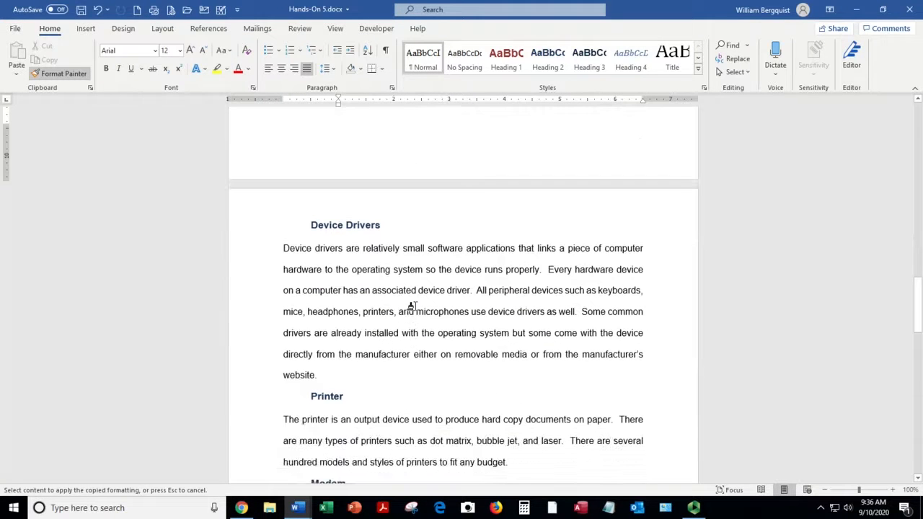
left_click(411, 307)
scroll(411, 307, "down", 5)
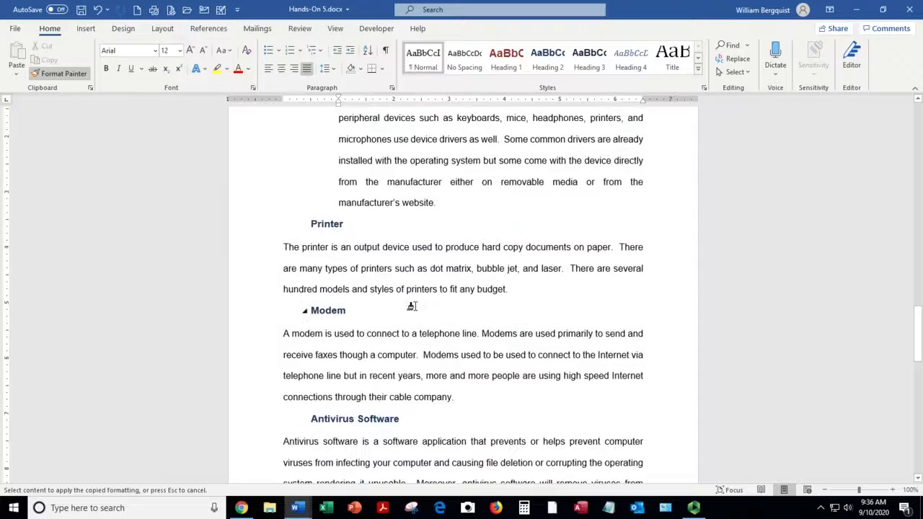
left_click(410, 268)
scroll(409, 269, "down", 3)
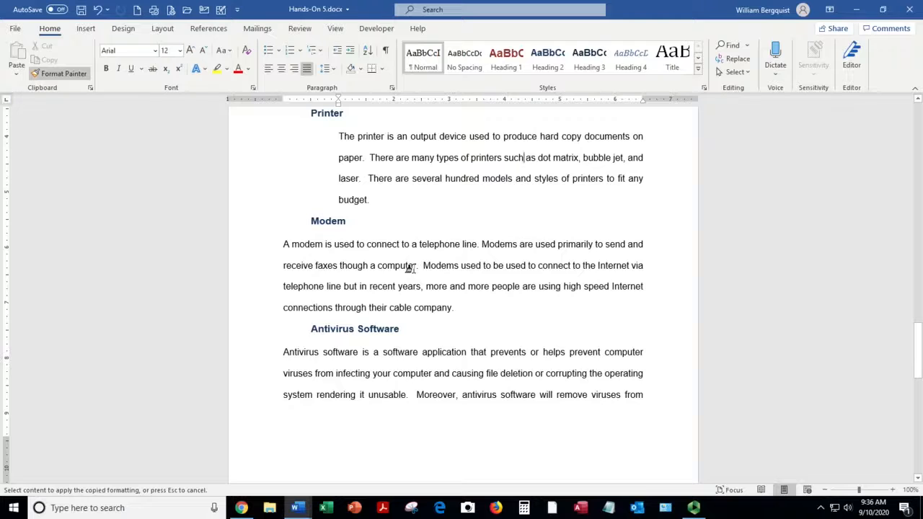
left_click(410, 269)
scroll(407, 268, "down", 3)
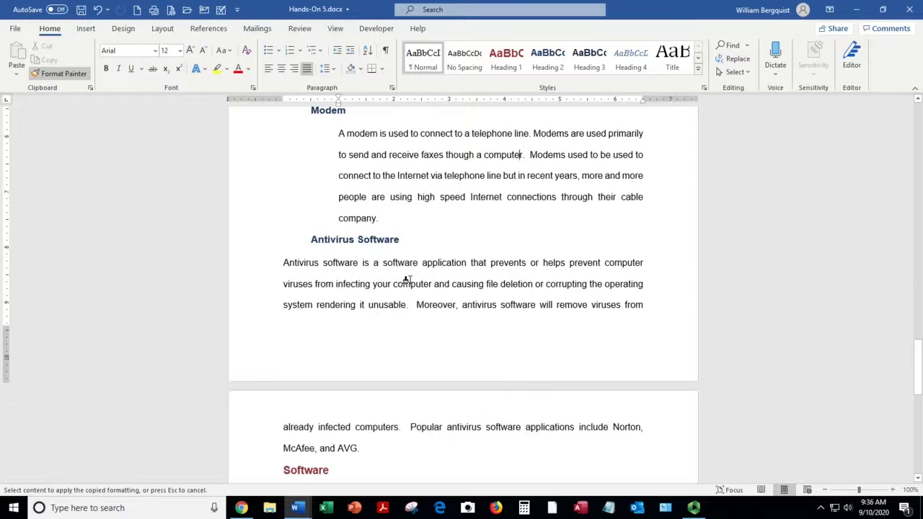
left_click(408, 281)
Copy the indented formatting to the body paragraphs below "Operating System Software", "Application Software" and "Network Software", and turn off Format Painter.
scroll(407, 282, "down", 8)
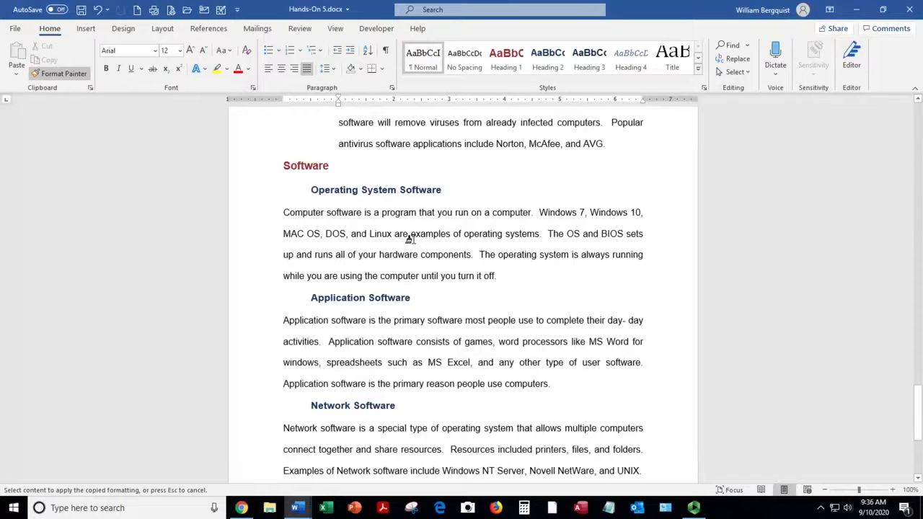
left_click(400, 234)
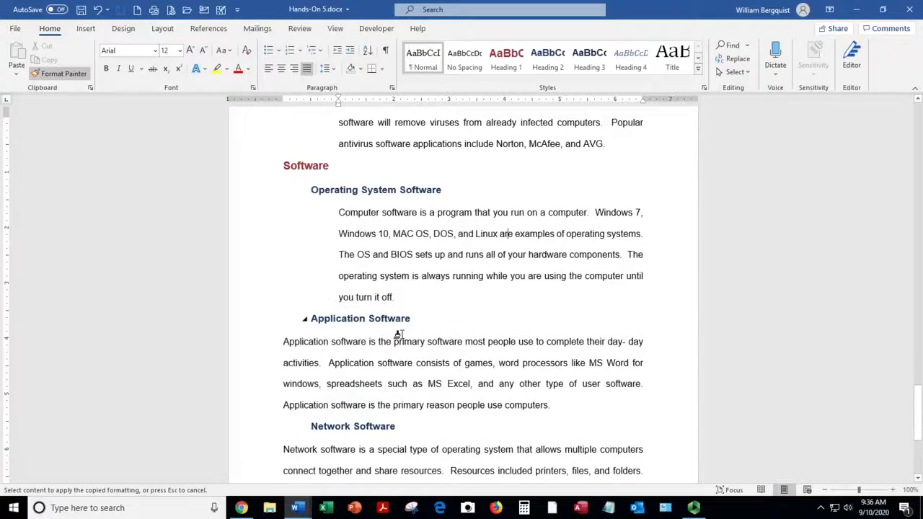
left_click(393, 364)
scroll(394, 366, "down", 5)
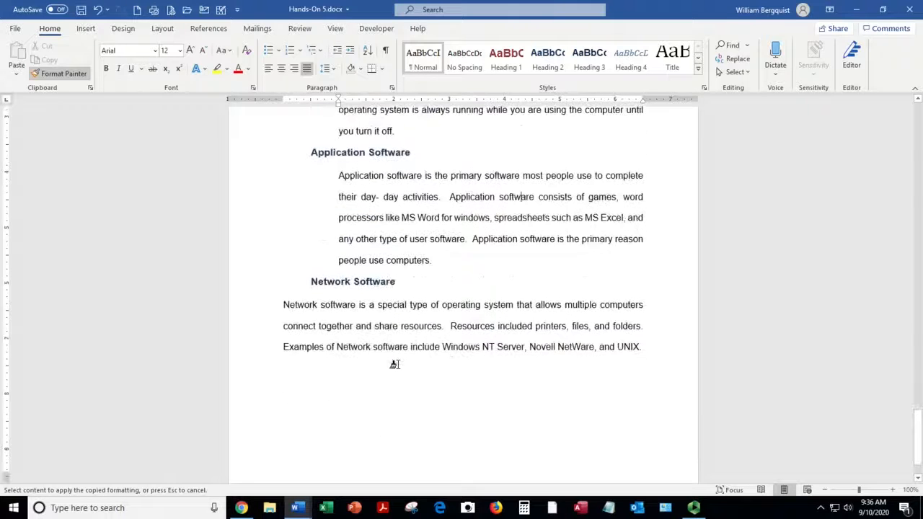
left_click(388, 328)
scroll(389, 334, "down", 2)
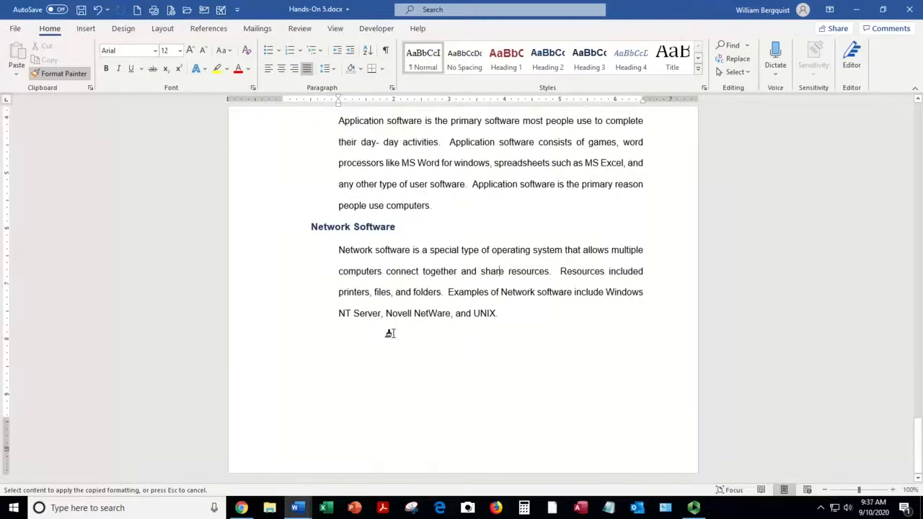
scroll(390, 333, "up", 15)
scroll(390, 333, "up", 10)
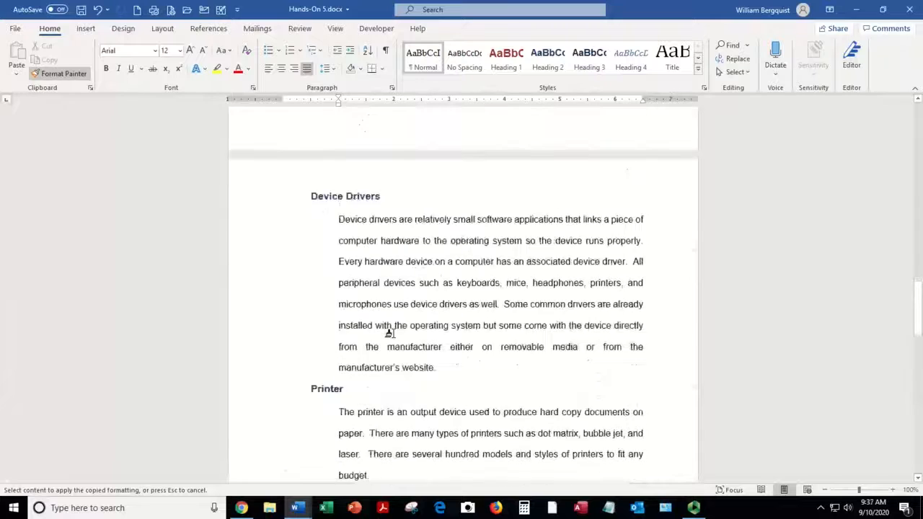
scroll(390, 334, "up", 3)
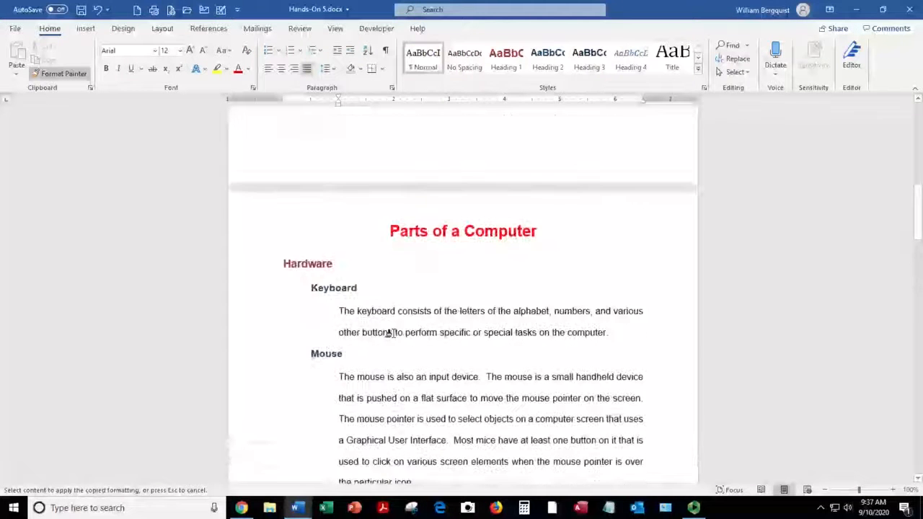
left_click(61, 75)
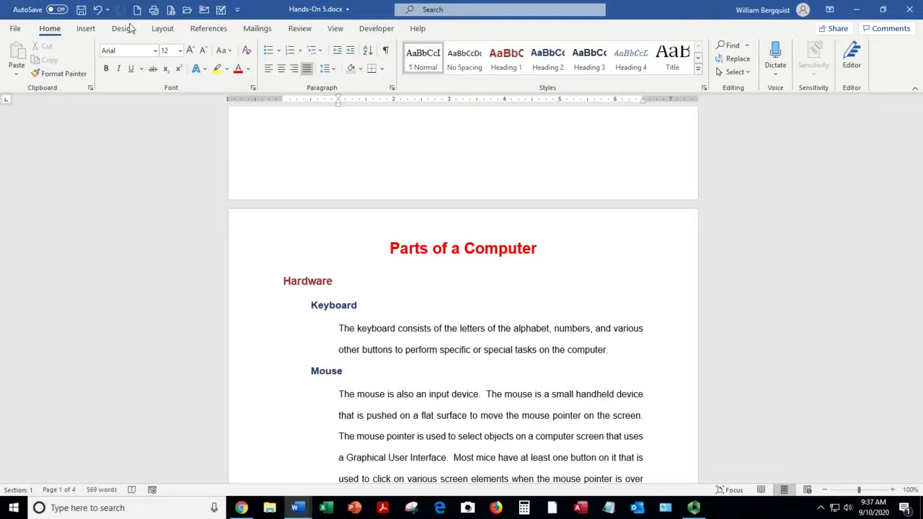
Save the document and move the cursor to the beginning of its blank first page.
left_click(81, 11)
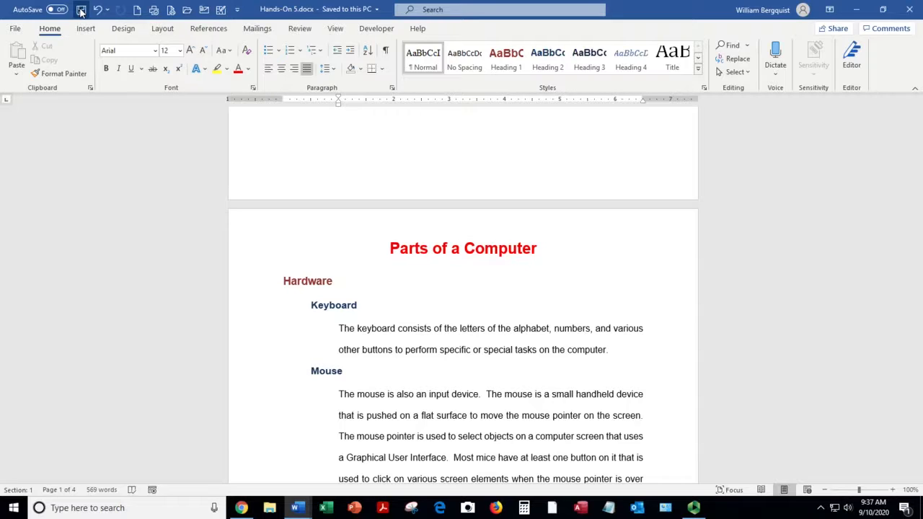
key("ctrl+Home")
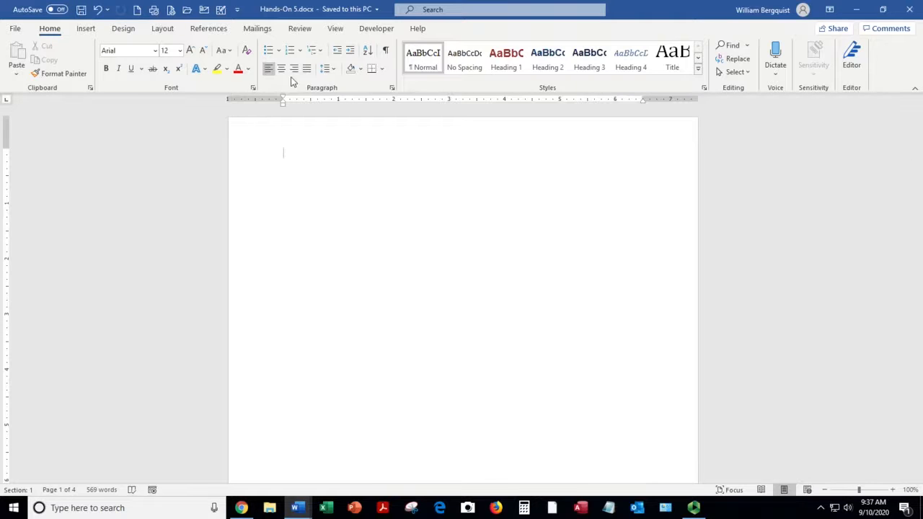
Enter the centered title "Table of Contents" on the blank first page.
left_click(281, 70)
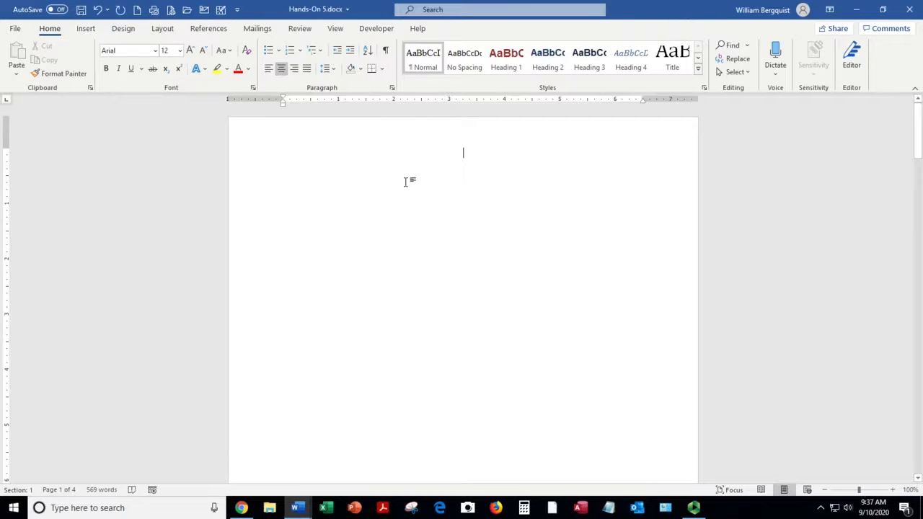
type("Table of")
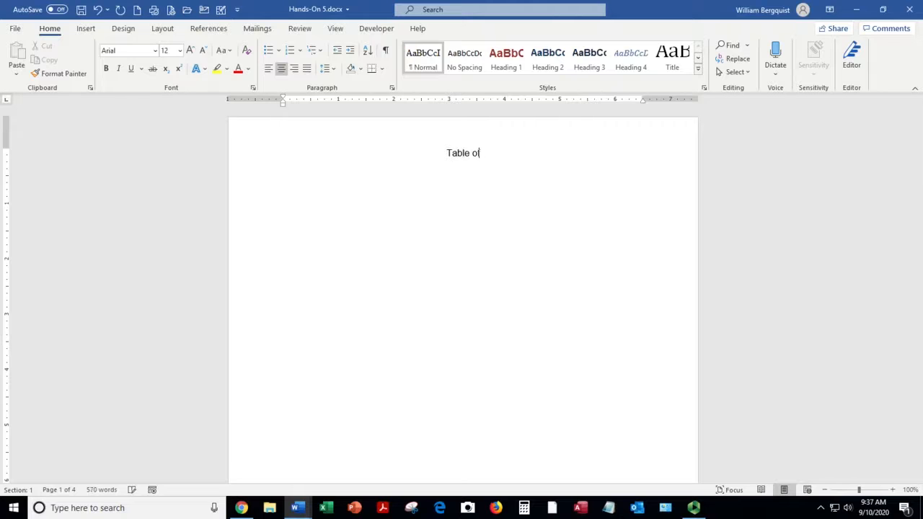
type(" Contentxs")
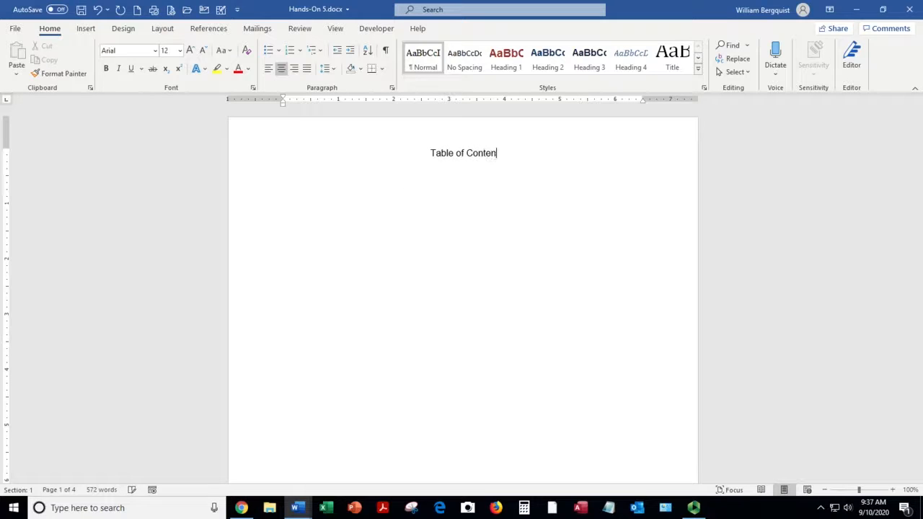
key("BackSpace")
key("BackSpace")
type("s")
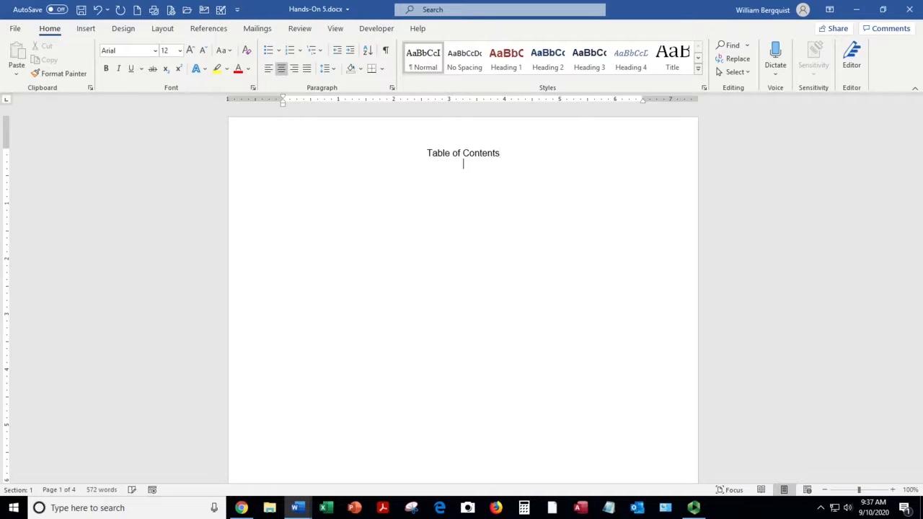
Insert the Automatic Table 1 table of contents on a left-aligned line below the "Table of Contents" title.
left_click(268, 68)
left_click(209, 29)
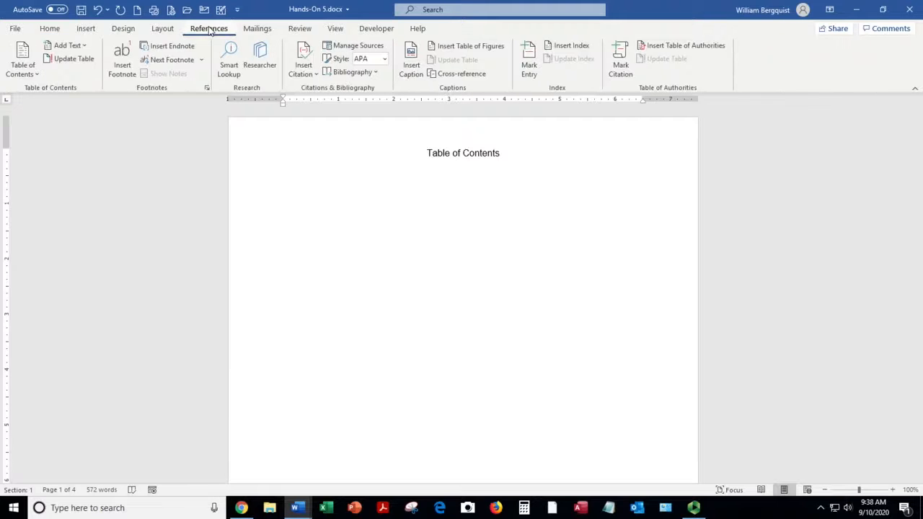
left_click(22, 72)
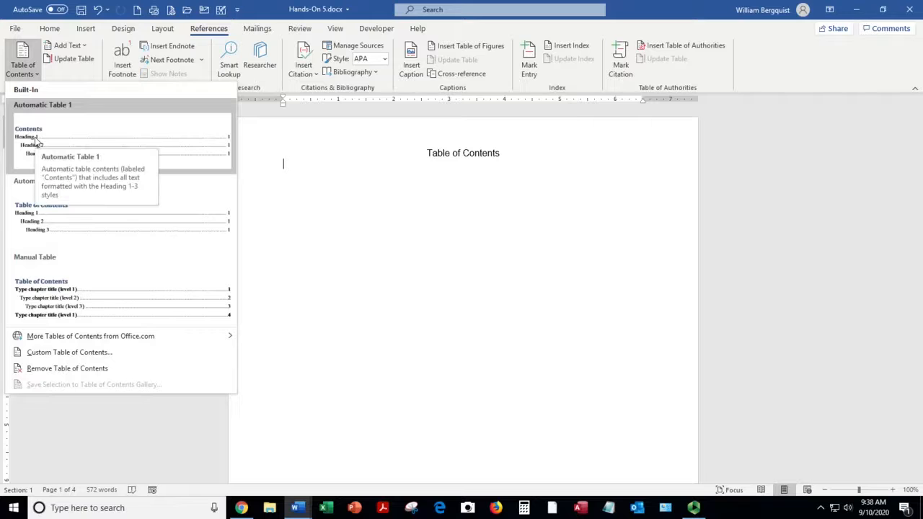
left_click(34, 141)
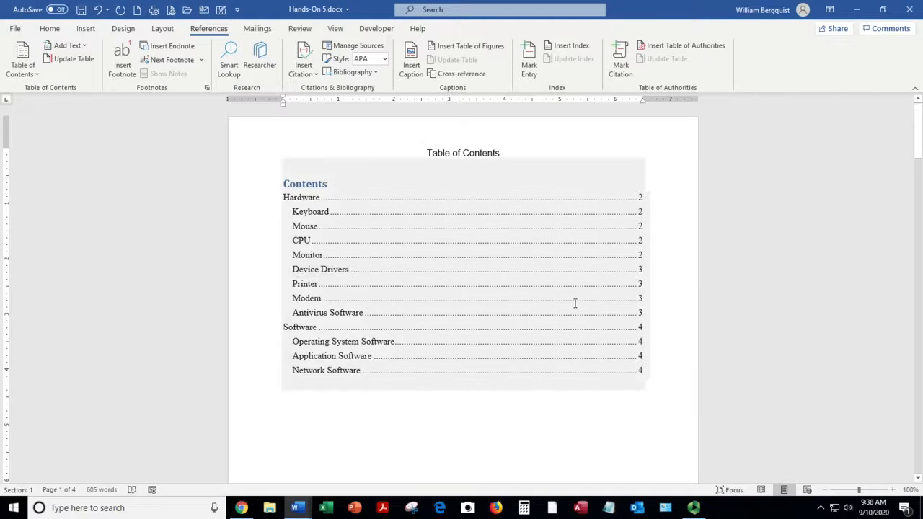
Compare the table of contents entries with the headings in the Hardware section, and save the document.
scroll(505, 330, "down", 1)
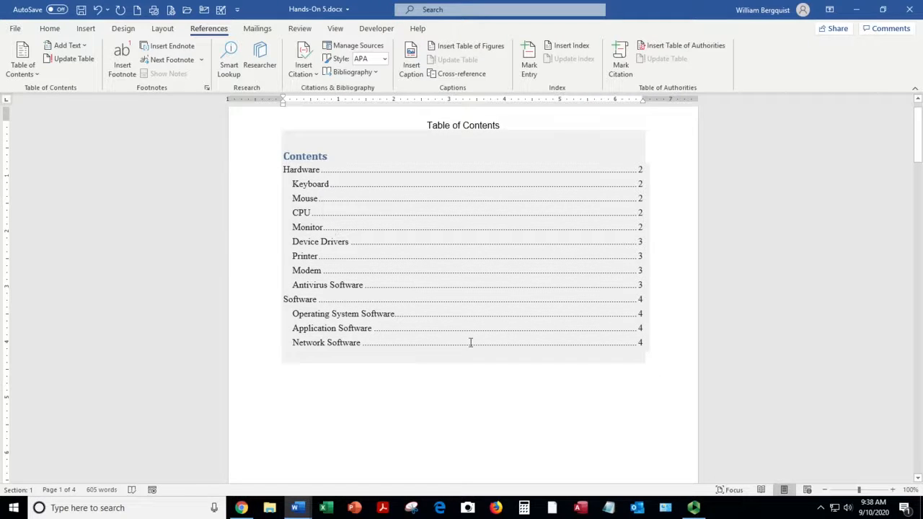
scroll(470, 343, "down", 7)
scroll(471, 344, "down", 5)
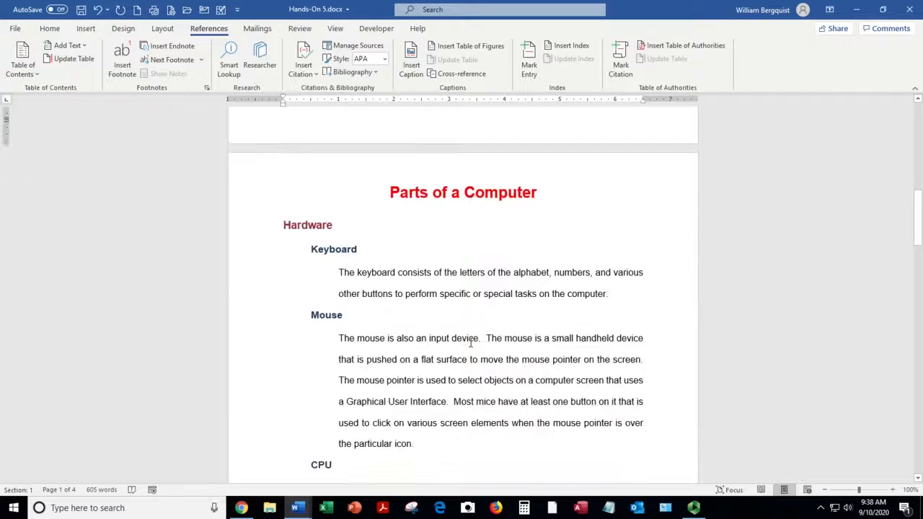
left_click(308, 225)
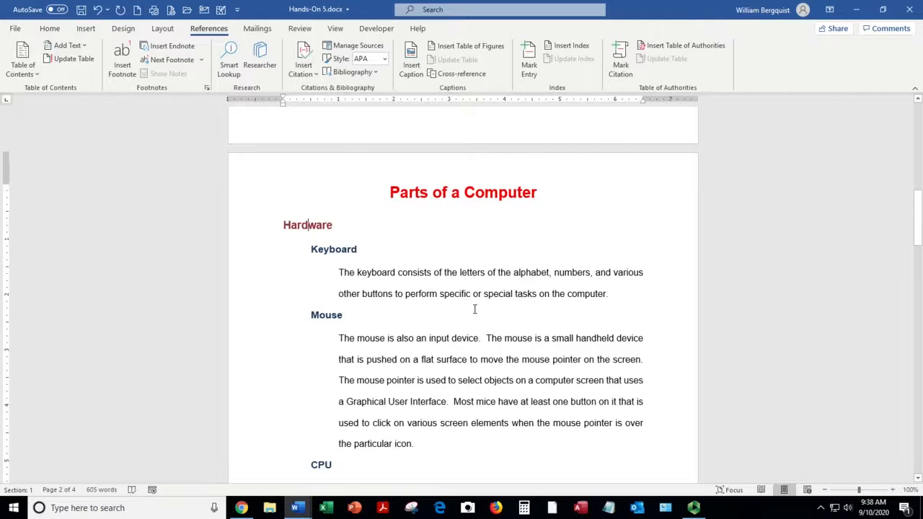
scroll(475, 309, "down", 4)
scroll(474, 310, "up", 4)
scroll(428, 329, "down", 1)
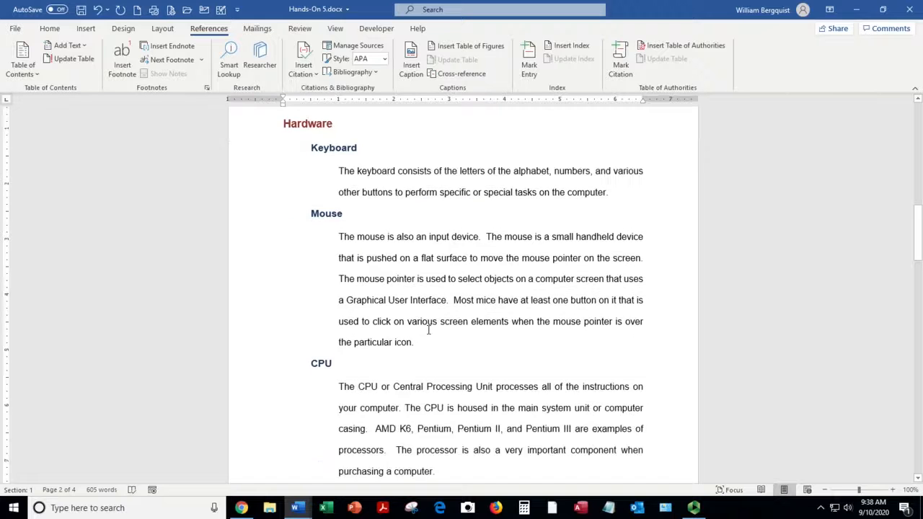
scroll(431, 329, "up", 10)
scroll(430, 329, "up", 4)
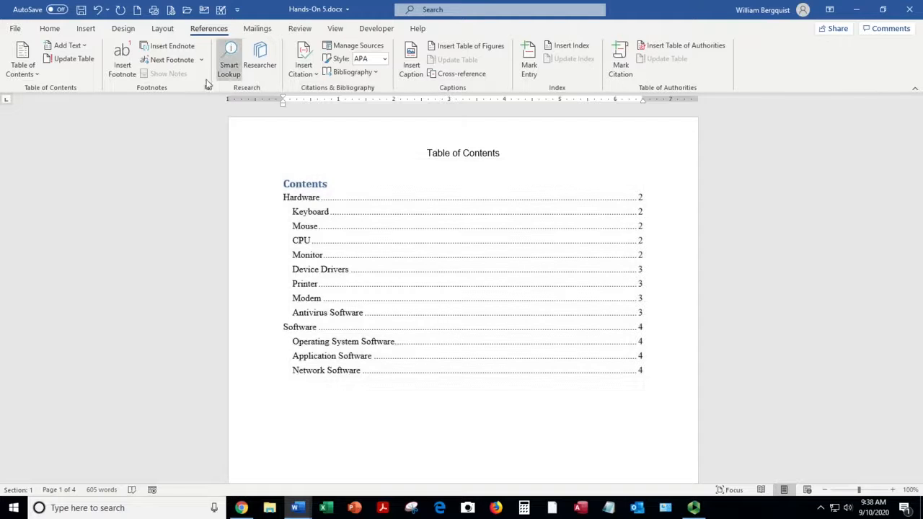
left_click(81, 9)
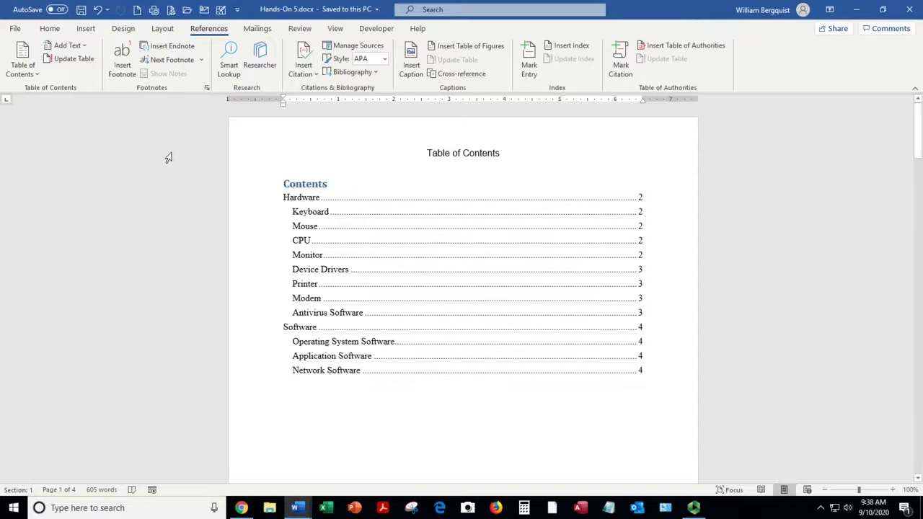
Follow the "Device Drivers" and "Modem" links in the table of contents to their sections, returning to the first page.
left_click(337, 274, "ctrl")
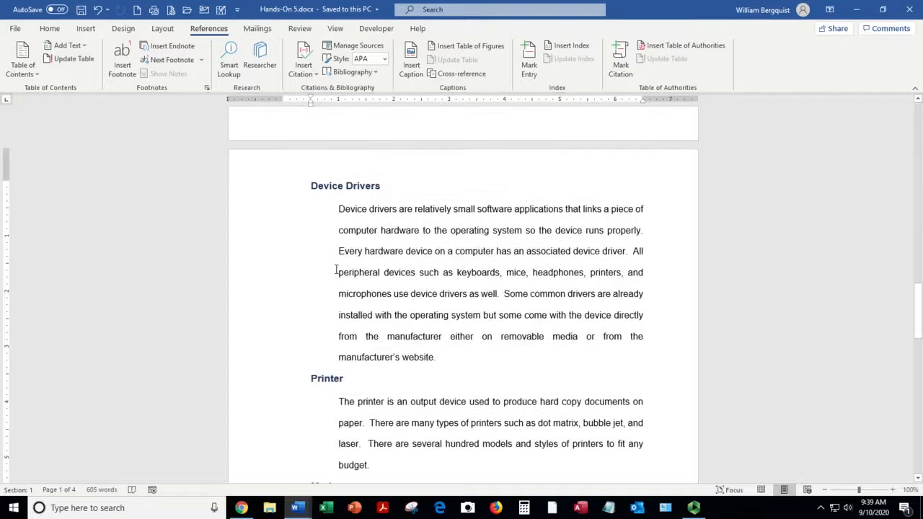
left_click(356, 210)
scroll(413, 312, "up", 1)
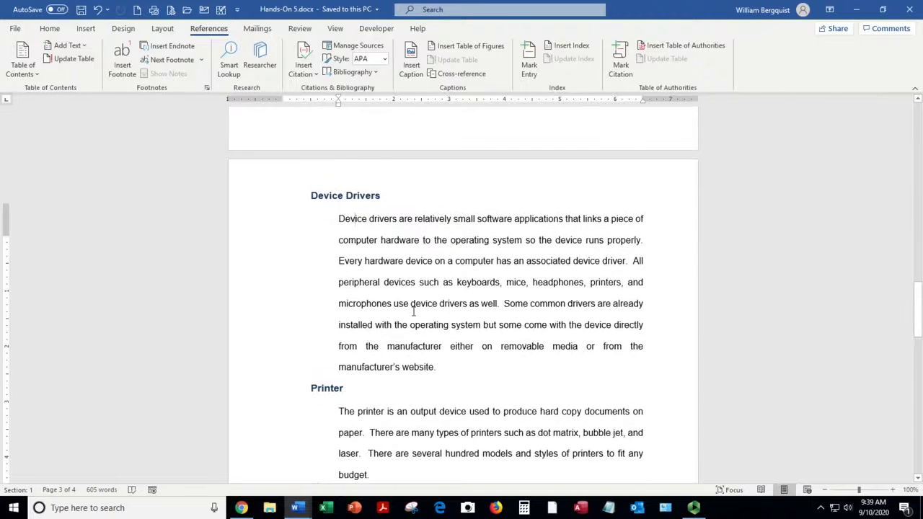
scroll(414, 311, "up", 20)
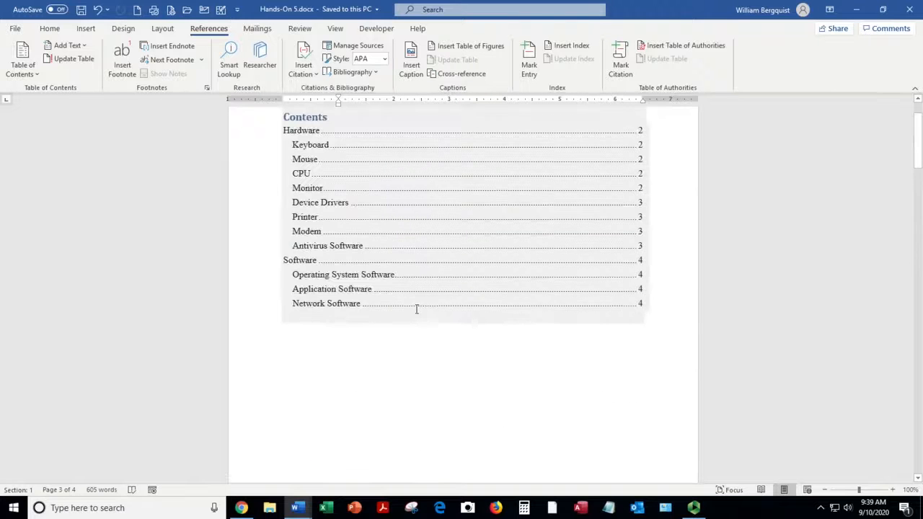
left_click(305, 233, "ctrl")
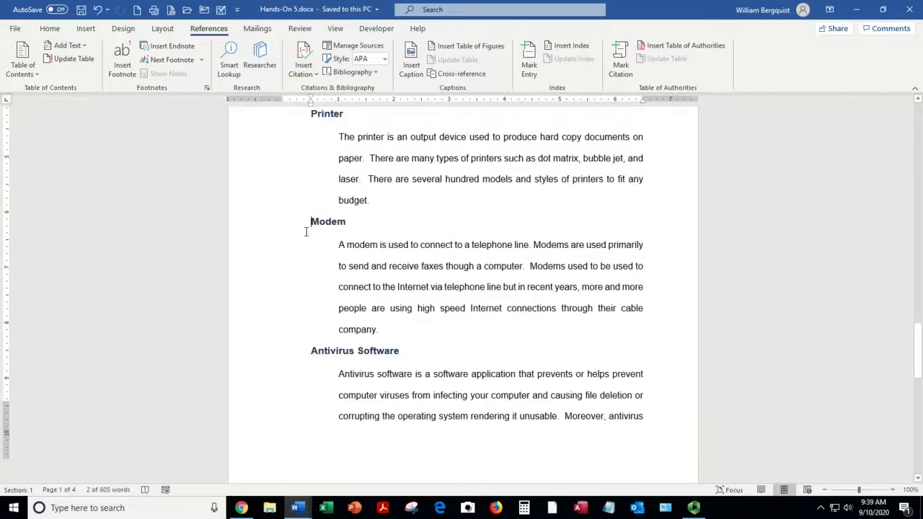
left_click(370, 245)
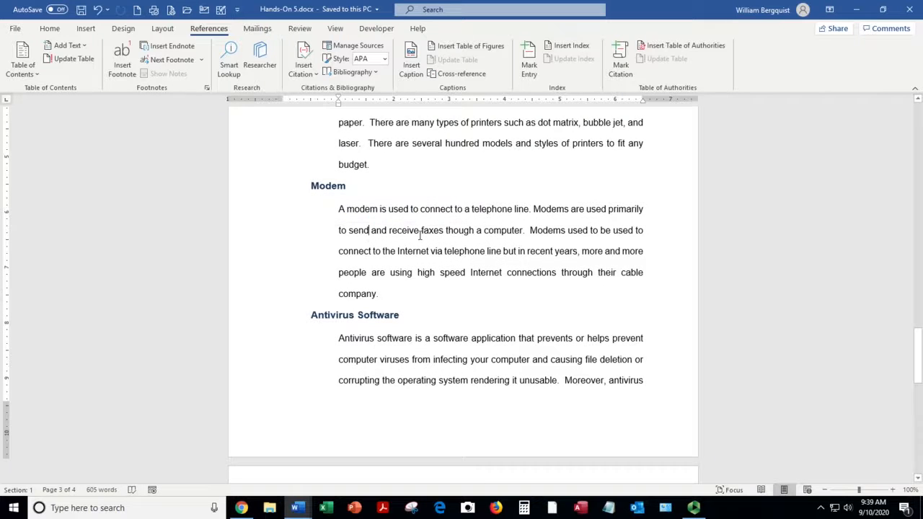
left_click_drag(919, 354, 921, 121)
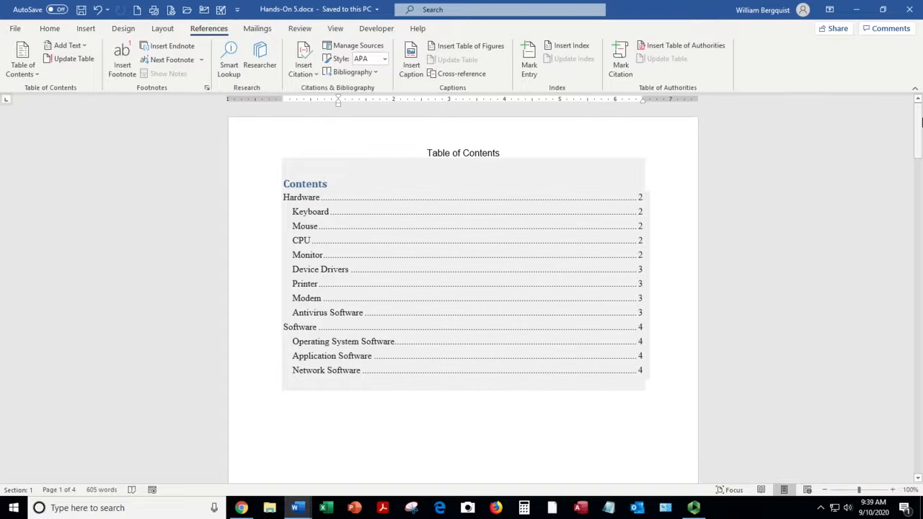
Try moving the "Mouse" heading and its paragraph above the "Keyboard" heading, and undo the move.
scroll(446, 351, "down", 1)
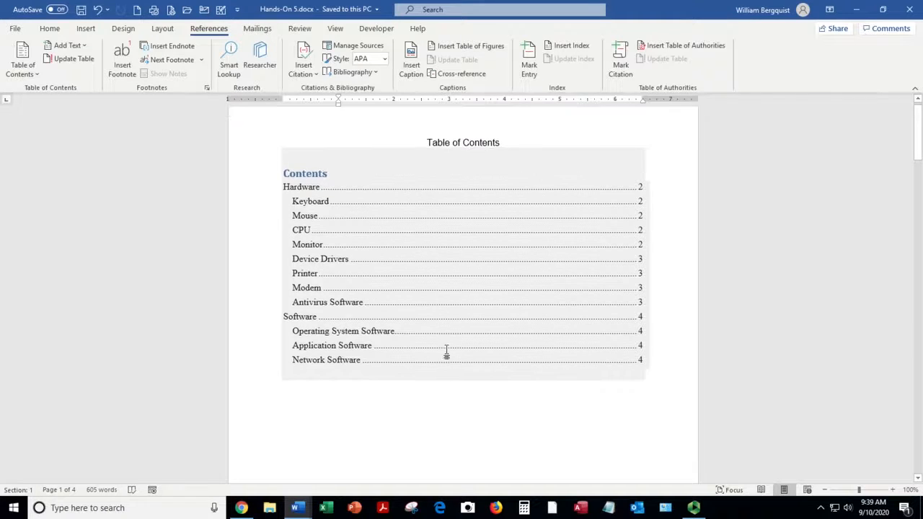
scroll(447, 352, "down", 10)
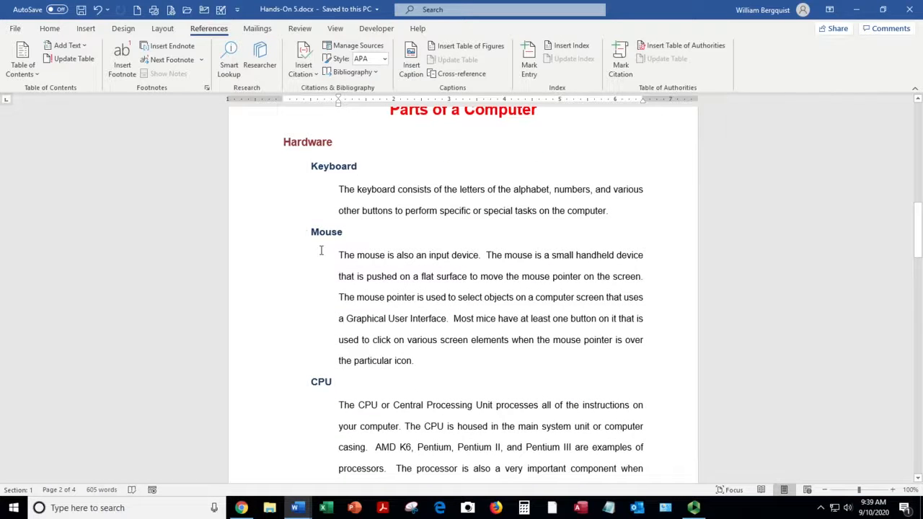
left_click_drag(331, 229, 426, 363)
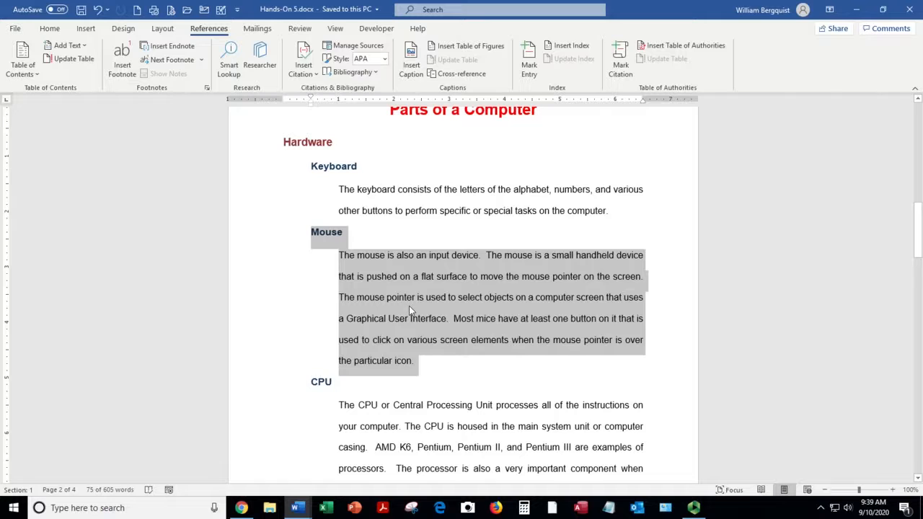
left_click_drag(409, 306, 312, 173)
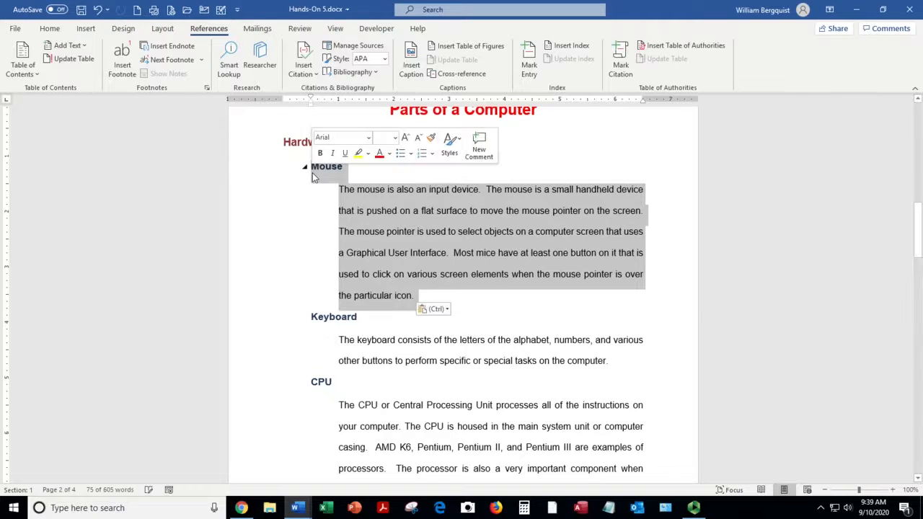
left_click(376, 213)
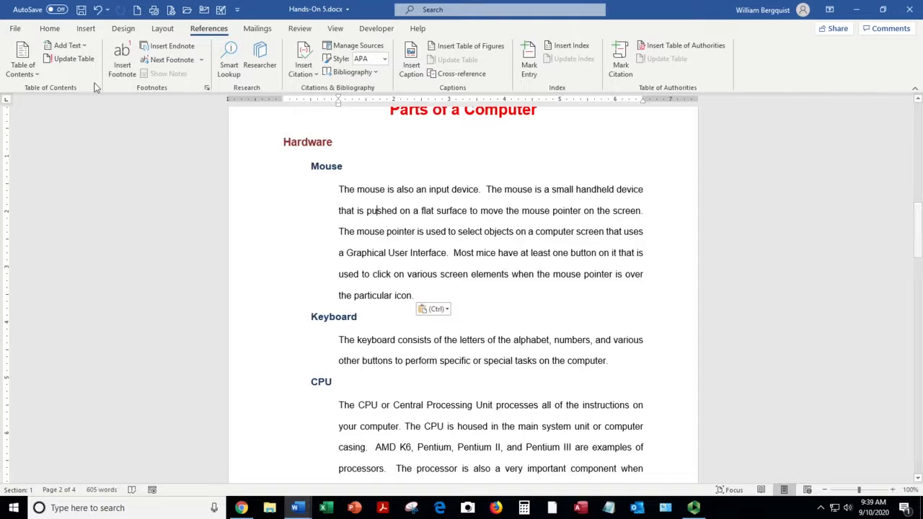
key("ctrl+z")
left_click(402, 295)
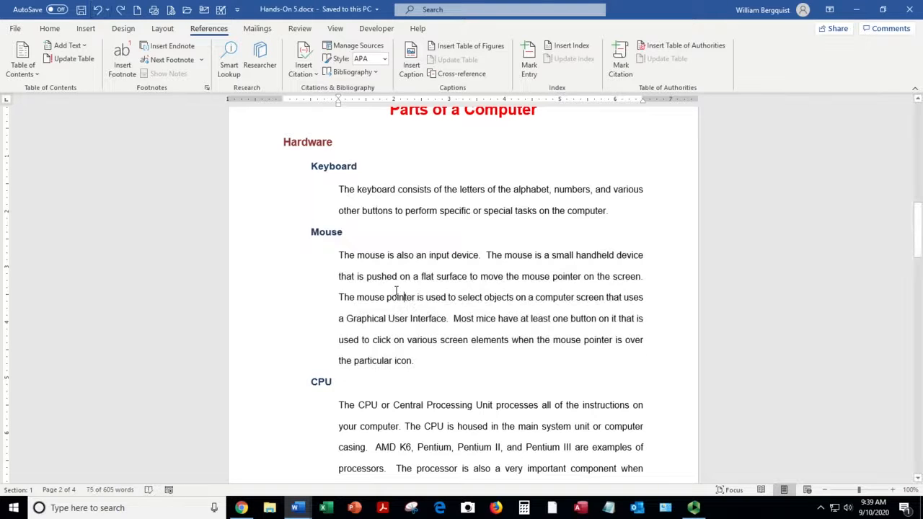
Move the "Mouse" heading and its paragraph directly above the "Keyboard" heading in the Hardware section, undoing any misplaced drop.
left_click_drag(311, 232, 451, 358)
left_click_drag(392, 303, 384, 183)
left_click(386, 218)
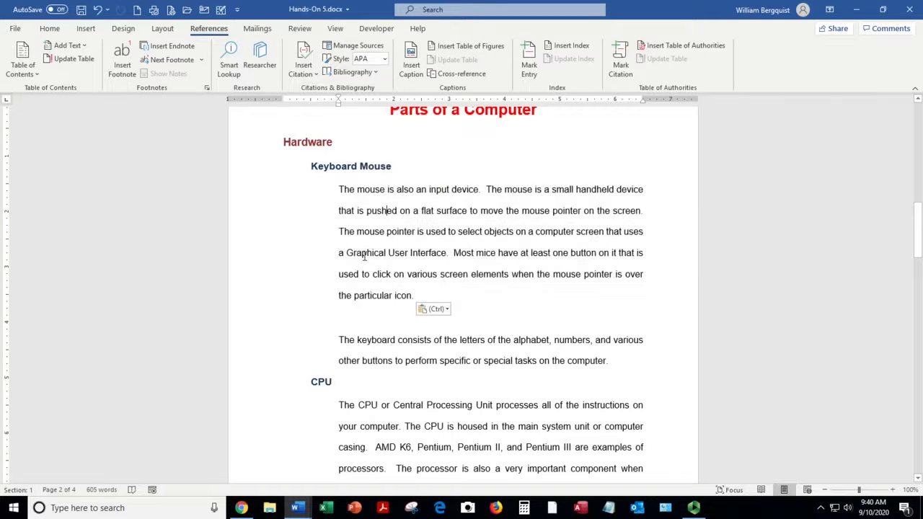
left_click(98, 12)
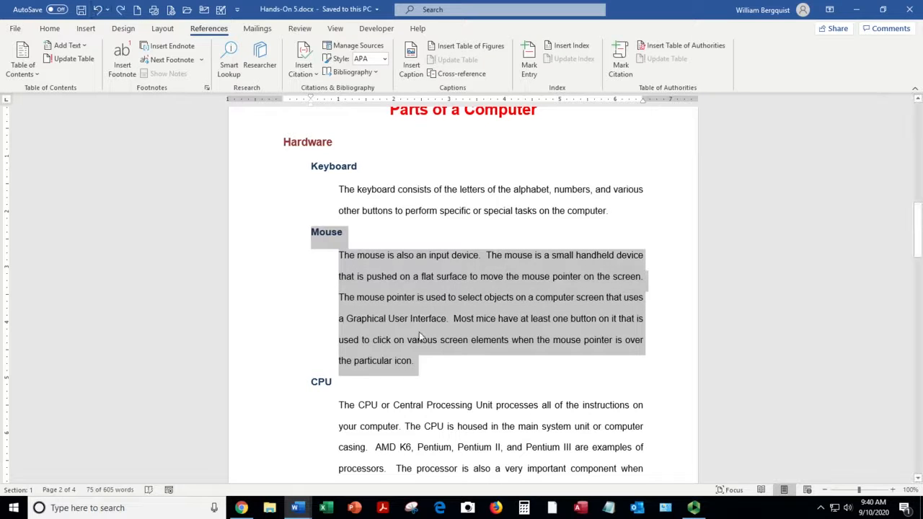
left_click_drag(404, 293, 311, 181)
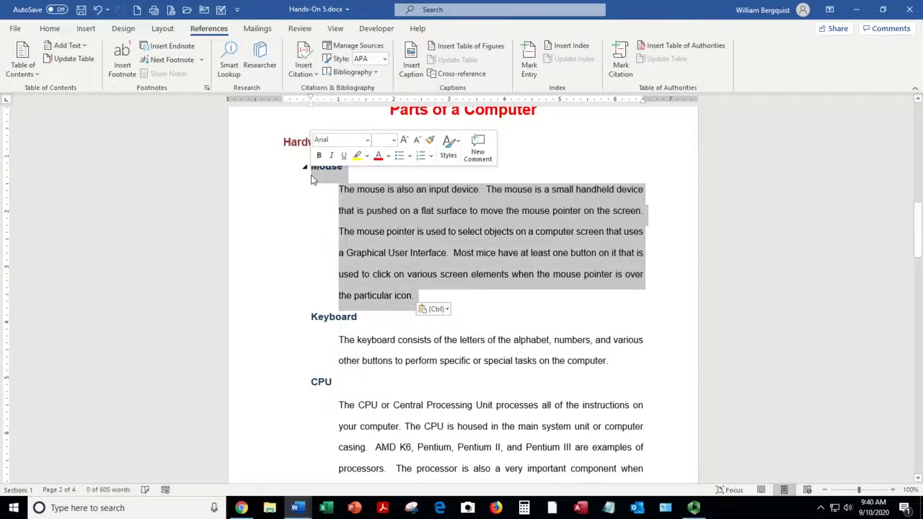
left_click(384, 220)
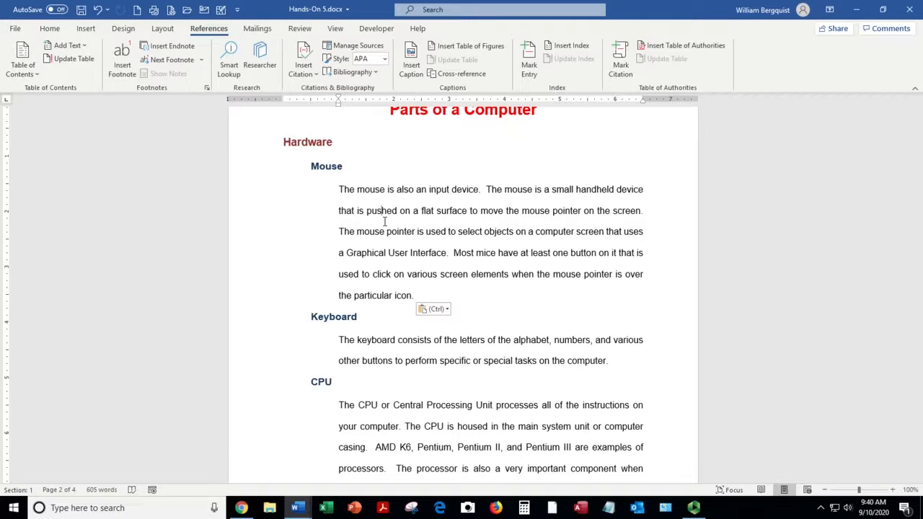
Collapse the text under the "Monitor" heading and undo the collapse.
scroll(468, 329, "down", 5)
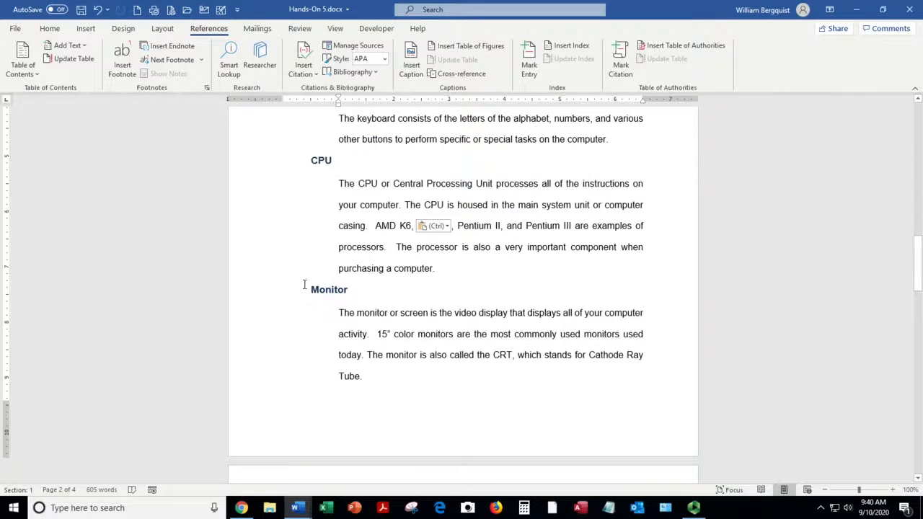
left_click(304, 290)
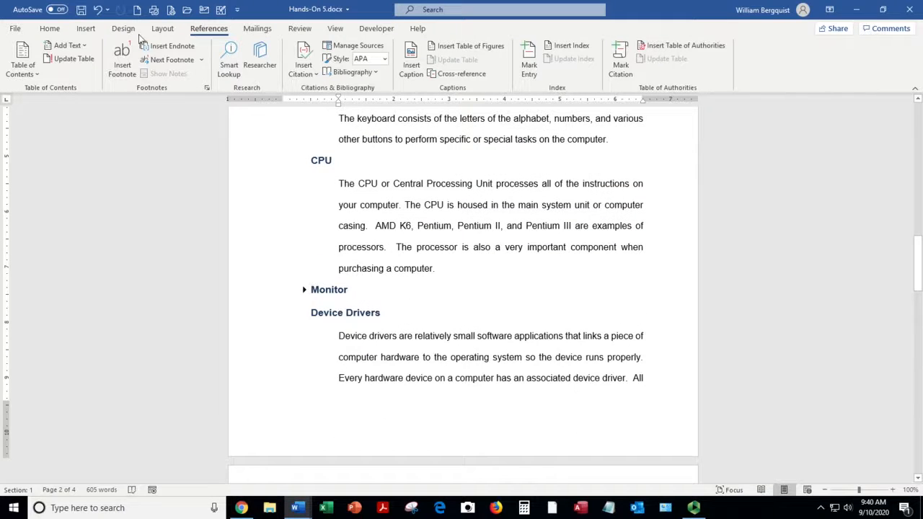
left_click(99, 9)
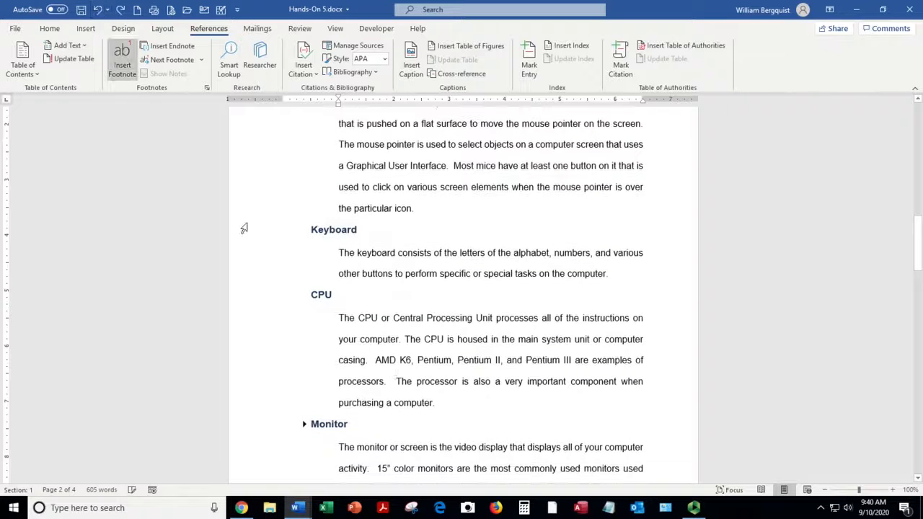
scroll(395, 371, "up", 2)
scroll(395, 372, "down", 1)
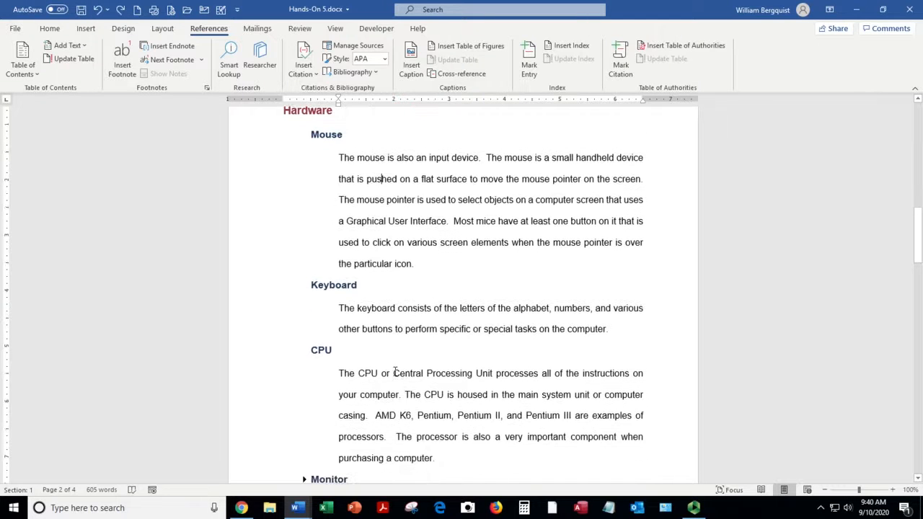
scroll(396, 371, "up", 1)
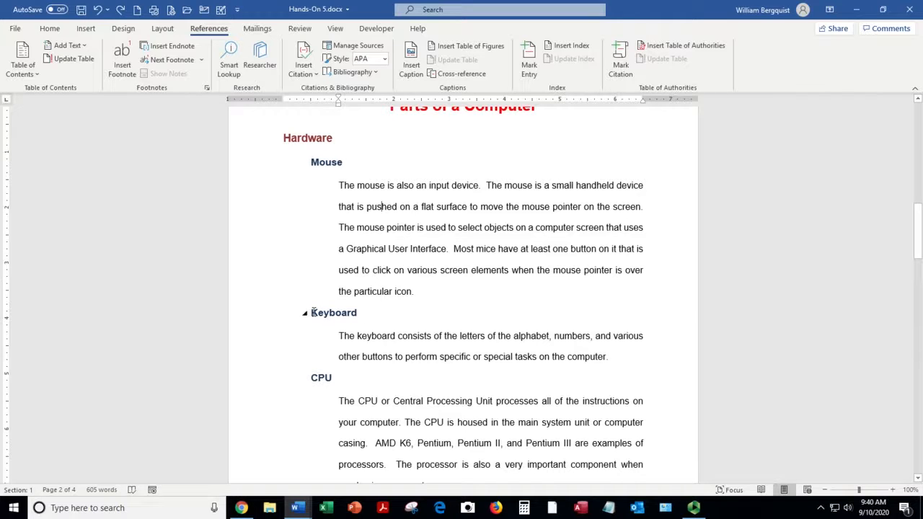
left_click_drag(313, 312, 616, 354)
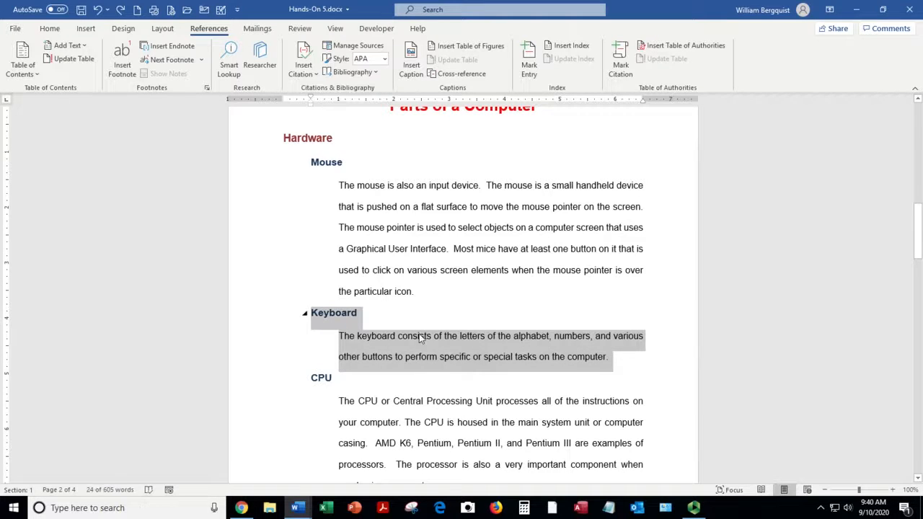
left_click(386, 293)
scroll(418, 279, "down", 3)
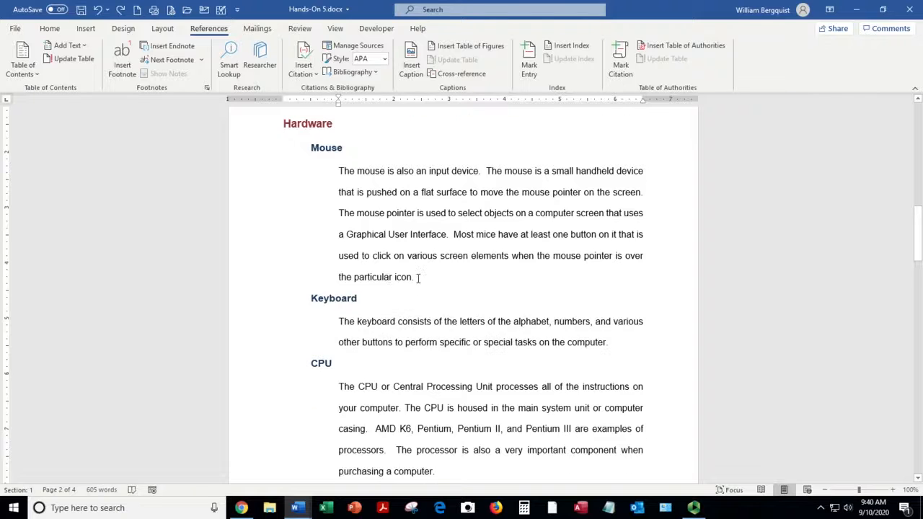
scroll(419, 278, "down", 1)
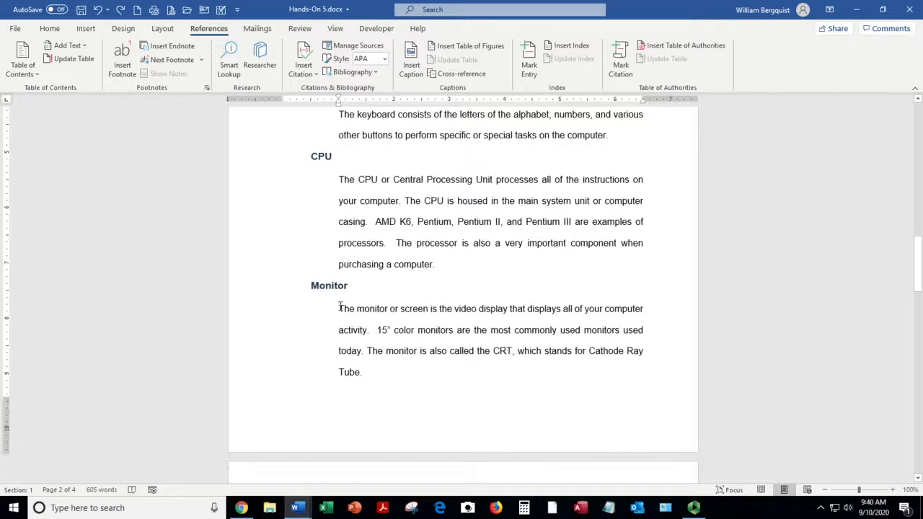
Try moving the "Monitor" paragraph without its heading above the "CPU" heading, and undo the move.
left_click_drag(341, 306, 392, 375)
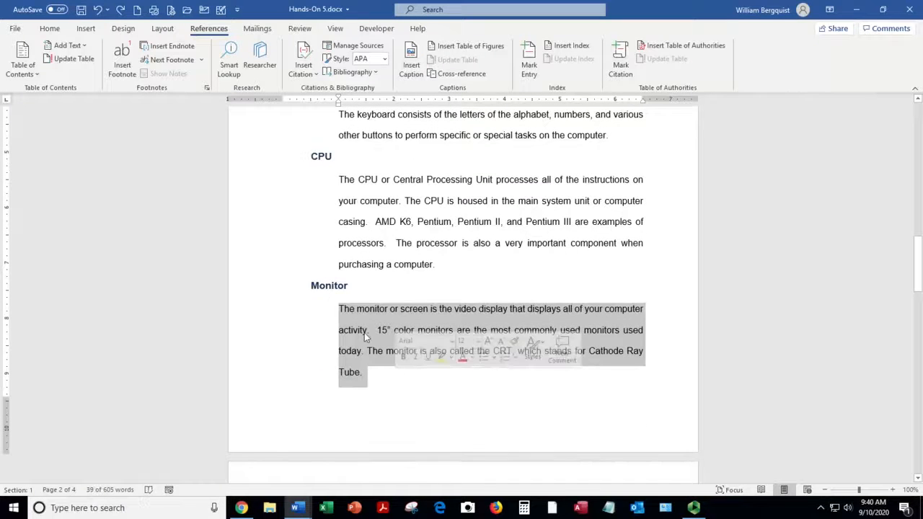
left_click_drag(364, 333, 319, 171)
left_click(410, 214)
scroll(446, 249, "up", 2)
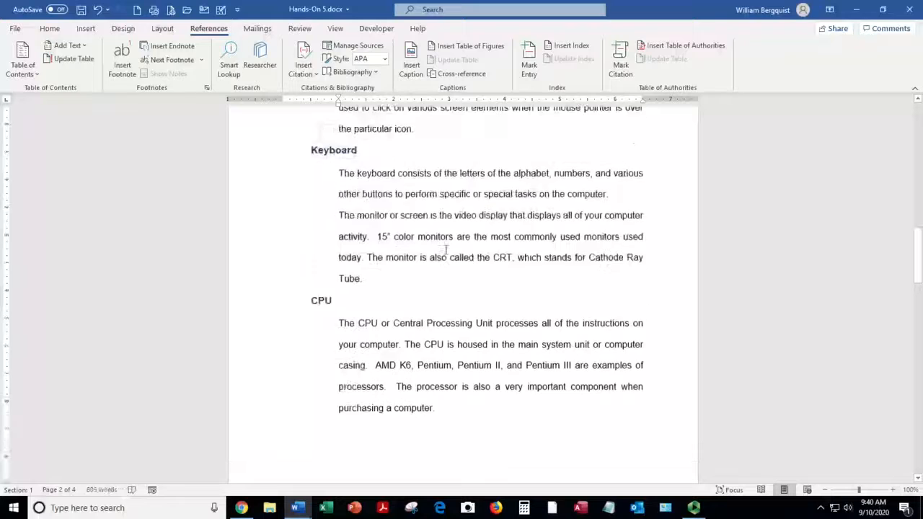
scroll(446, 250, "up", 5)
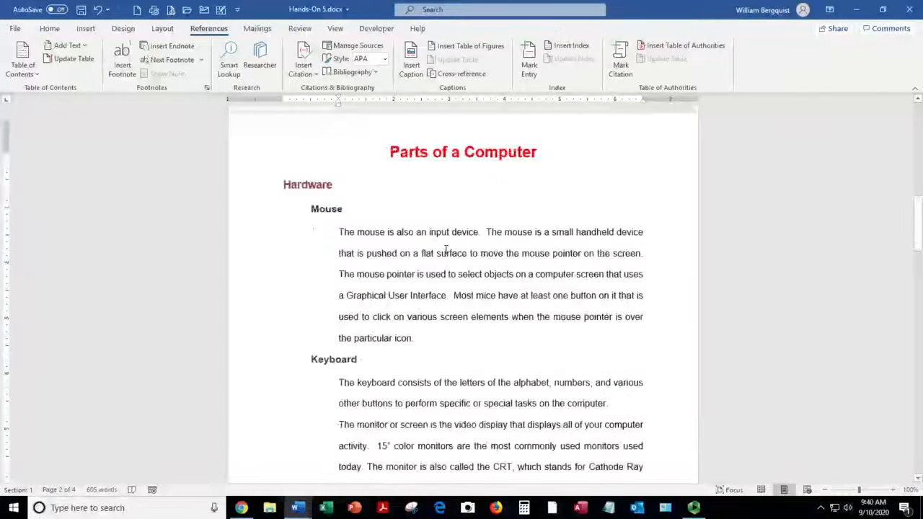
scroll(446, 249, "down", 5)
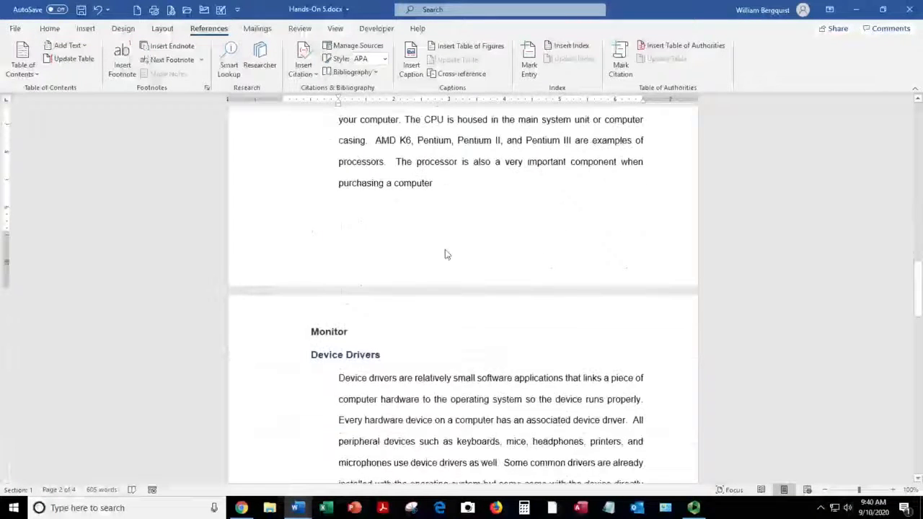
left_click(97, 10)
scroll(462, 245, "up", 3)
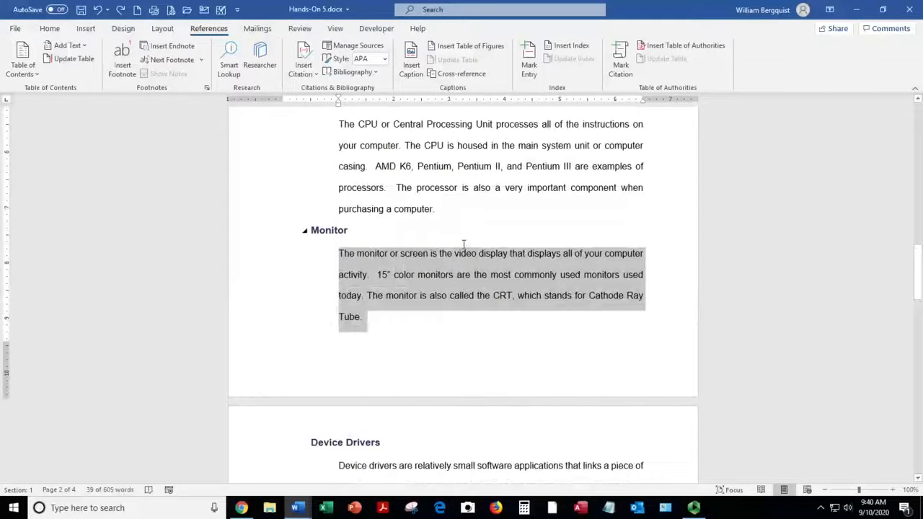
scroll(464, 244, "up", 3)
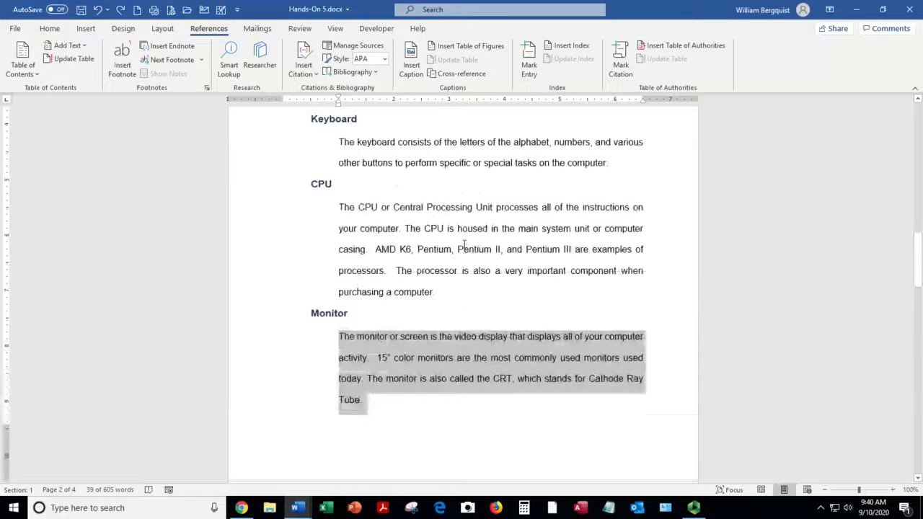
Move the "Monitor" heading together with its paragraph directly above the "CPU" heading in the Hardware section.
left_click(439, 358)
left_click_drag(312, 312, 395, 395)
left_click_drag(374, 364, 306, 196)
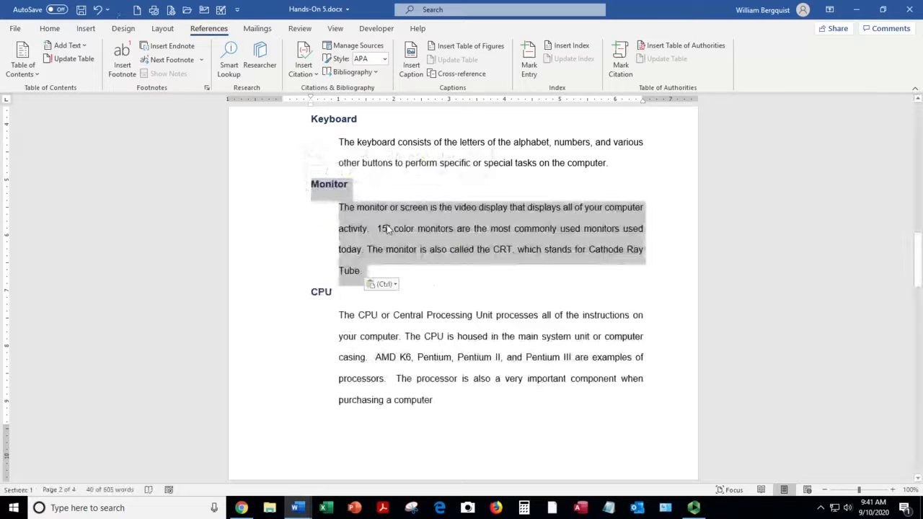
left_click(506, 276)
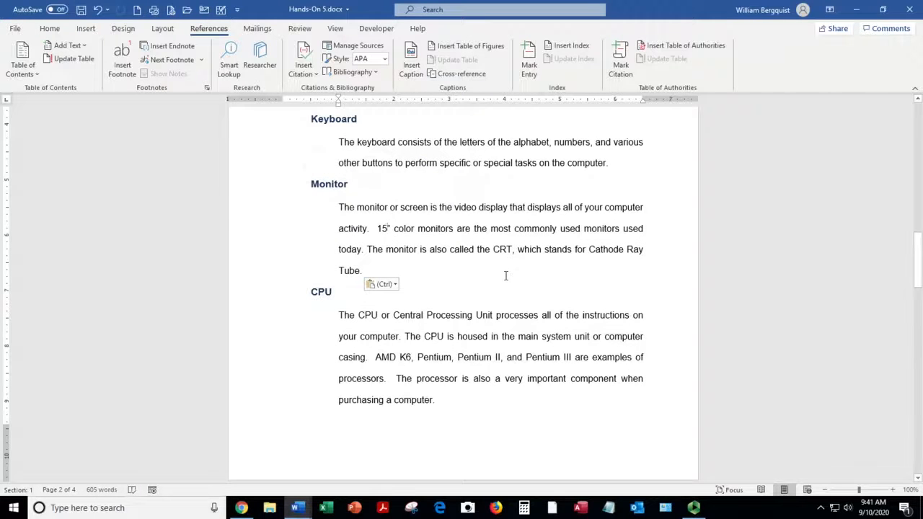
Add the line "Utility Software" at the end of the document, below the Network Software paragraph.
scroll(506, 276, "down", 2)
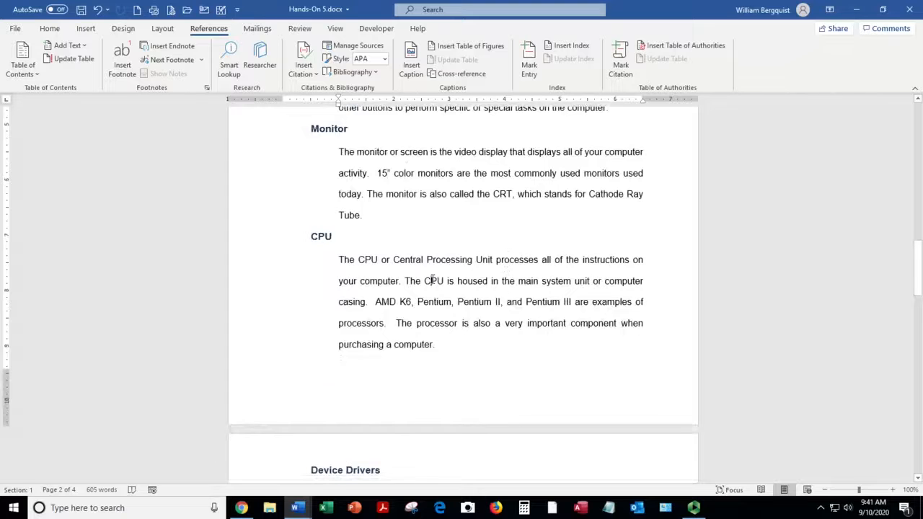
scroll(433, 278, "up", 5)
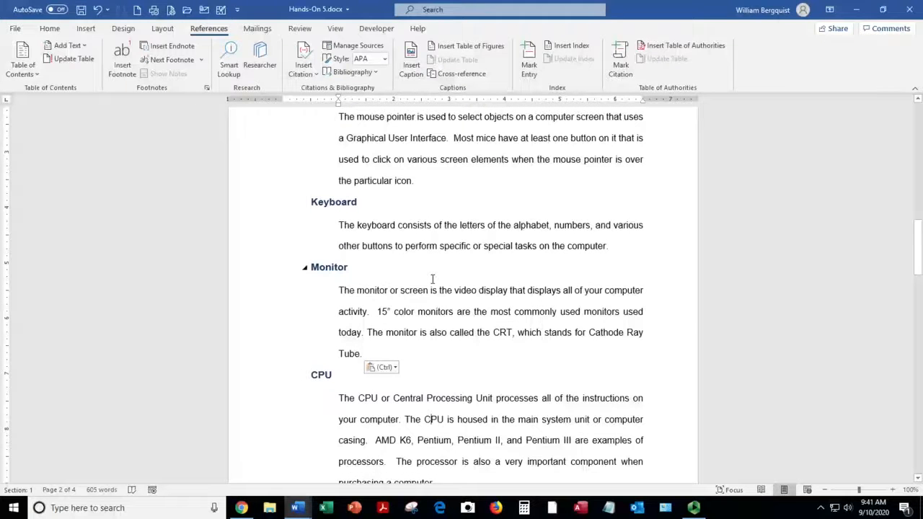
scroll(433, 279, "down", 7)
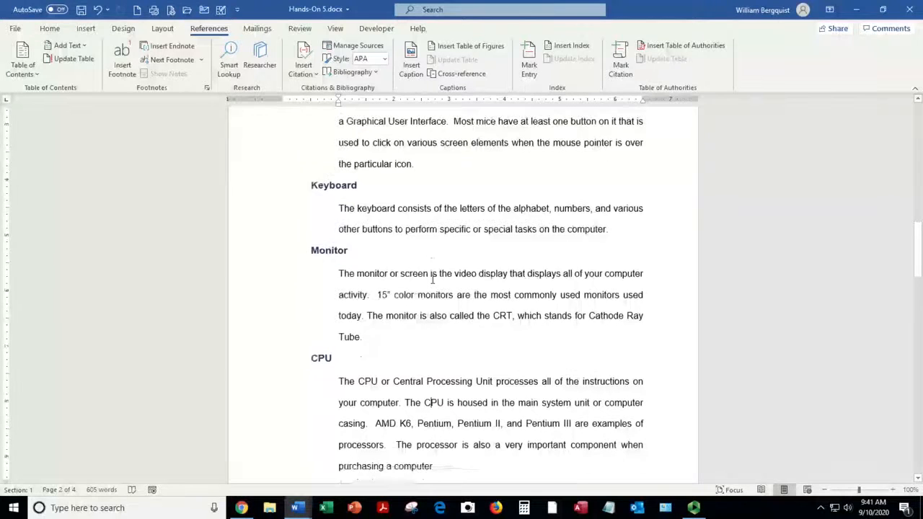
scroll(433, 285, "down", 8)
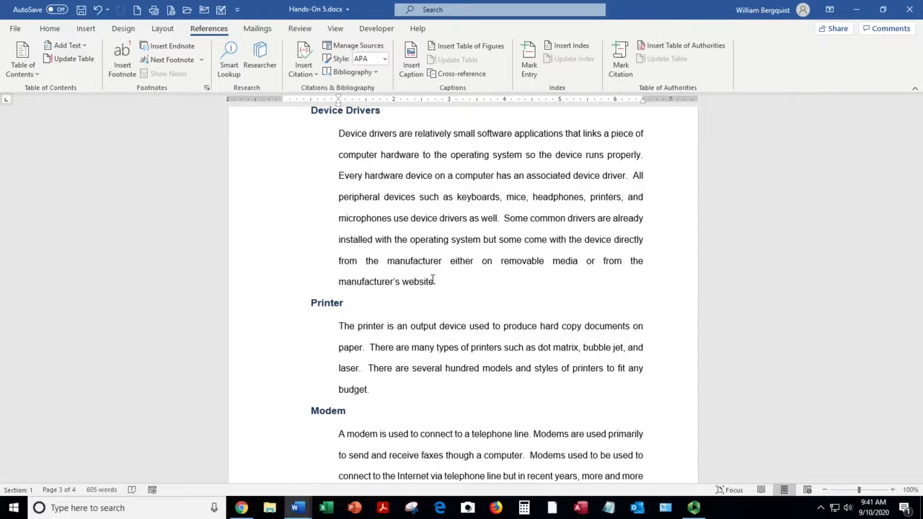
key("ctrl+End")
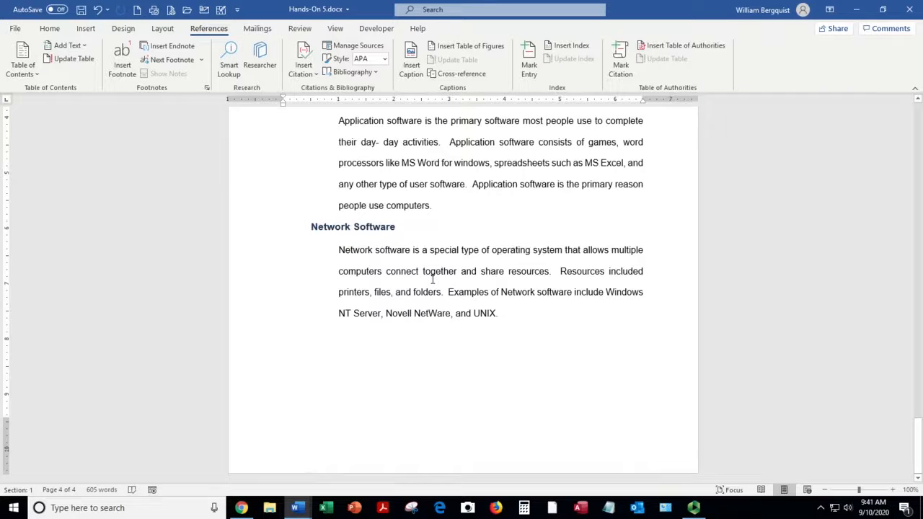
type("Utilit")
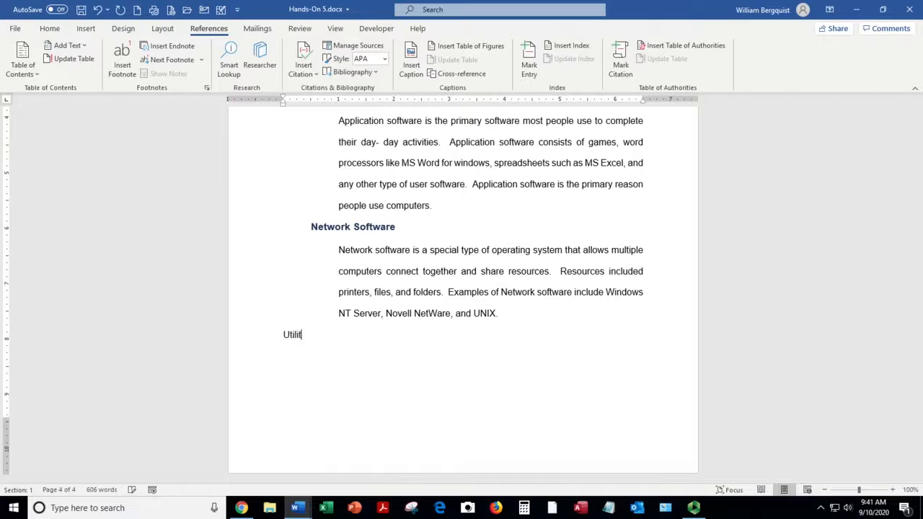
type("y Software")
Apply the Heading 1 style to "Utility Software" and start a new empty line beneath it.
triple_click(303, 334)
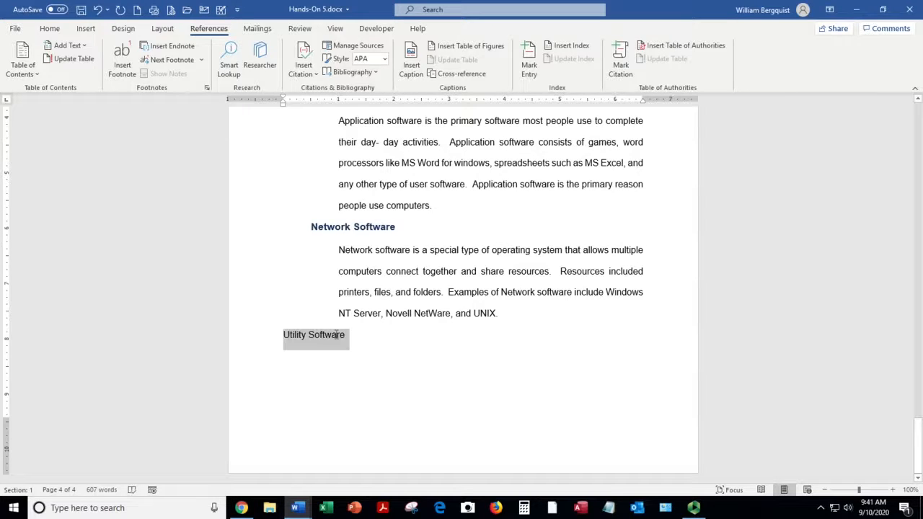
left_click(52, 31)
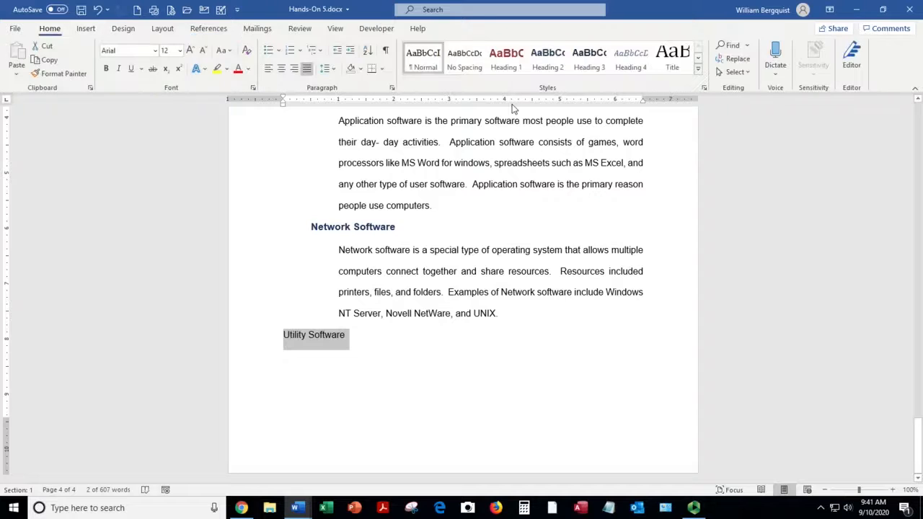
left_click(504, 59)
left_click(306, 369)
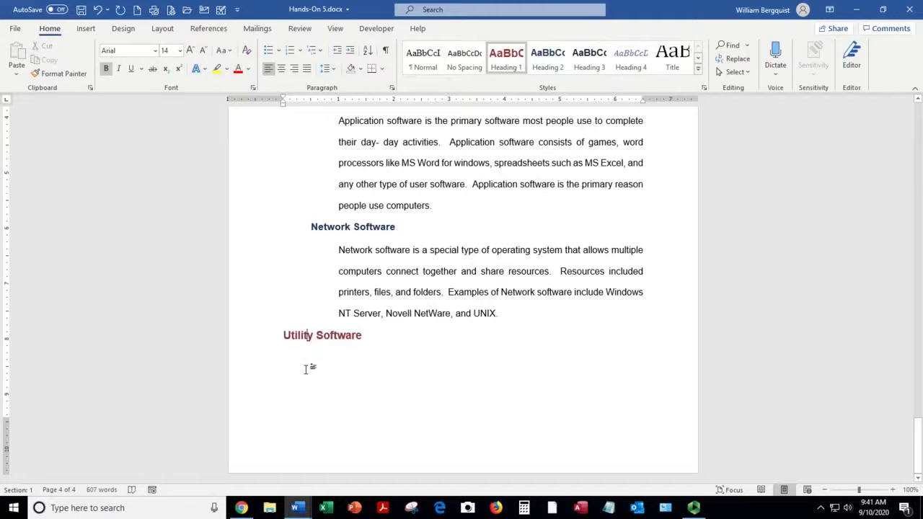
key("Return")
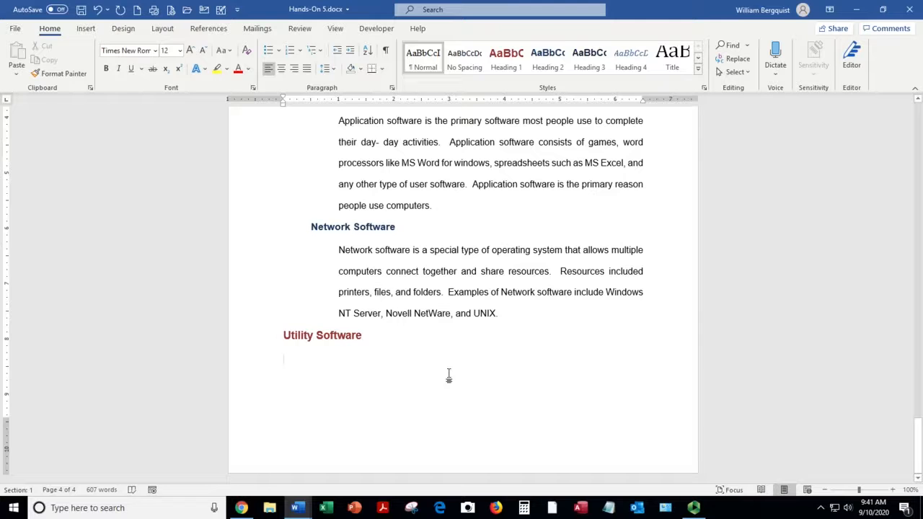
Cut the "Device Drivers" heading and its paragraph from the Hardware section and paste them beneath the "Utility Software" heading.
scroll(450, 375, "up", 5)
scroll(450, 374, "up", 10)
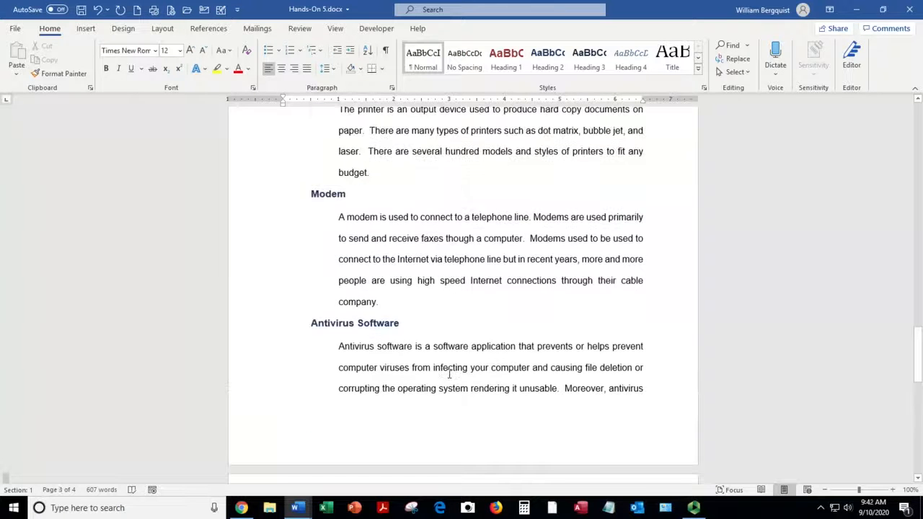
scroll(449, 374, "up", 6)
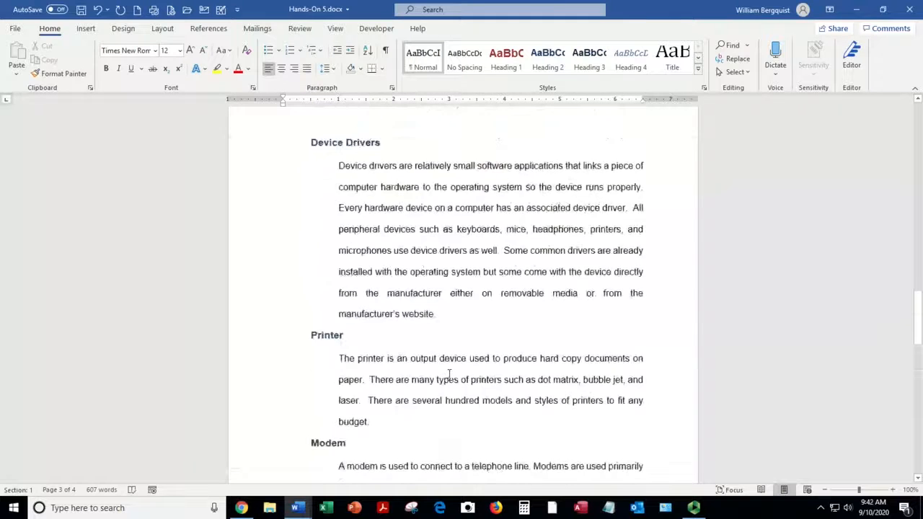
scroll(449, 374, "up", 2)
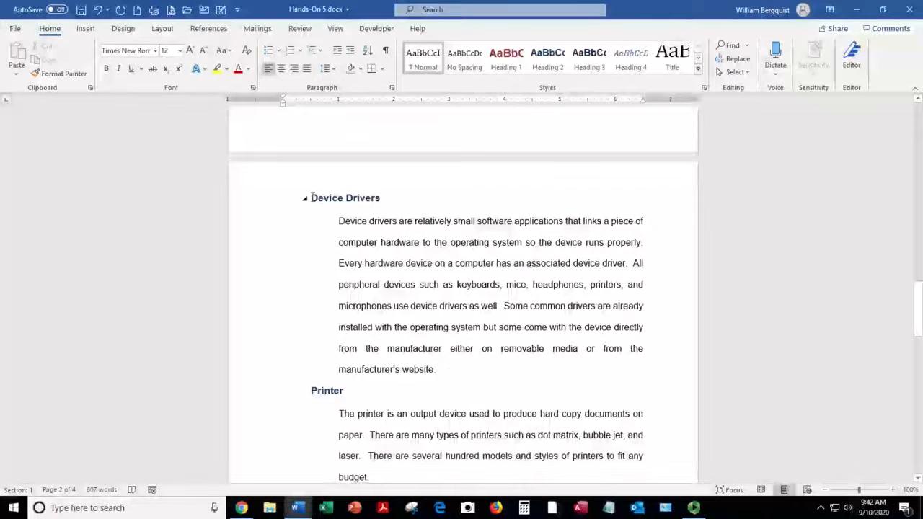
left_click_drag(311, 198, 469, 371)
key("ctrl+c")
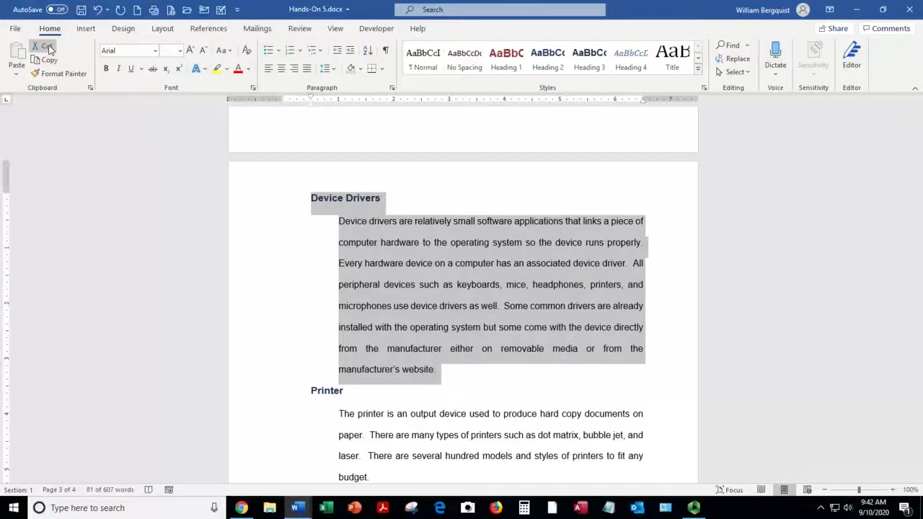
left_click(46, 46)
scroll(427, 289, "up", 3)
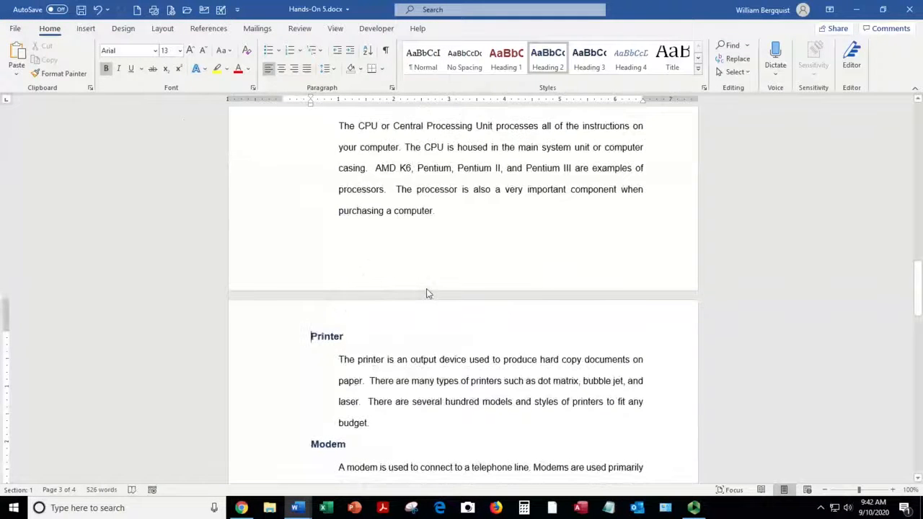
scroll(426, 292, "up", 2)
scroll(426, 290, "down", 8)
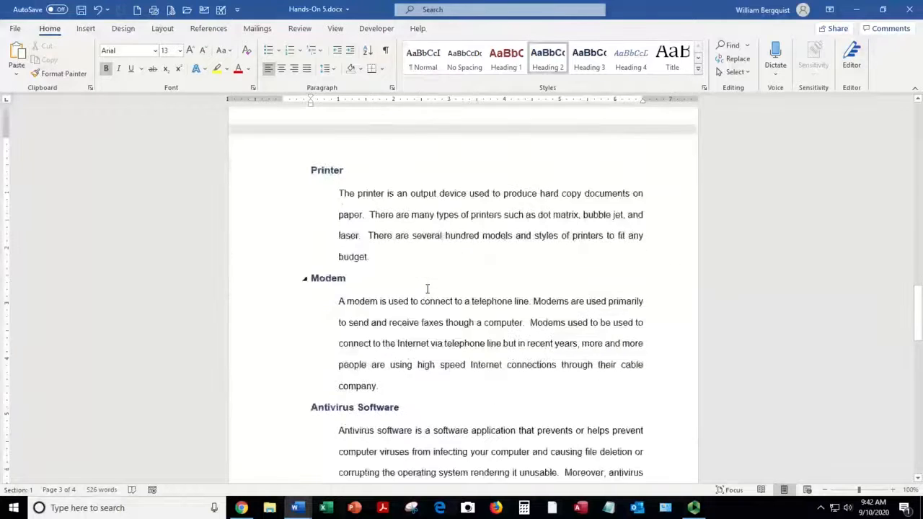
scroll(427, 290, "down", 7)
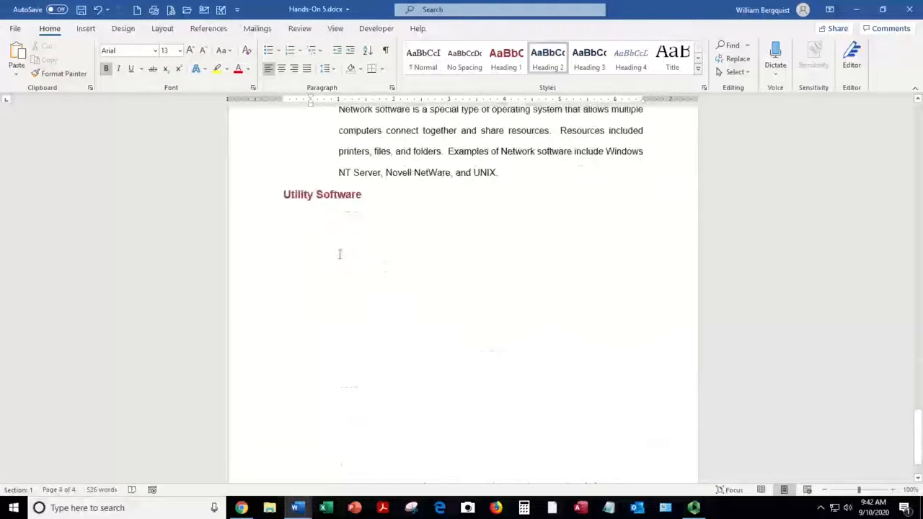
left_click(305, 225)
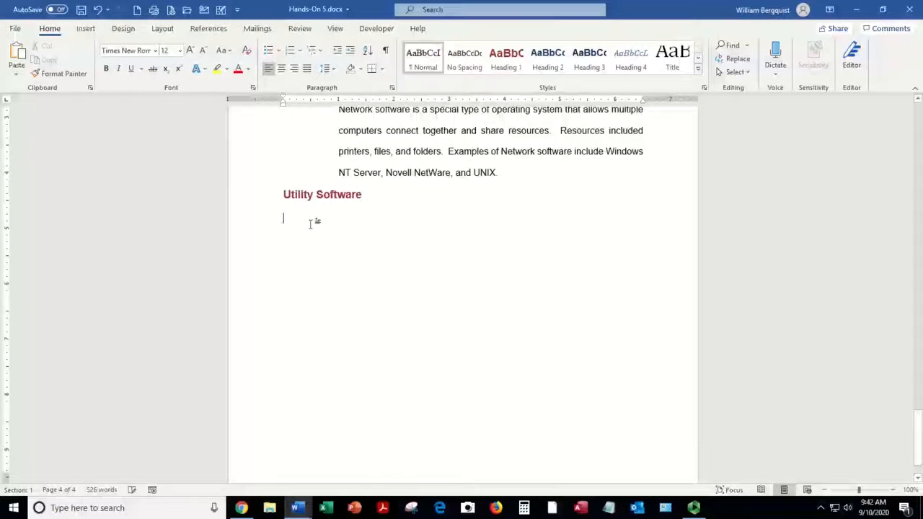
left_click(18, 52)
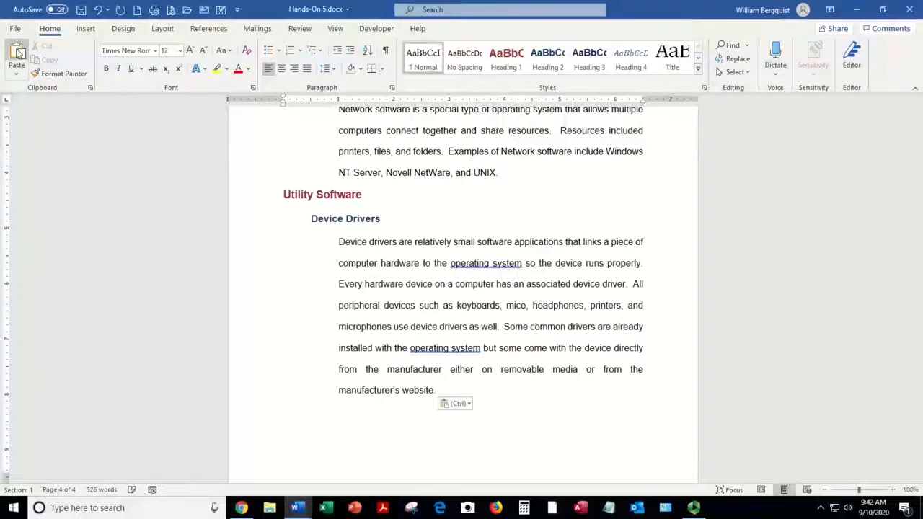
Ignore once both grammar suggestions on "operating system" in the Device Drivers paragraph.
left_click(408, 287)
right_click(482, 264)
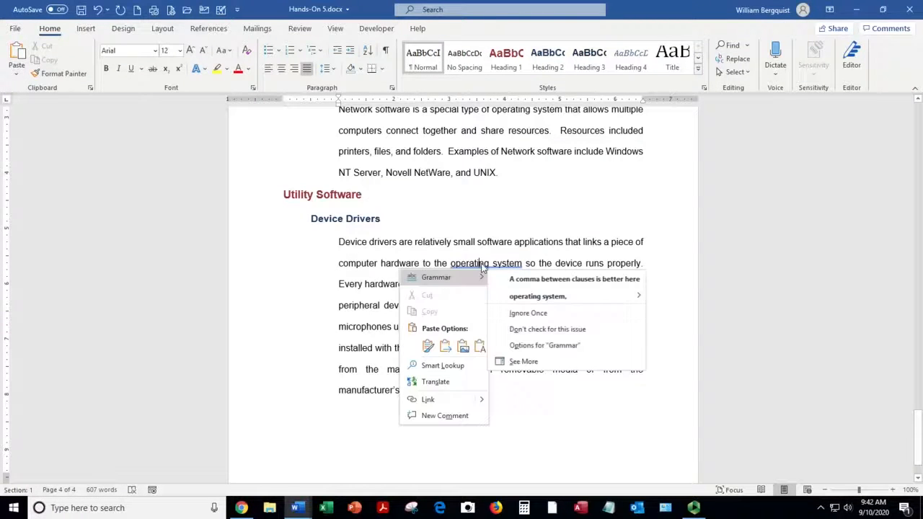
left_click(530, 311)
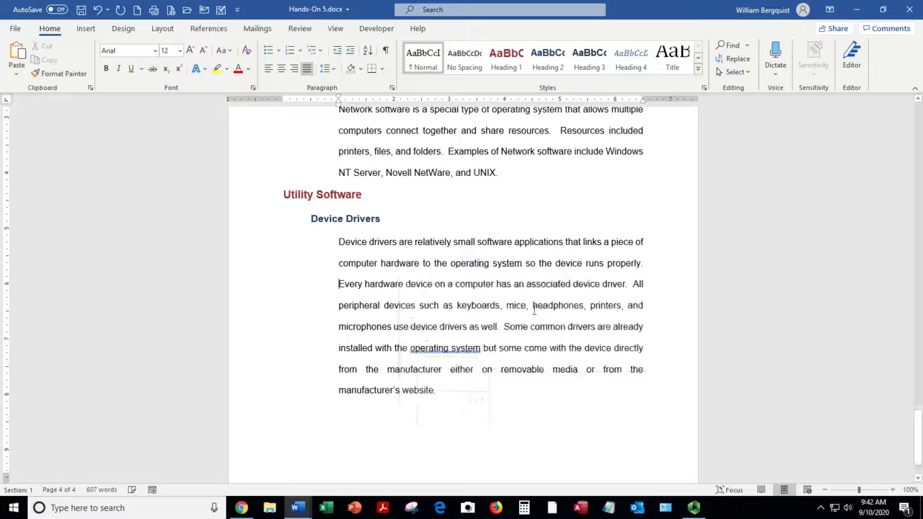
right_click(462, 348)
left_click(526, 231)
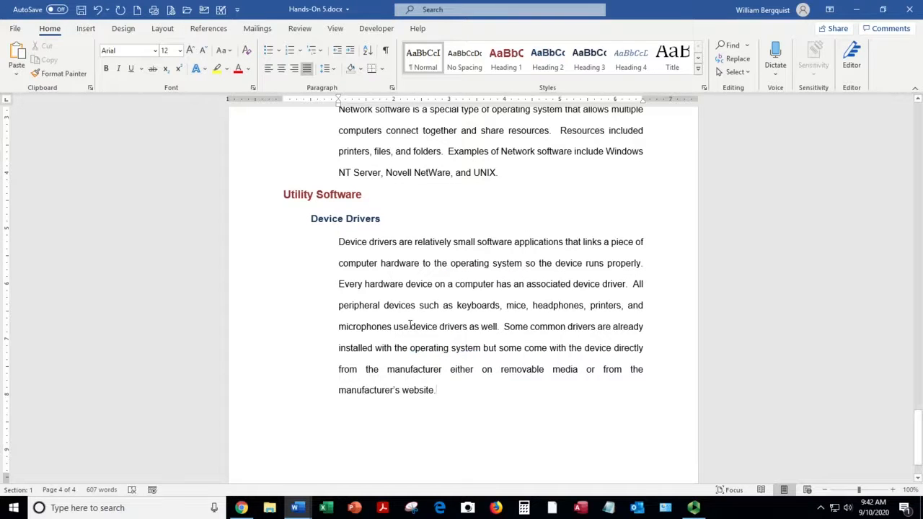
Cut the "Antivirus Software" heading and its paragraph from the Hardware section and paste them beneath the Device Drivers paragraph under "Utility Software".
scroll(410, 325, "up", 10)
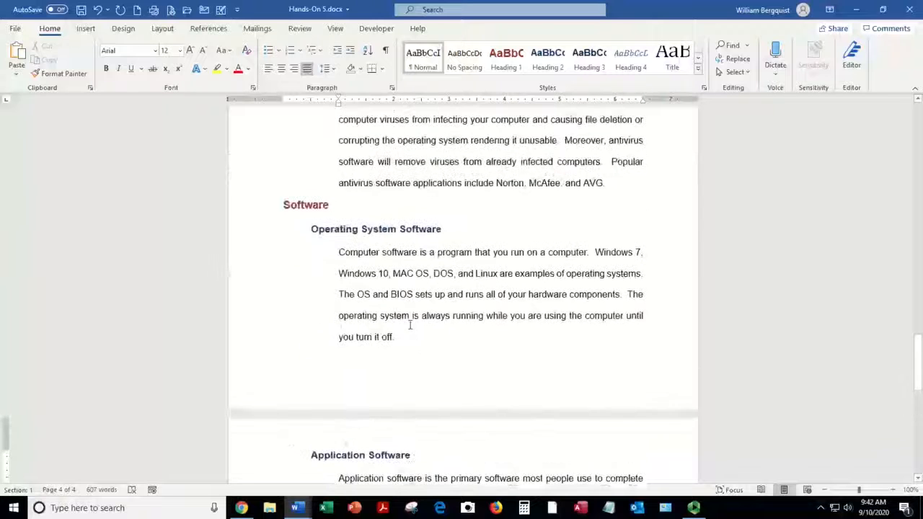
scroll(410, 325, "up", 5)
left_click_drag(307, 270, 635, 377)
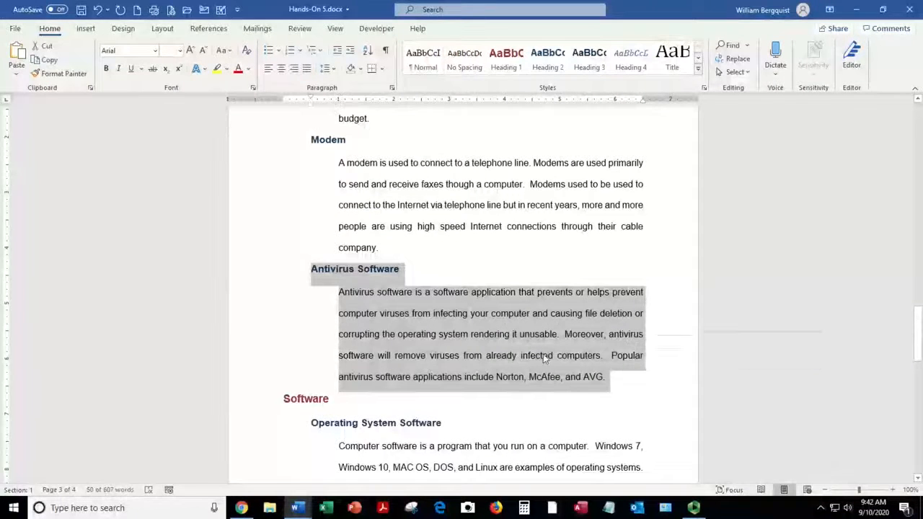
right_click(381, 300)
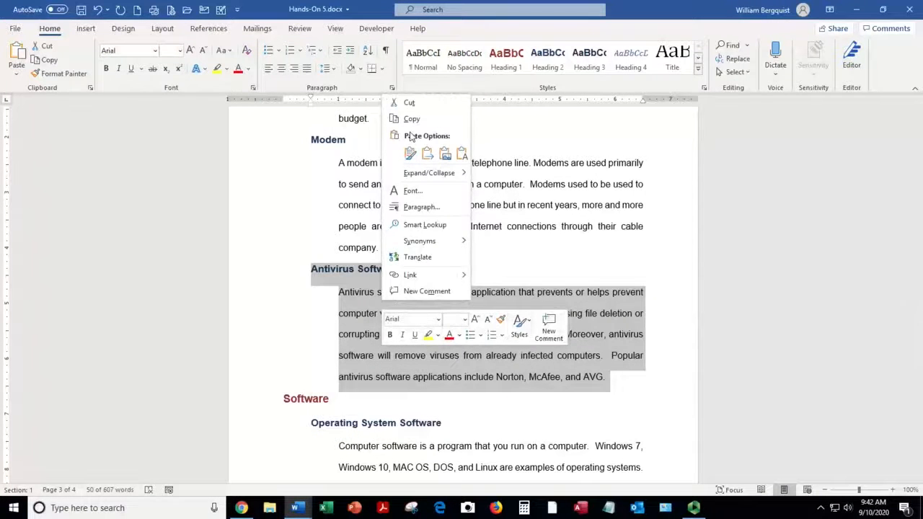
left_click(408, 103)
scroll(458, 326, "down", 3)
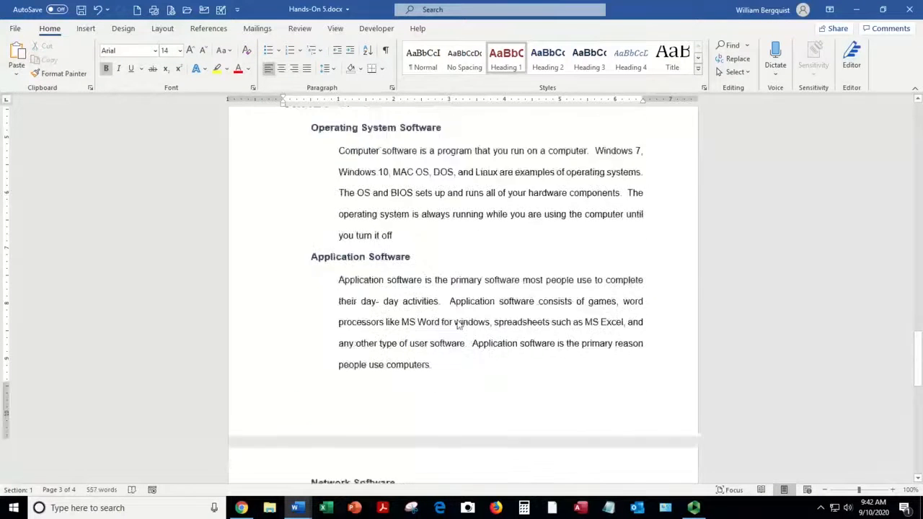
scroll(458, 326, "down", 7)
scroll(457, 320, "up", 1)
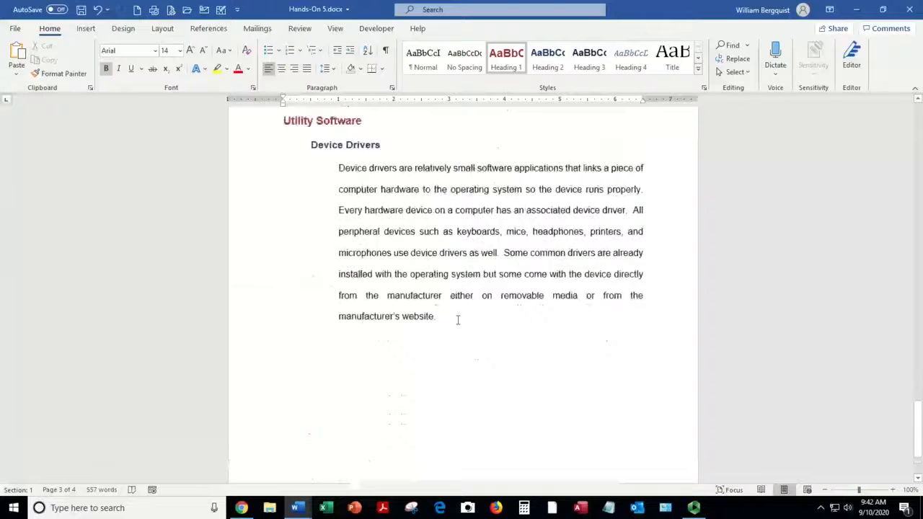
scroll(458, 320, "up", 1)
left_click(334, 364)
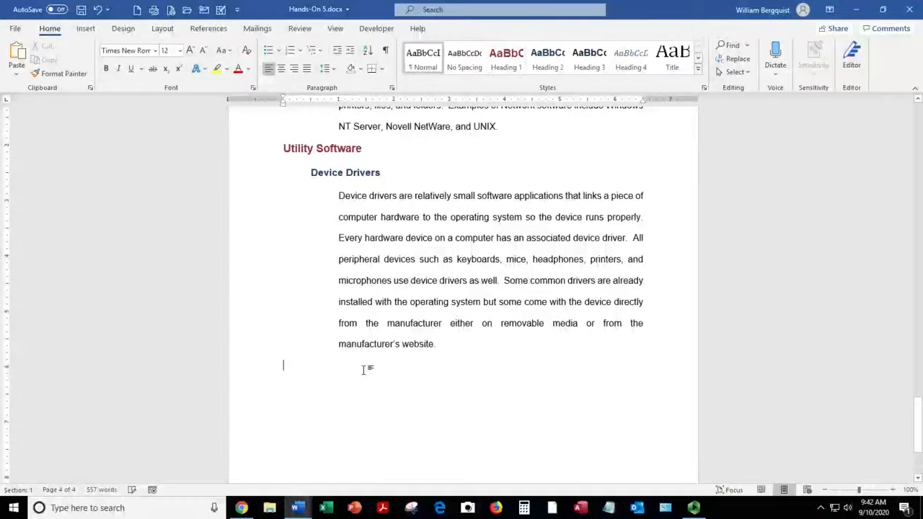
left_click(14, 54)
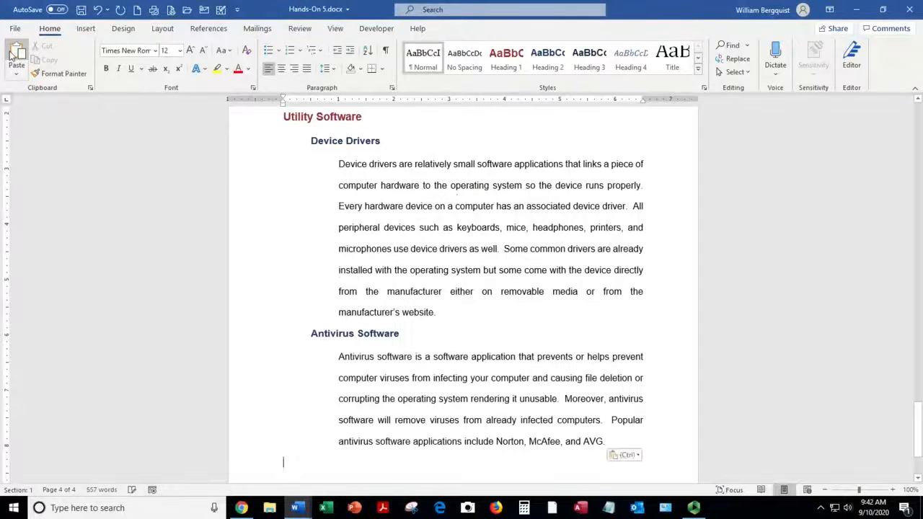
Review the order of the headings and paragraphs in the Hardware, Software and Utility Software sections.
left_click(460, 238)
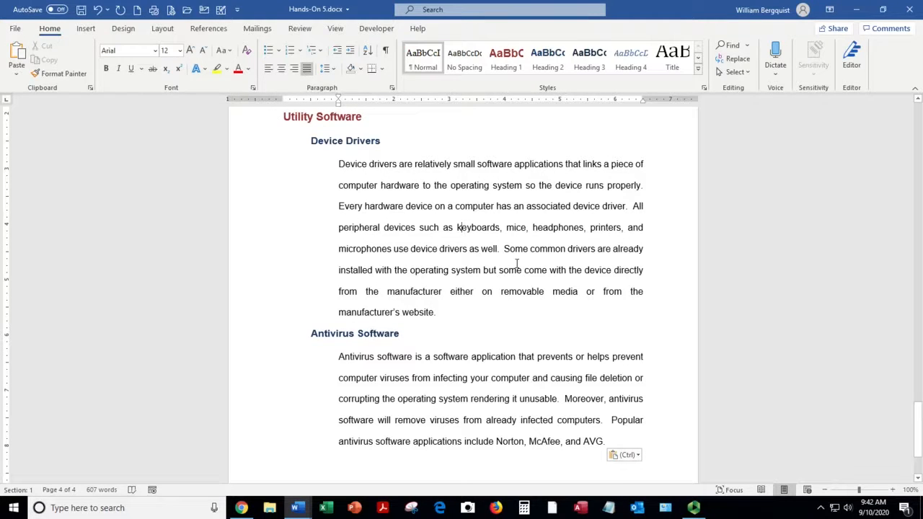
scroll(516, 264, "up", 10)
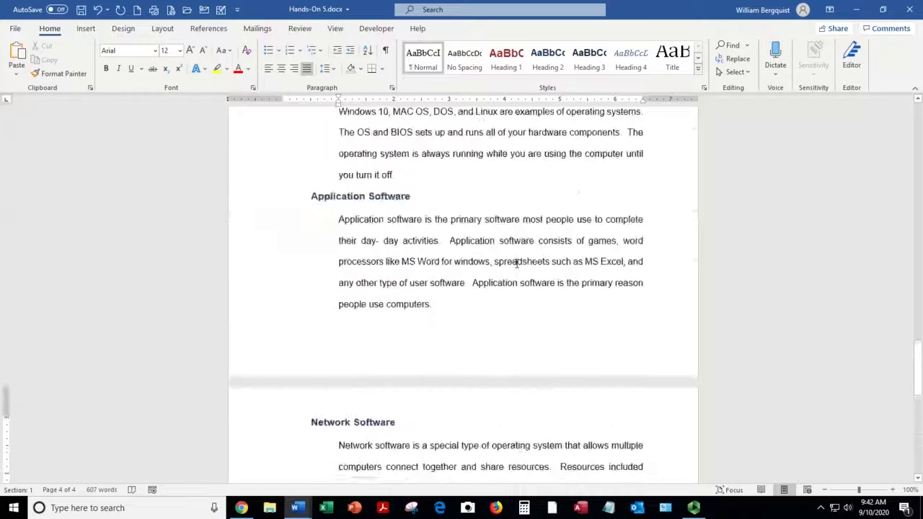
scroll(516, 263, "up", 8)
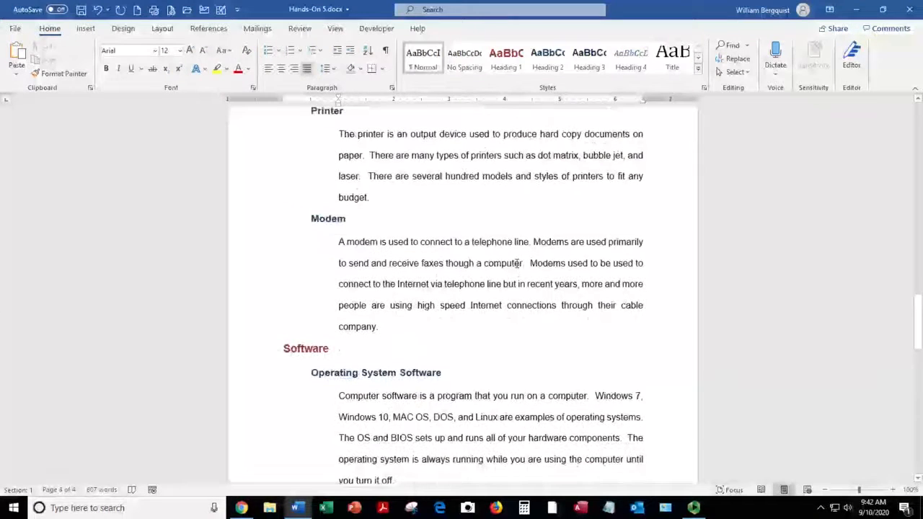
scroll(517, 263, "down", 16)
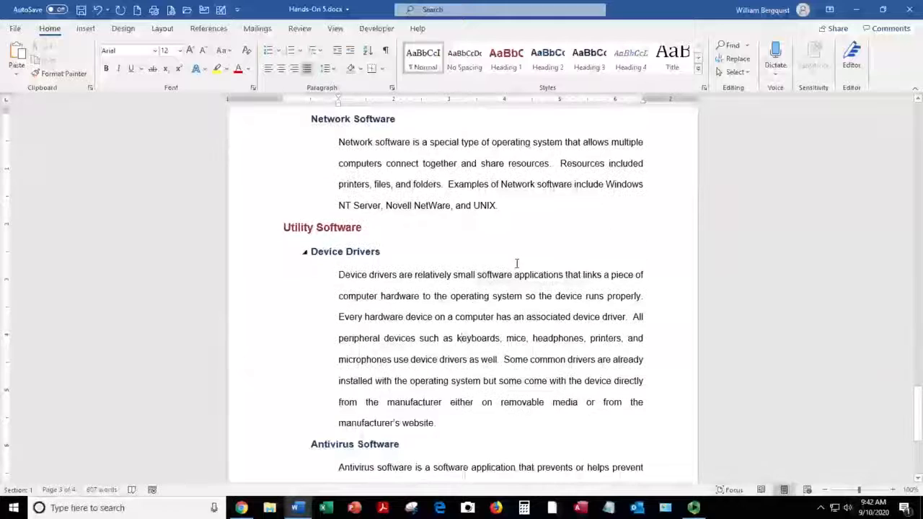
scroll(517, 263, "down", 6)
scroll(516, 263, "up", 4)
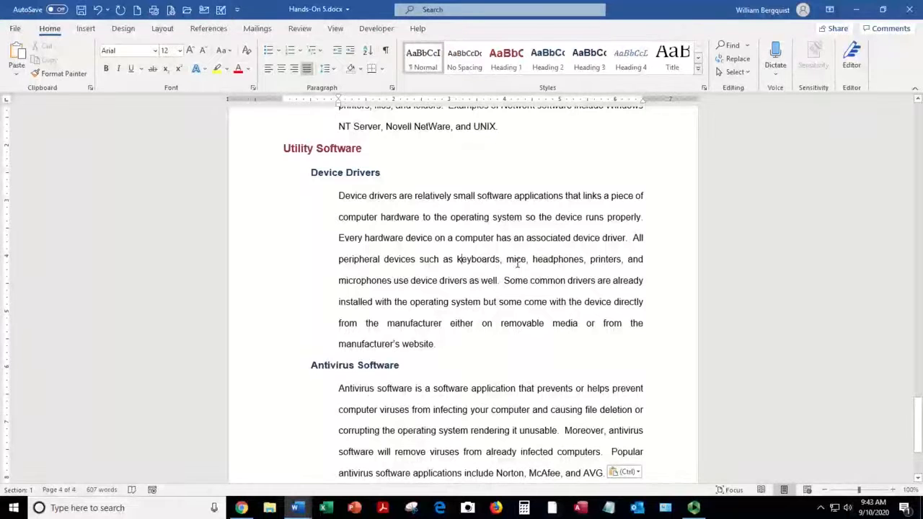
scroll(446, 278, "down", 5)
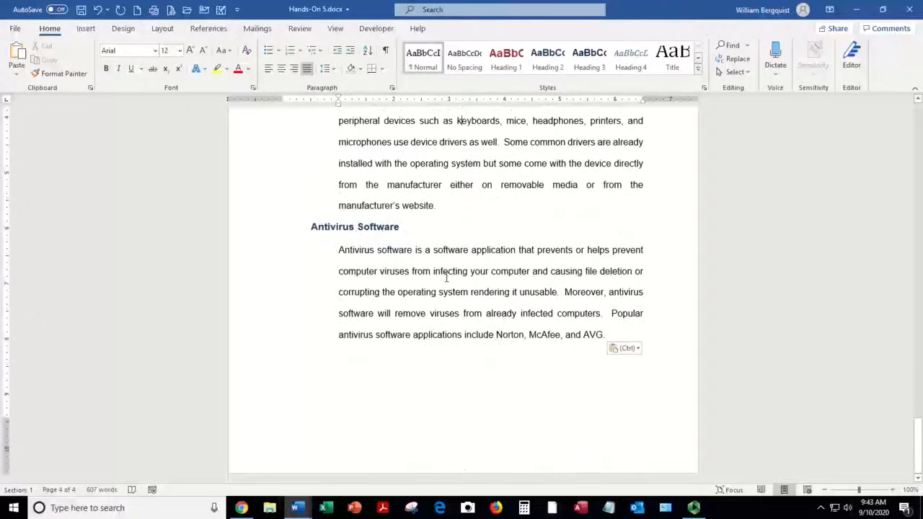
scroll(446, 279, "up", 4)
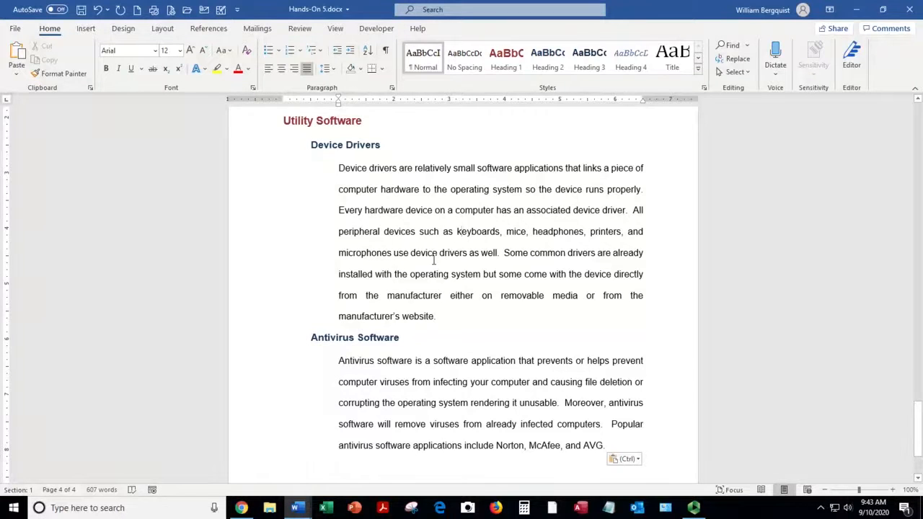
scroll(434, 261, "up", 20)
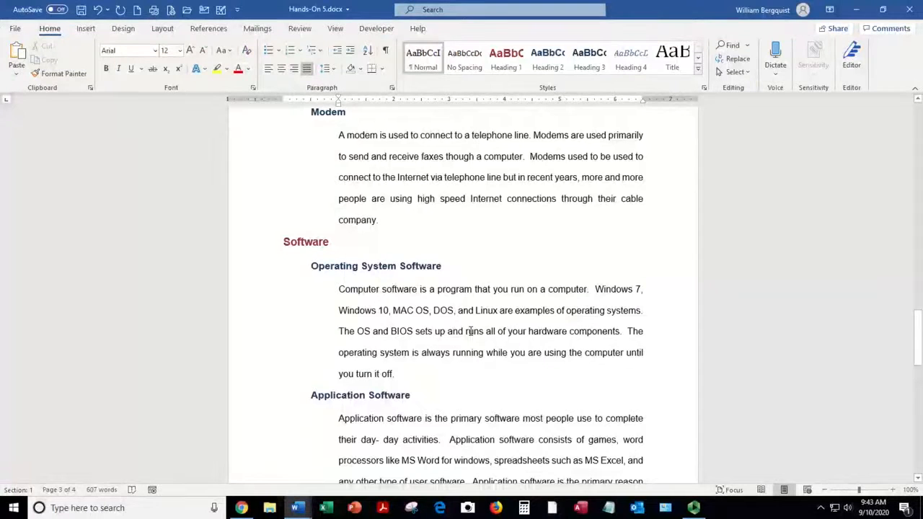
scroll(470, 332, "up", 15)
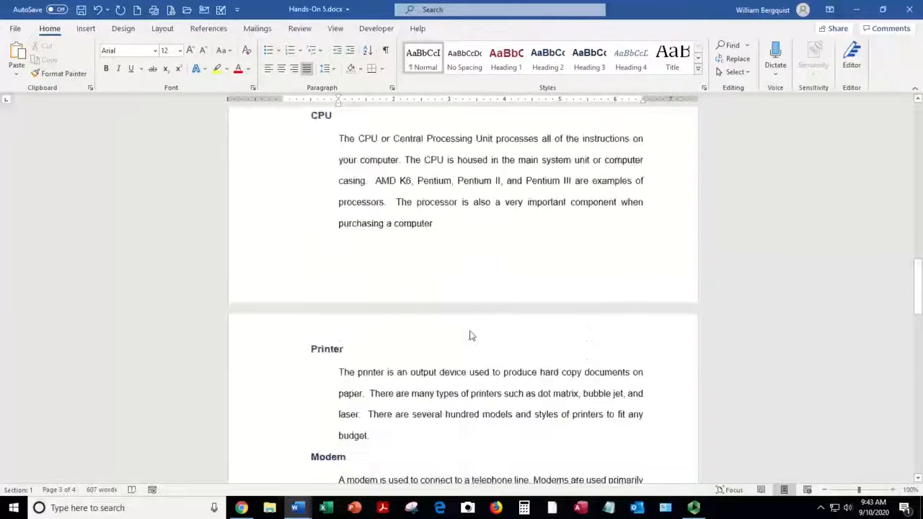
Update the entire table of contents on the first page to match the reordered headings.
scroll(470, 334, "up", 12)
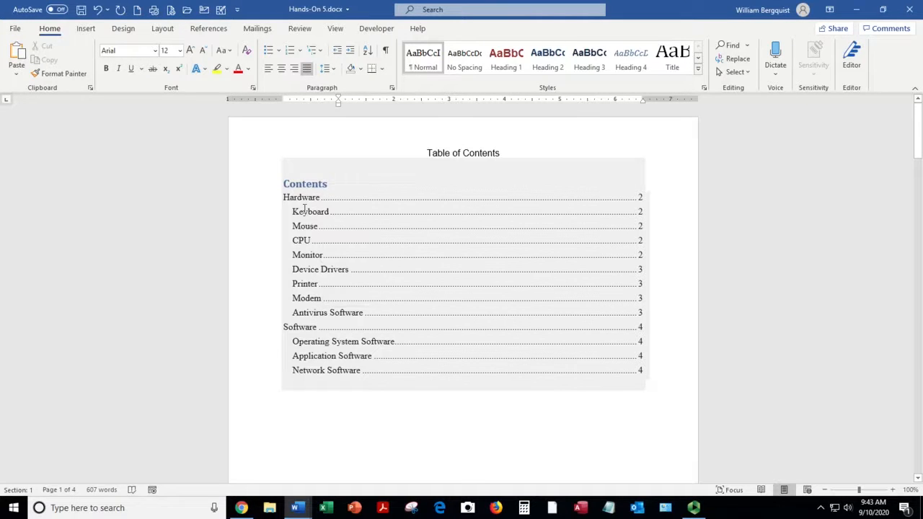
left_click(390, 243)
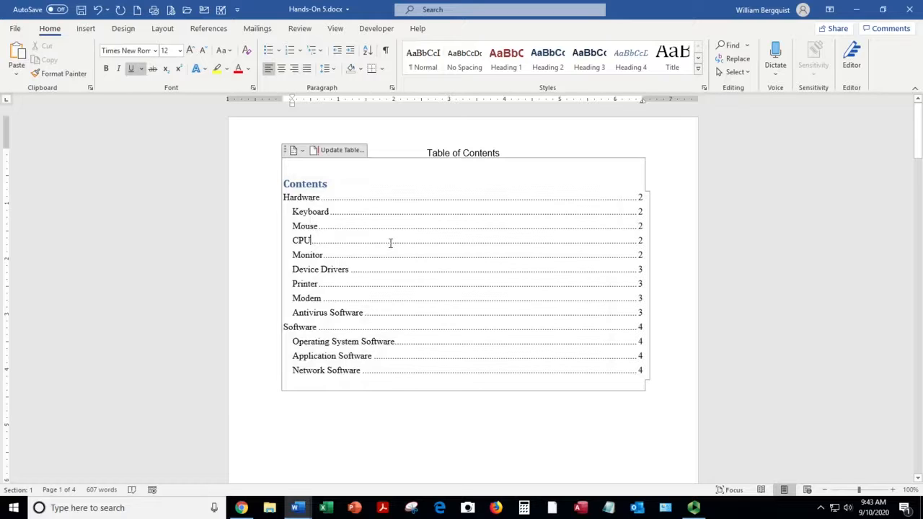
right_click(390, 243)
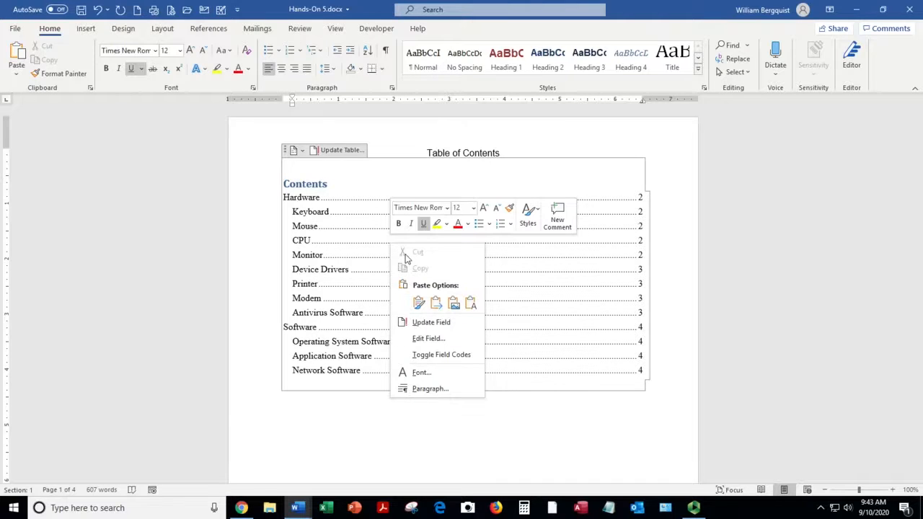
left_click(431, 327)
left_click(415, 254)
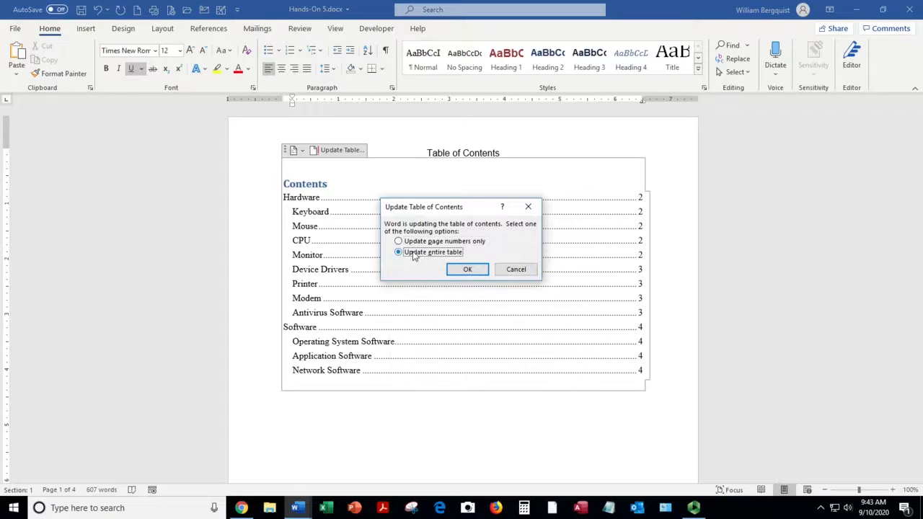
left_click(468, 270)
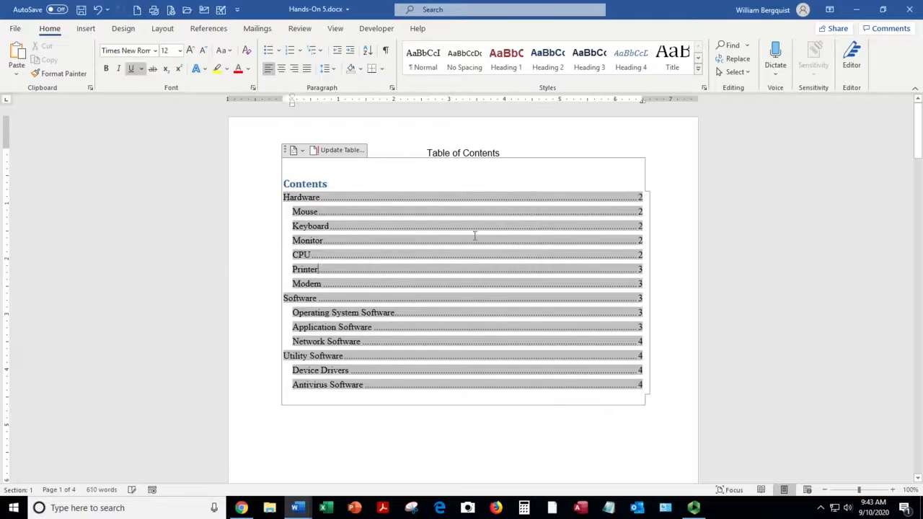
Check the updated table of contents, follow its Device Drivers link to that section, and return to the first page.
left_click(477, 156)
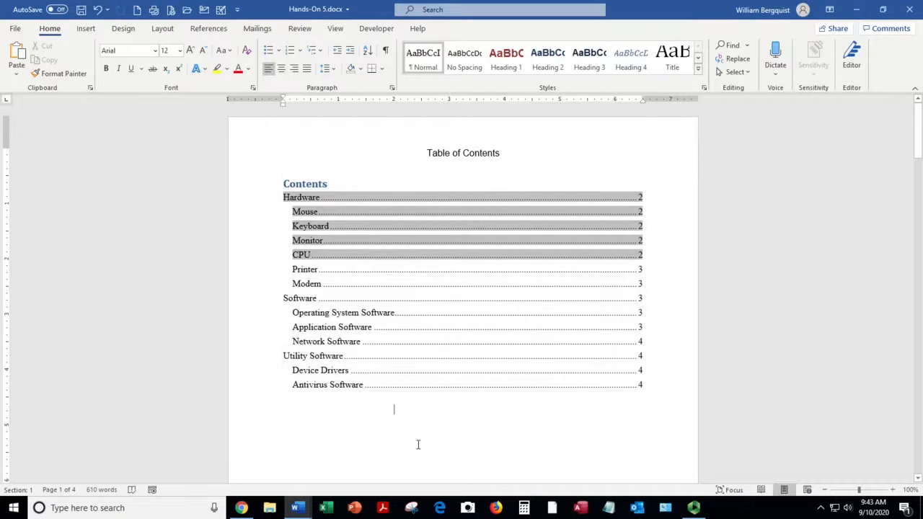
left_click(836, 301)
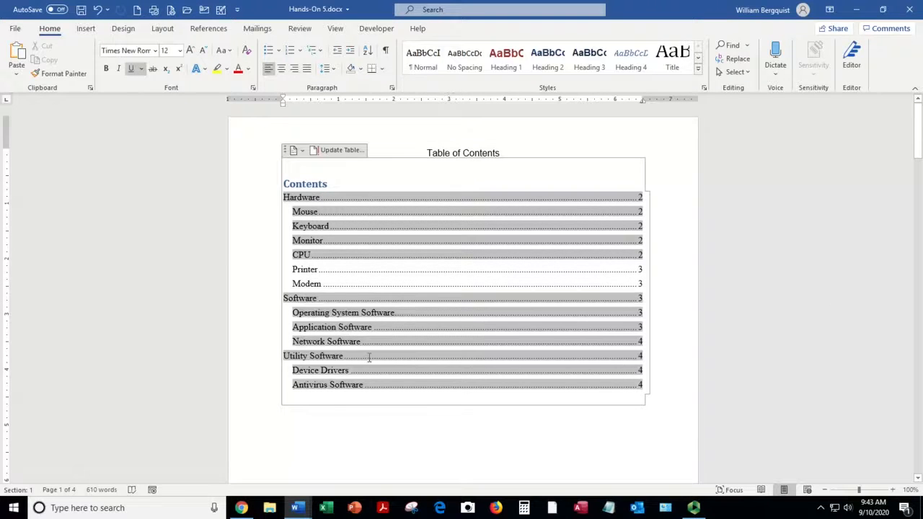
scroll(435, 346, "down", 10)
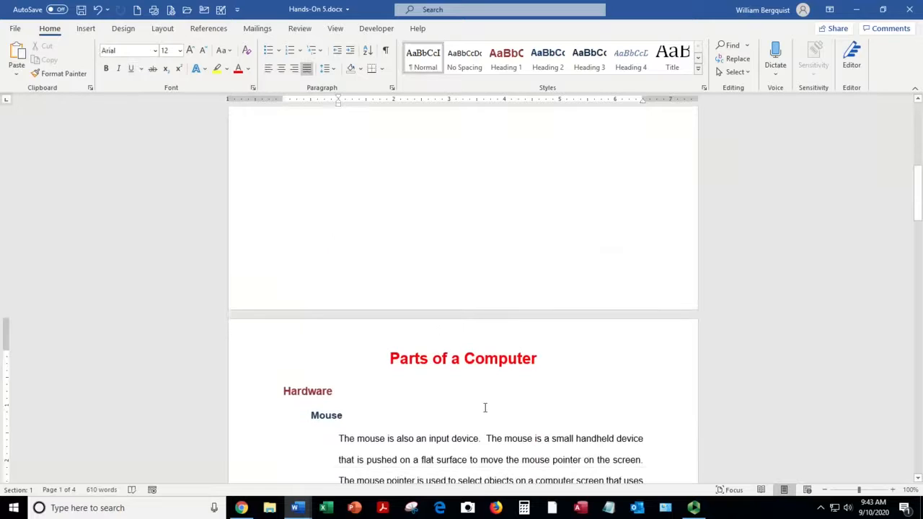
scroll(504, 368, "up", 10)
left_click(452, 310)
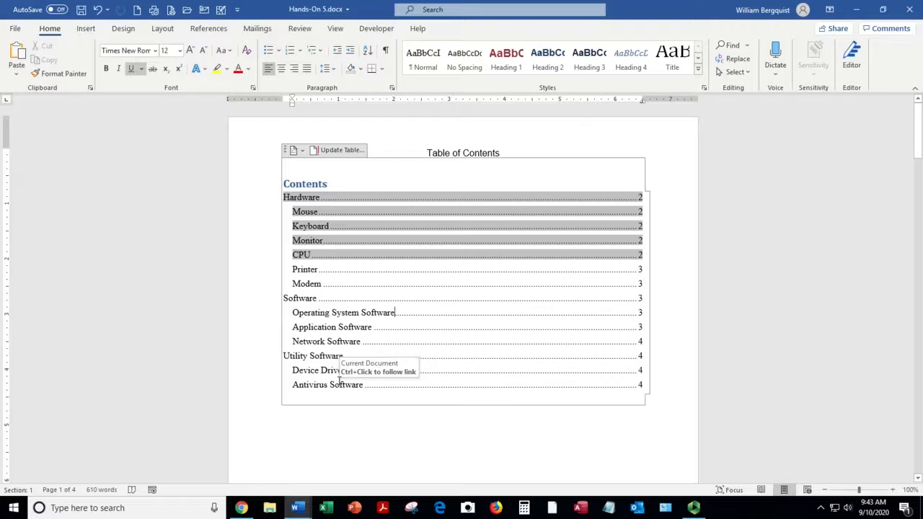
left_click(411, 304)
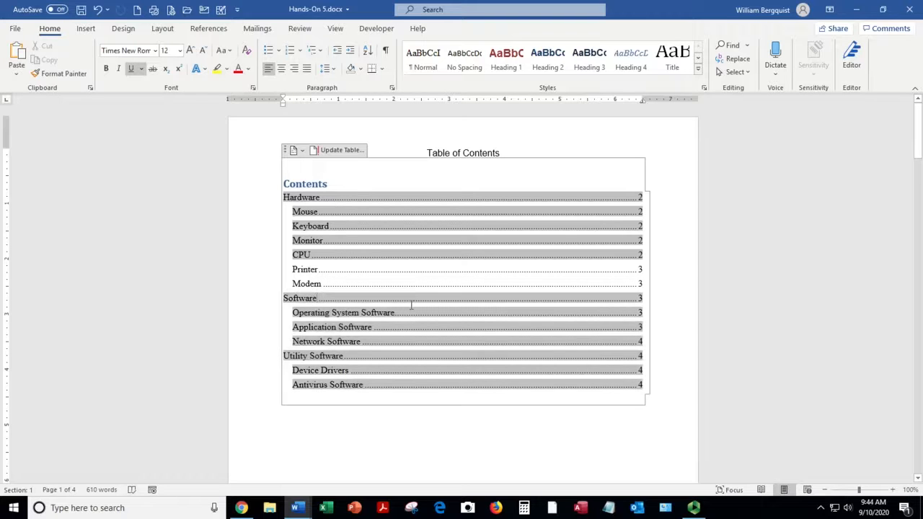
left_click(325, 371, "ctrl")
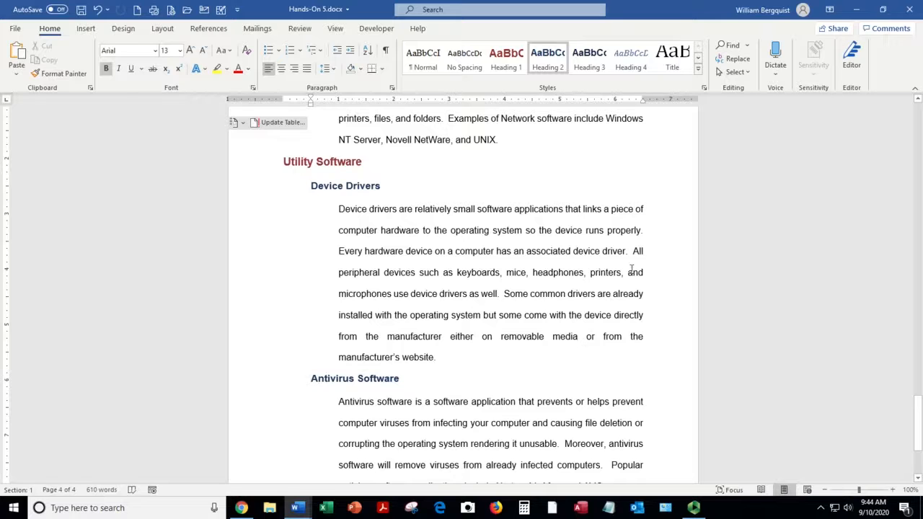
left_click_drag(918, 420, 916, 122)
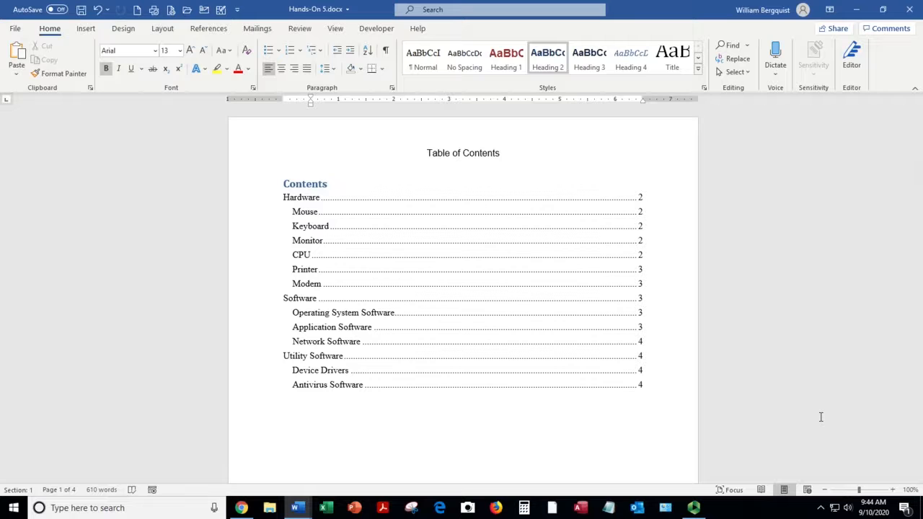
Update the entire table of contents once more and save the document.
right_click(382, 251)
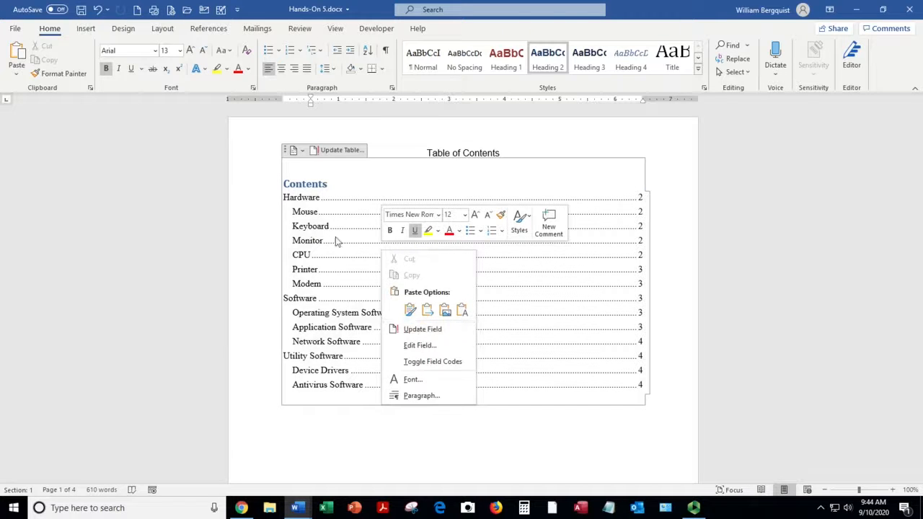
left_click(330, 255)
left_click(336, 152)
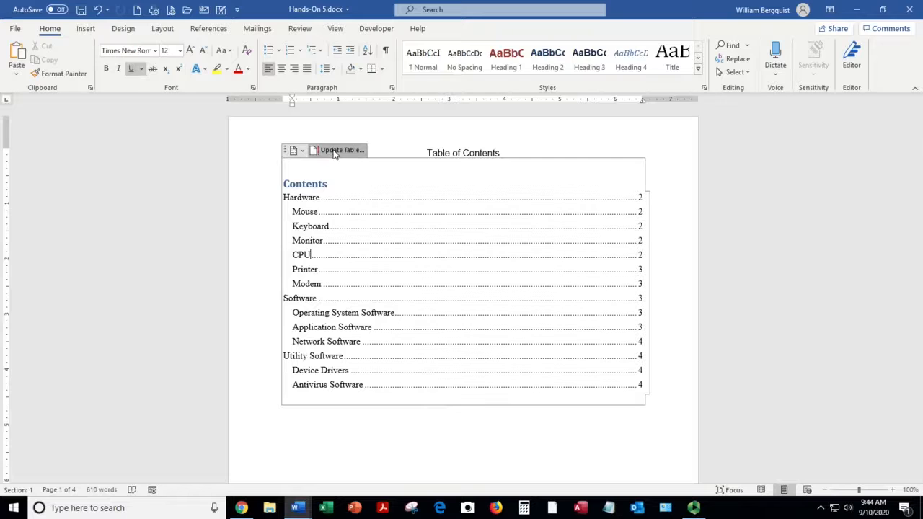
left_click(426, 252)
key("Return")
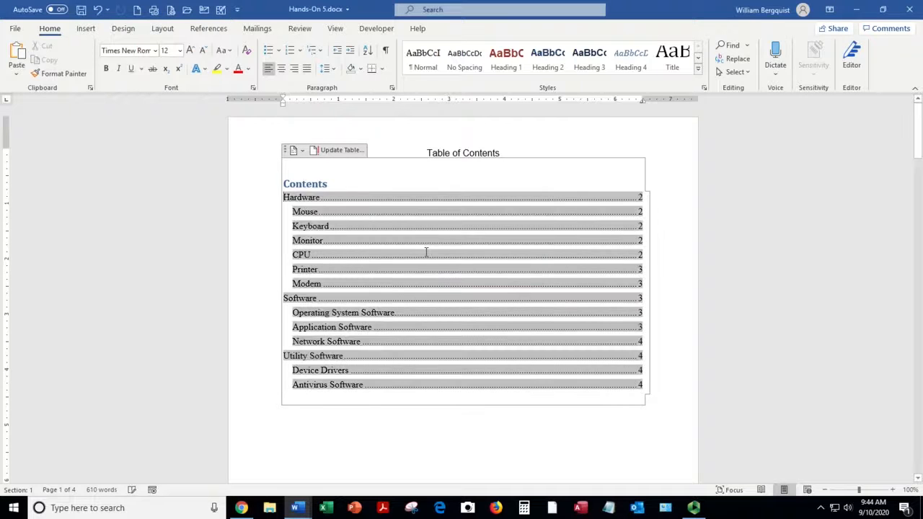
left_click(443, 277)
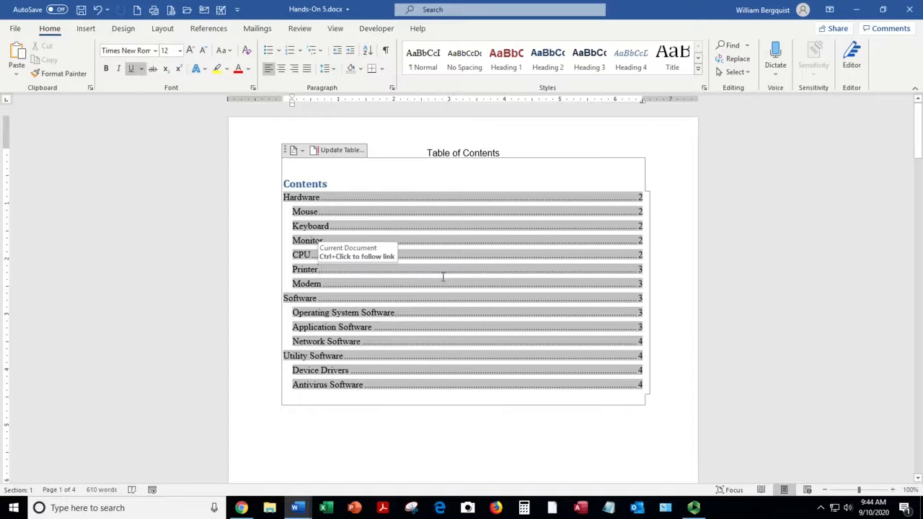
left_click(80, 10)
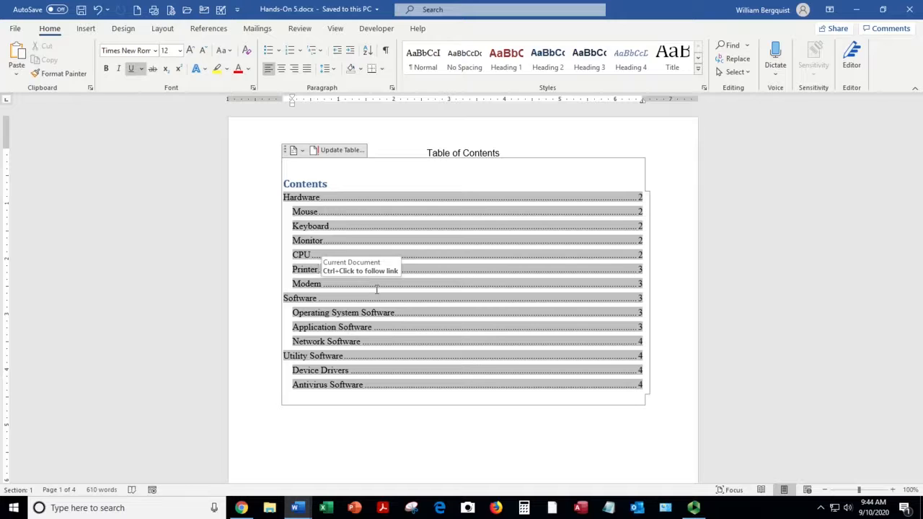
Insert the built-in Filigree cover page.
left_click(83, 30)
left_click(43, 47)
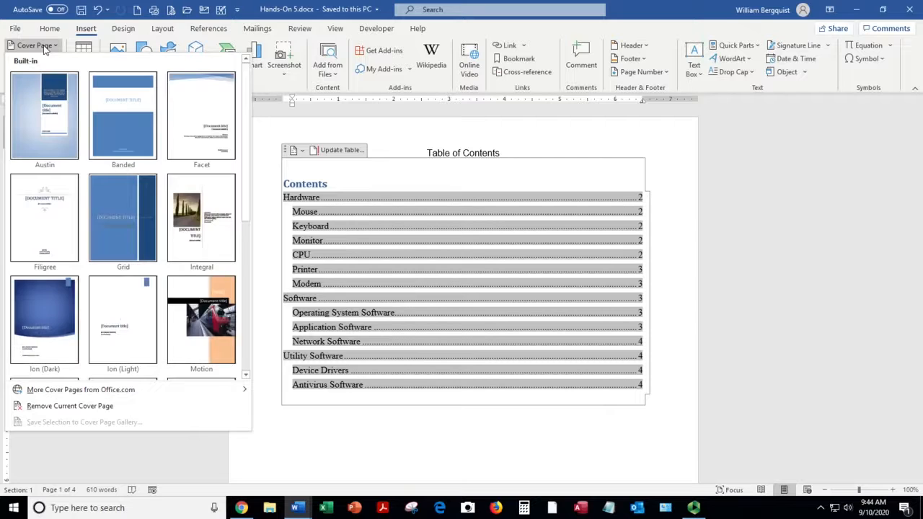
left_click(43, 242)
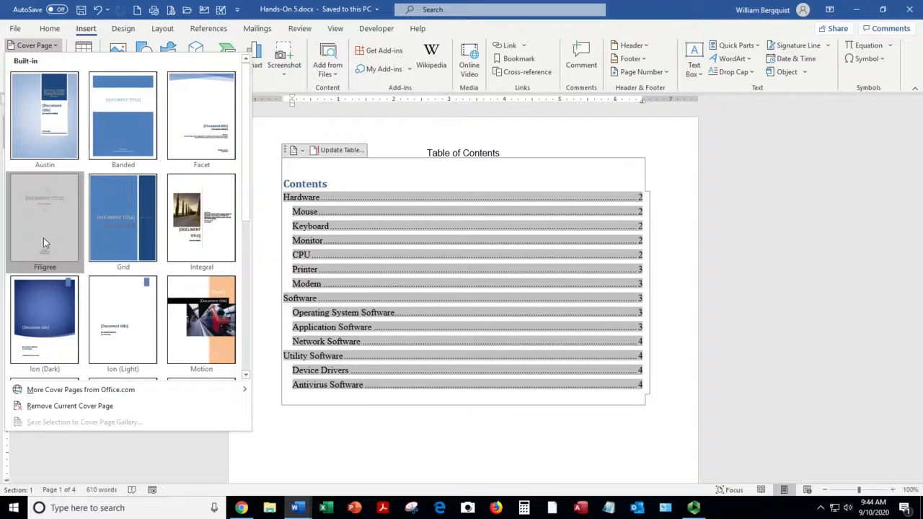
Enter "INTRODUCITON TO COMPUTERS" as the document title on the cover page.
left_click(411, 299)
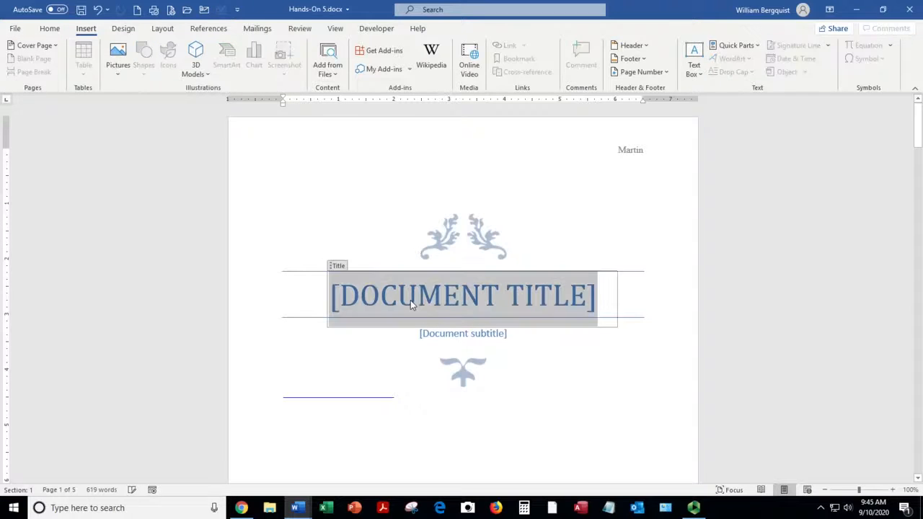
type("INT")
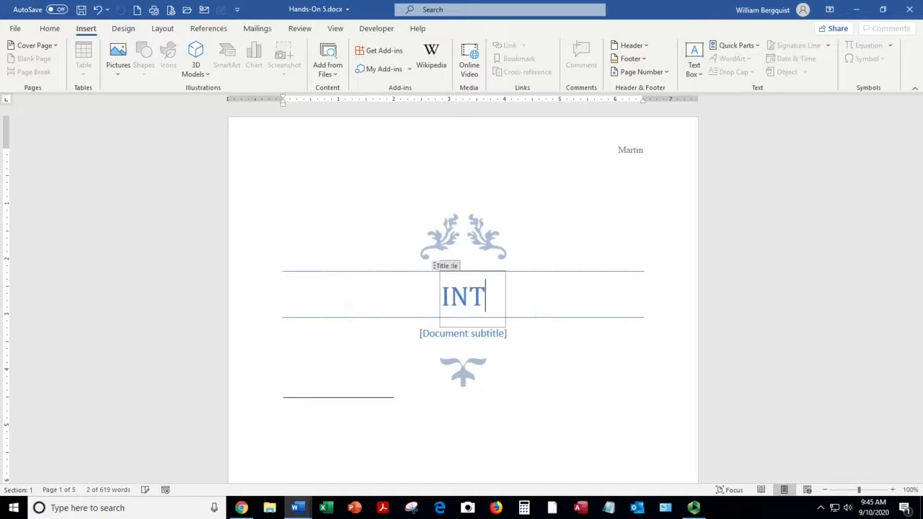
type("RODUCITON TO COMKPUTER")
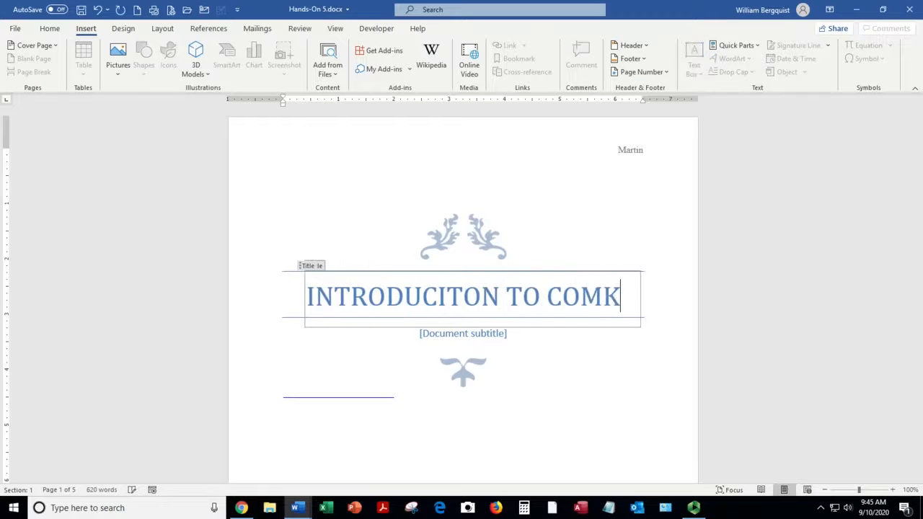
key("BackSpace")
key("BackSpace")
key("BackSpace")
key("BackSpace")
key("BackSpace")
key("BackSpace")
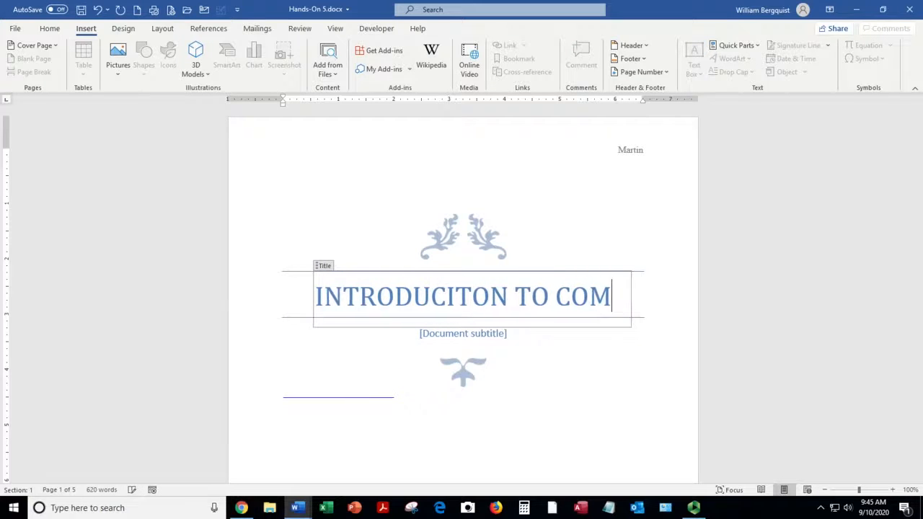
type("PUTERS")
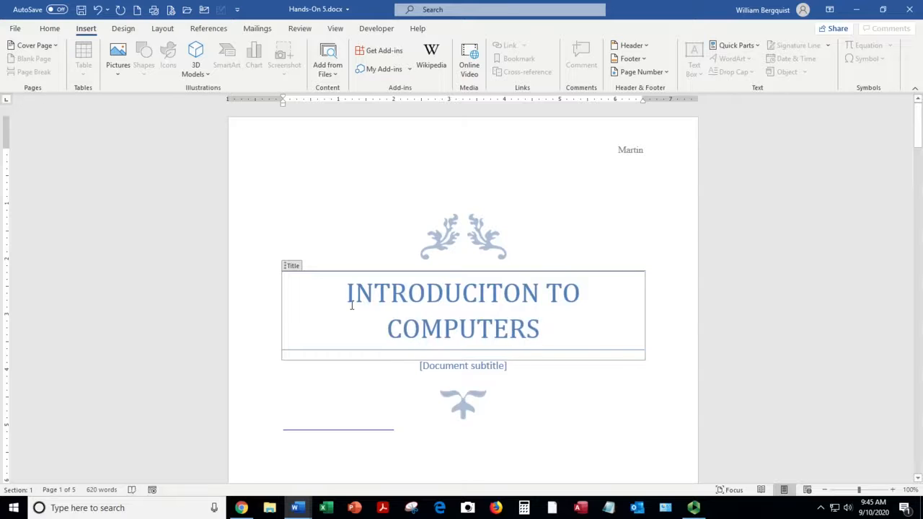
Fill in the cover page's subtitle with "By:" followed by the author's full name.
left_click(448, 375)
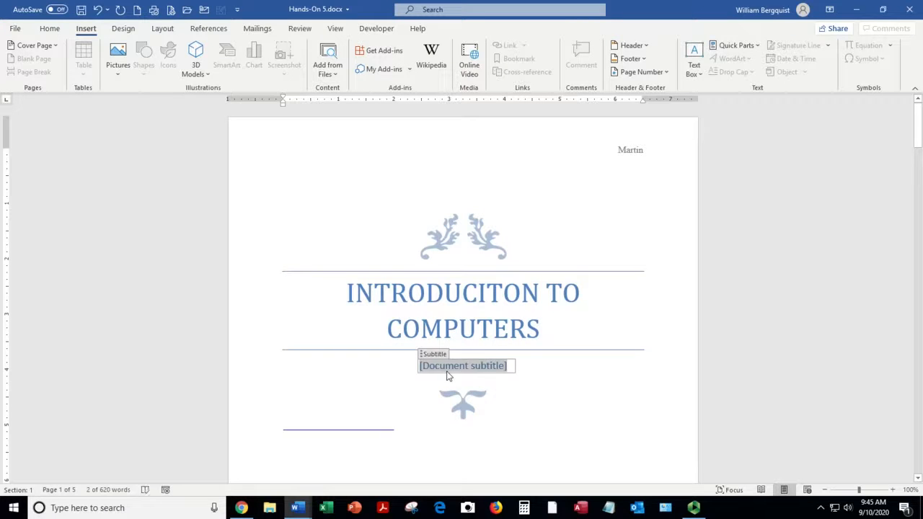
type("By: Wi")
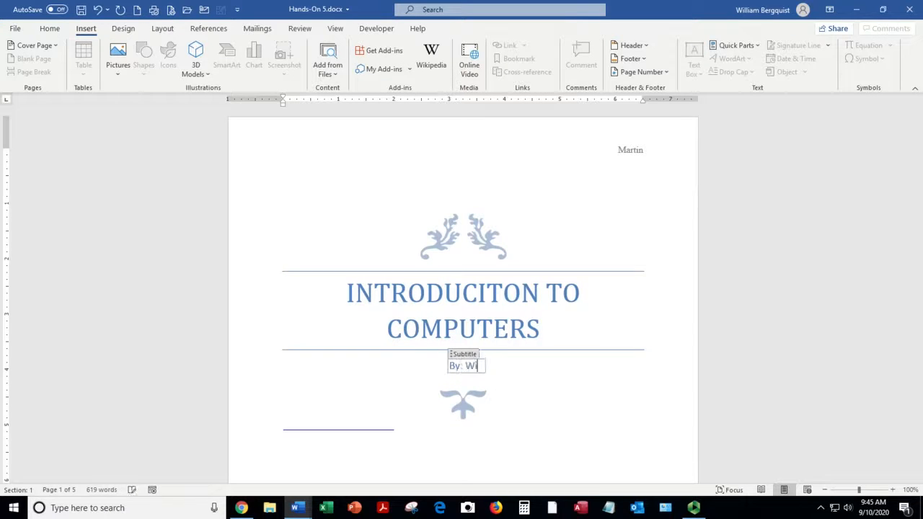
type("lliam B. Bergquist")
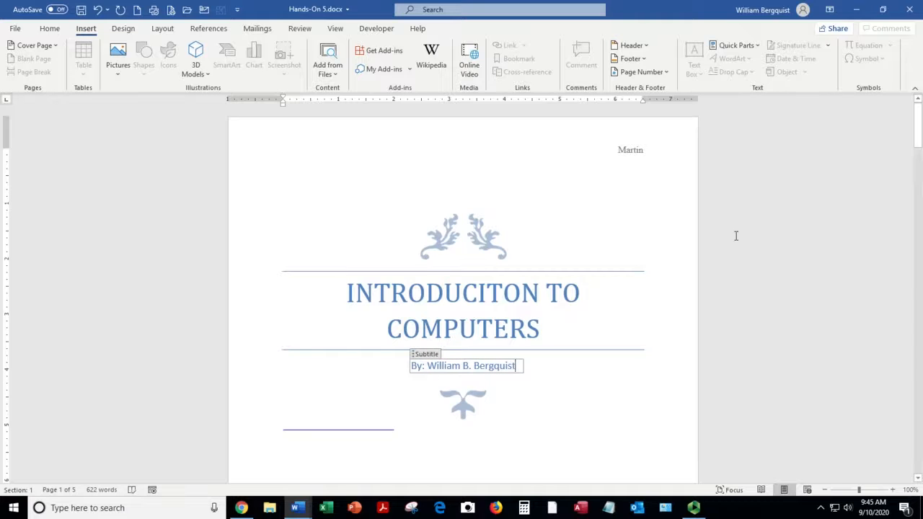
left_click(760, 226)
Add a right-aligned "Parts of a Computer" header with a bottom border, starting from the page with the Hardware section.
scroll(759, 226, "down", 5)
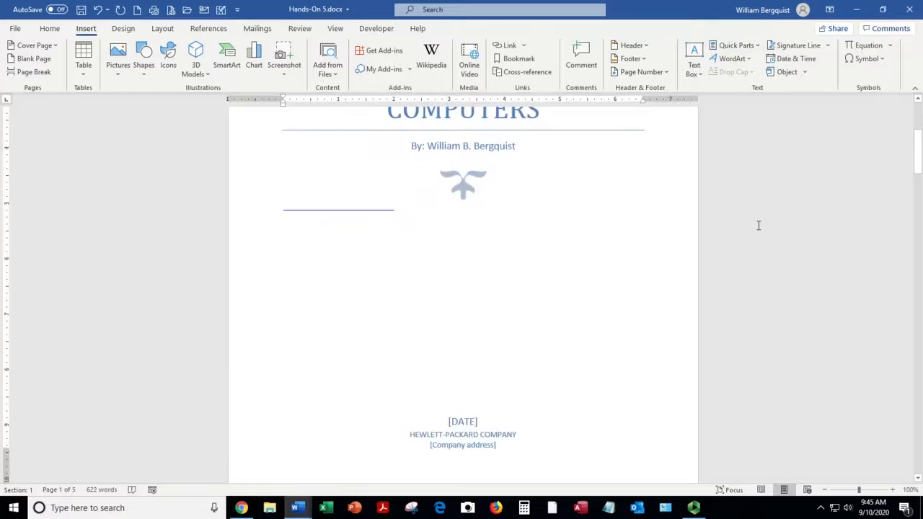
scroll(759, 226, "down", 5)
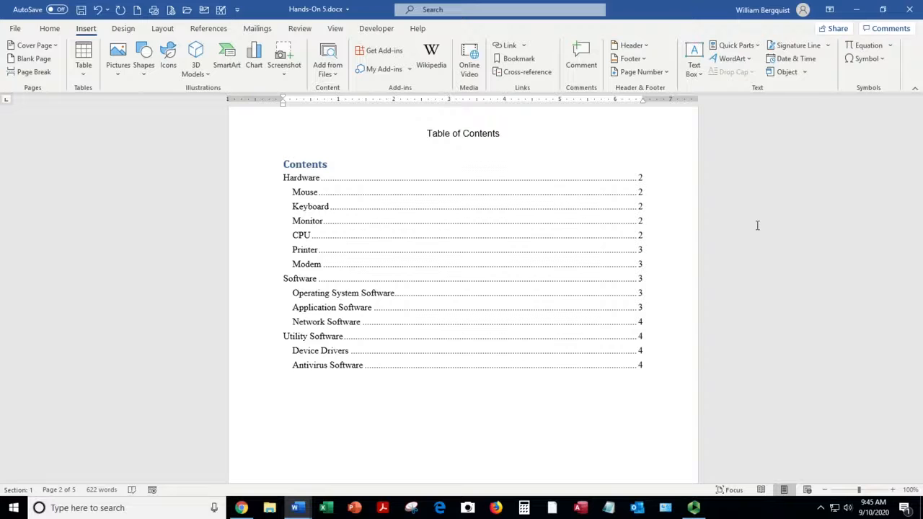
scroll(757, 226, "down", 12)
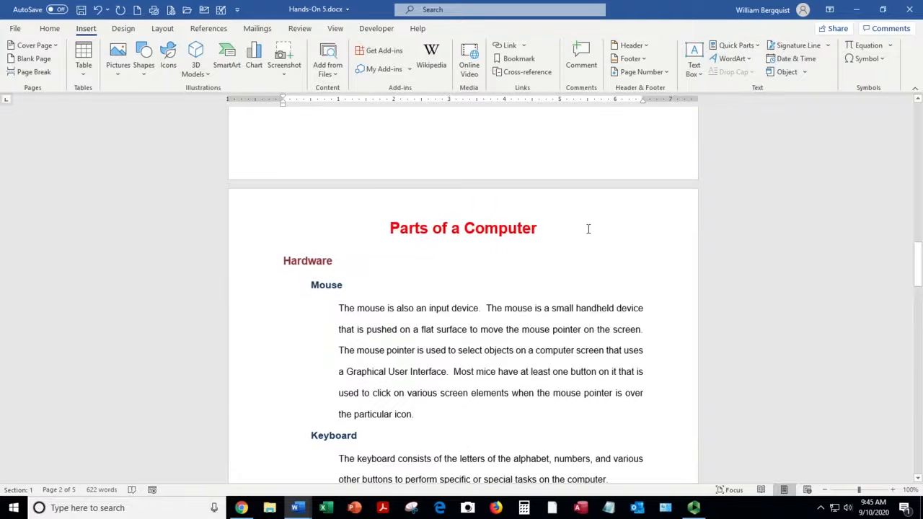
double_click(498, 208)
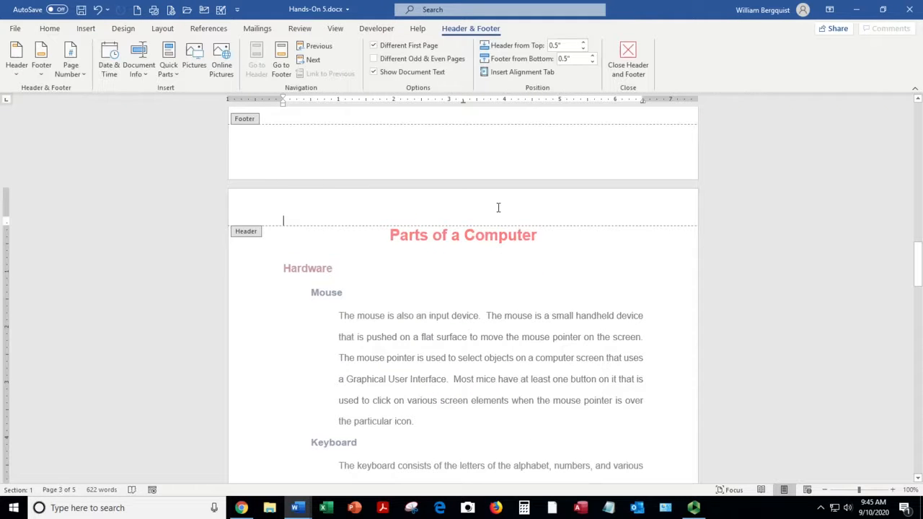
left_click(50, 29)
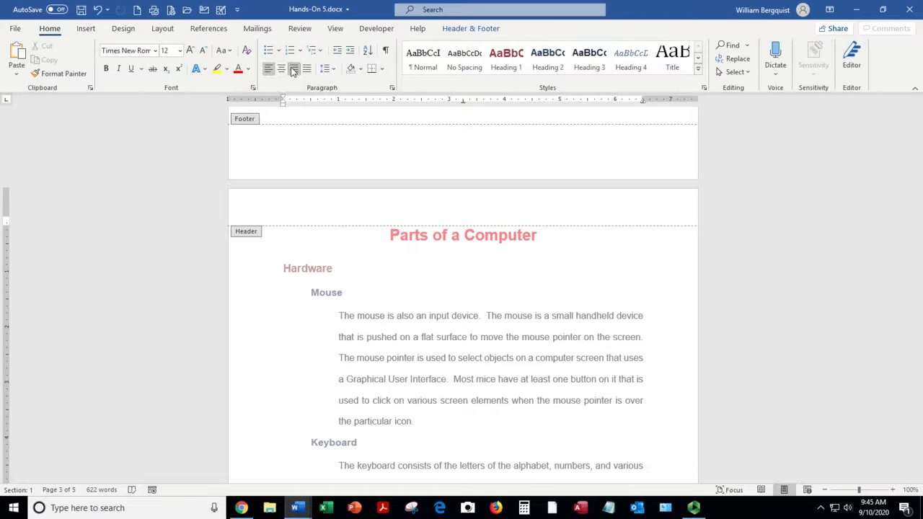
left_click(293, 70)
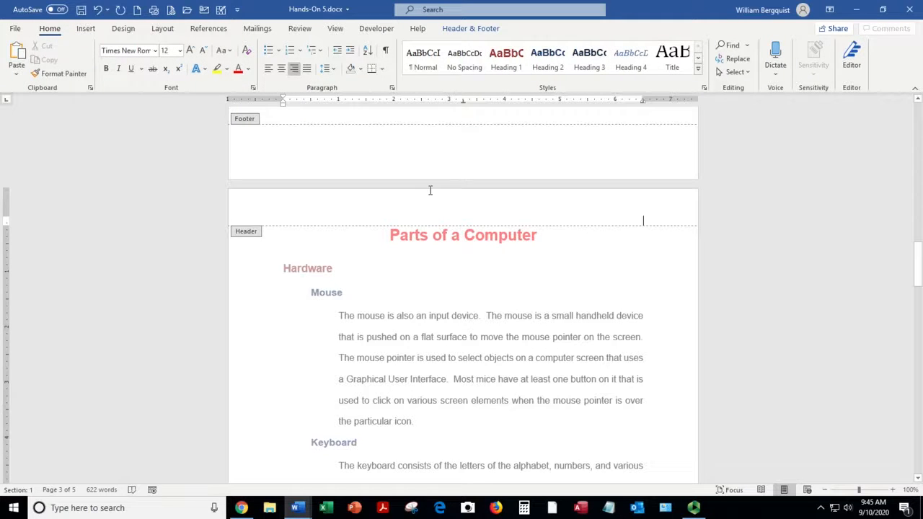
type("Parts of")
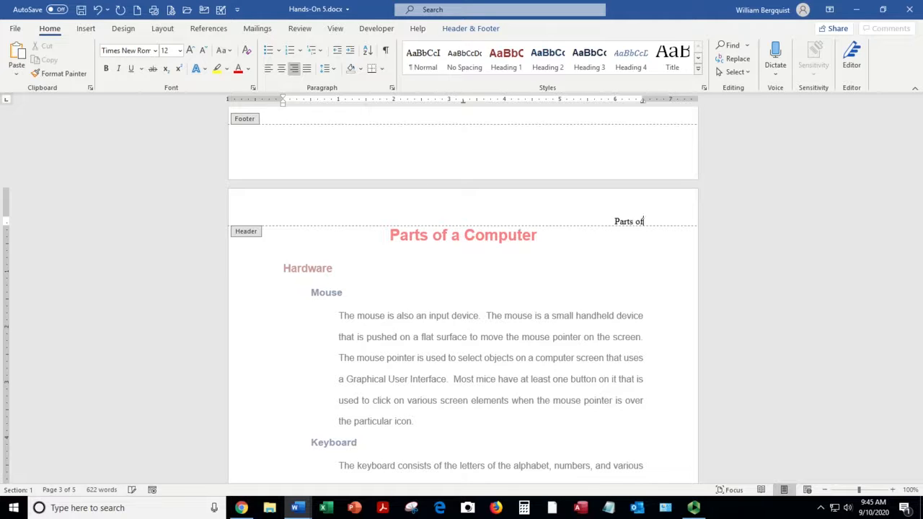
type(" a Computer")
left_click(374, 72)
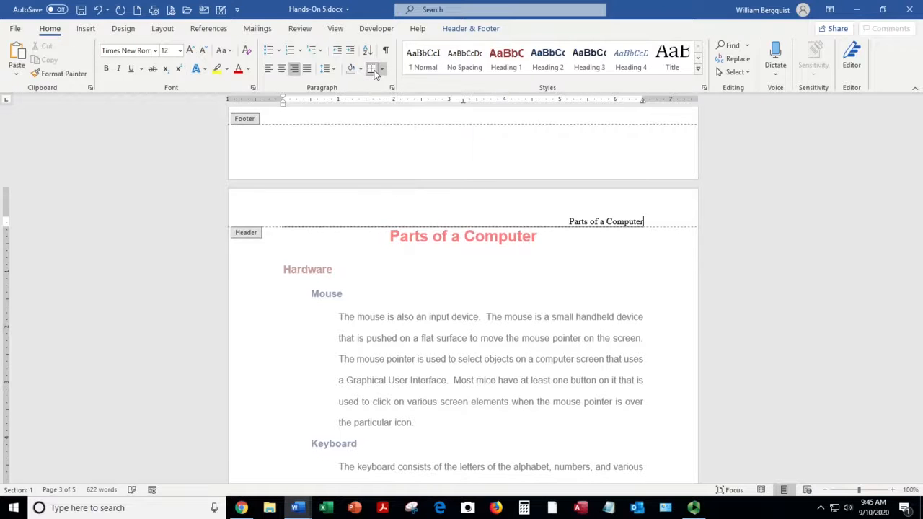
double_click(495, 324)
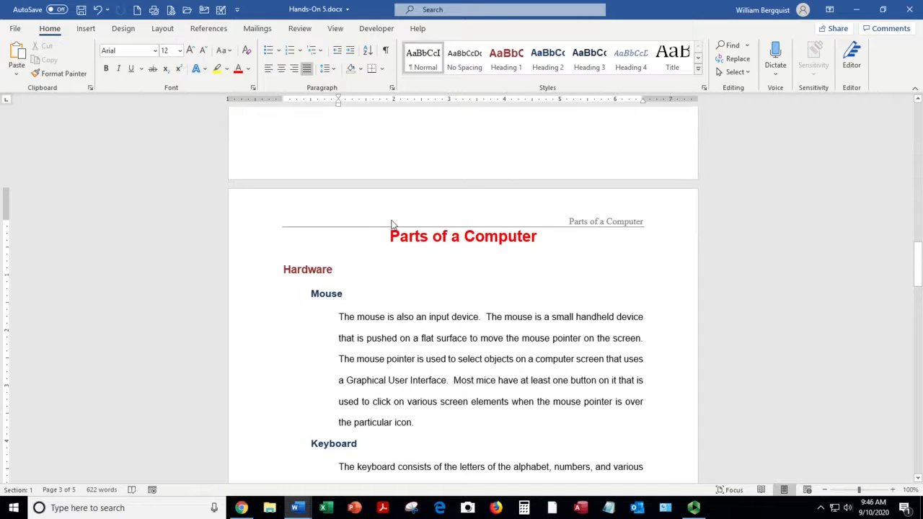
Set the top margin of the whole document to 1 inch and recheck the page setup.
left_click(364, 254)
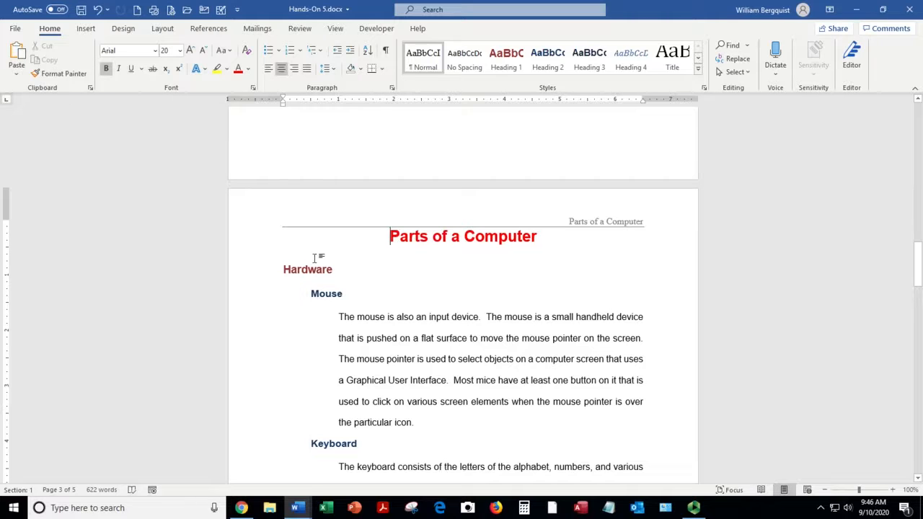
left_click(485, 244)
double_click(6, 242)
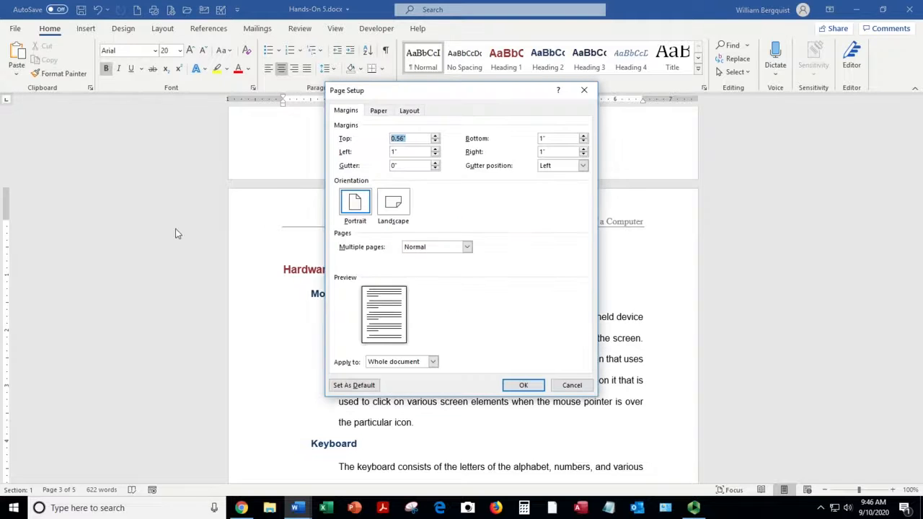
type("1")
left_click(527, 383)
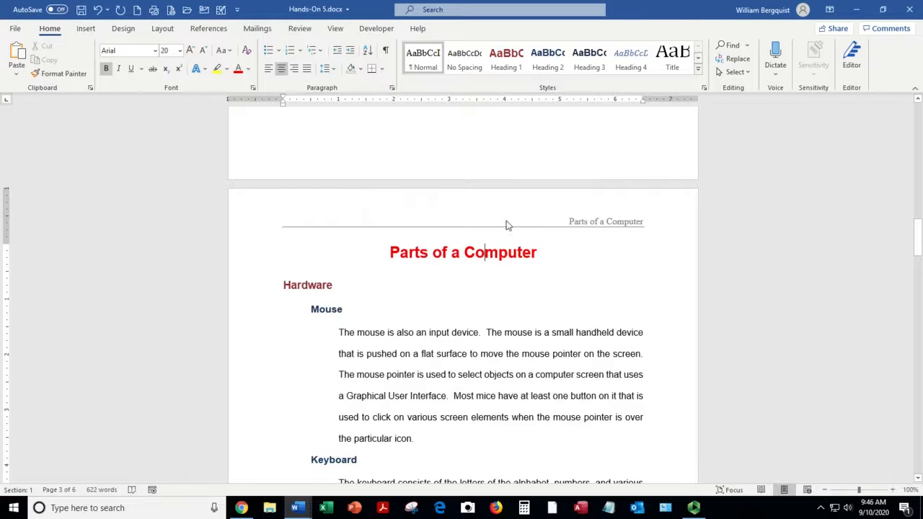
double_click(7, 271)
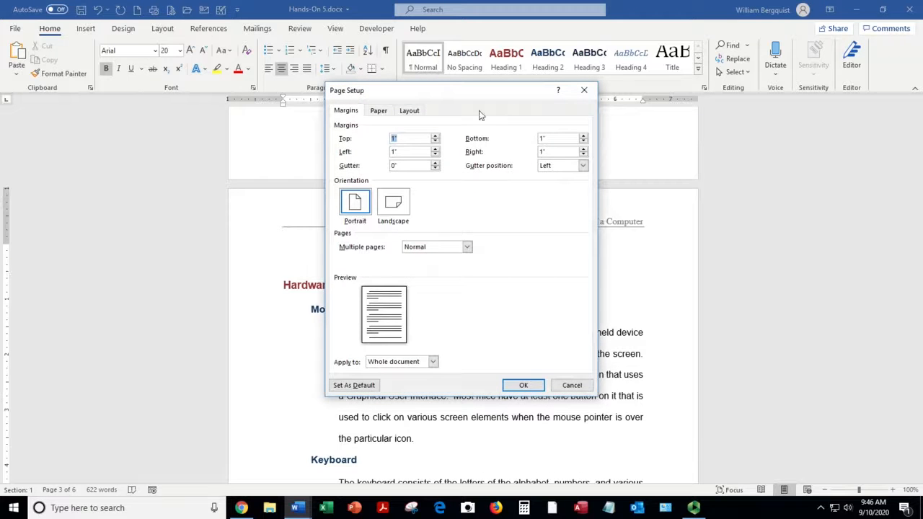
left_click(531, 385)
left_click(498, 328)
Change the font of the "Parts of a Computer" header text to Arial and return to the document body.
scroll(498, 328, "down", 10)
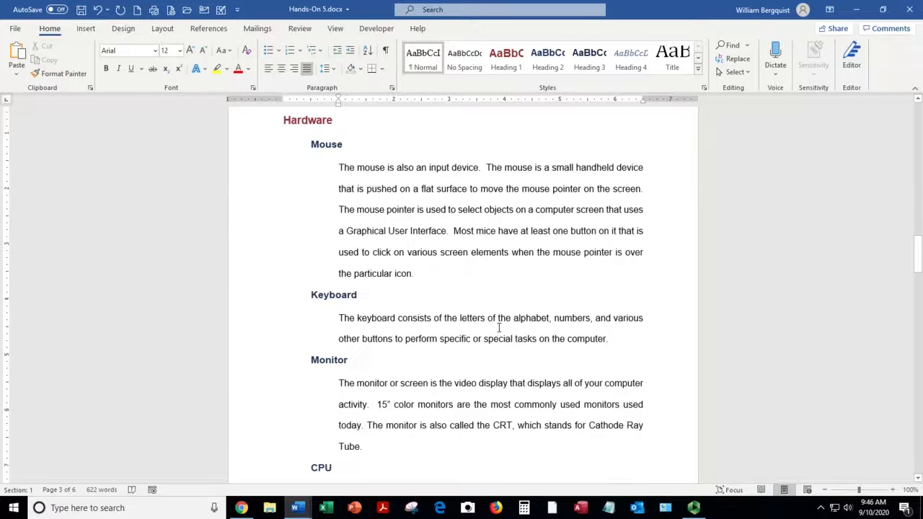
scroll(498, 329, "down", 3)
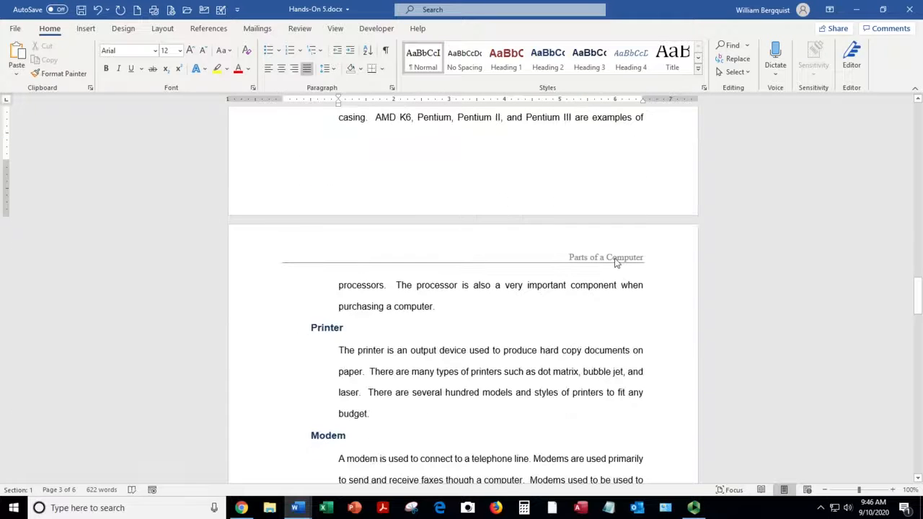
scroll(423, 337, "down", 1)
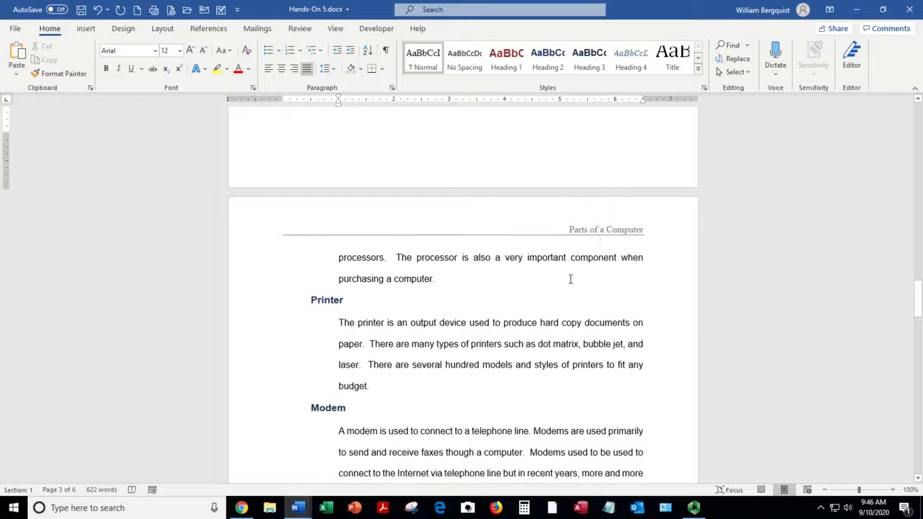
double_click(595, 231)
left_click_drag(569, 230, 636, 228)
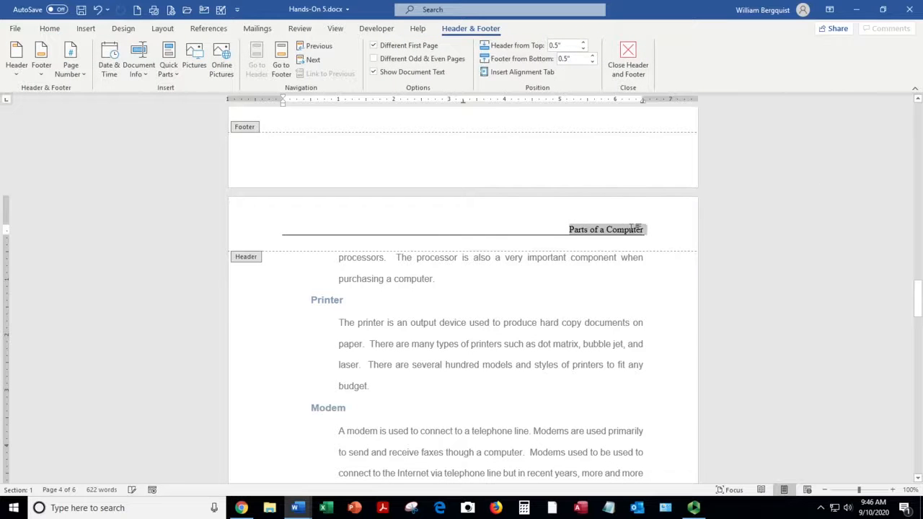
left_click(50, 29)
left_click(122, 49)
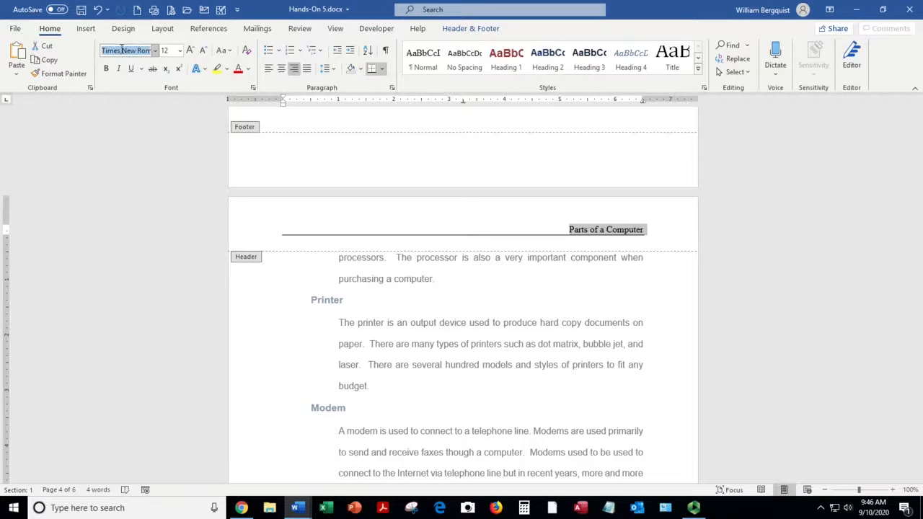
type("Arial")
key("Return")
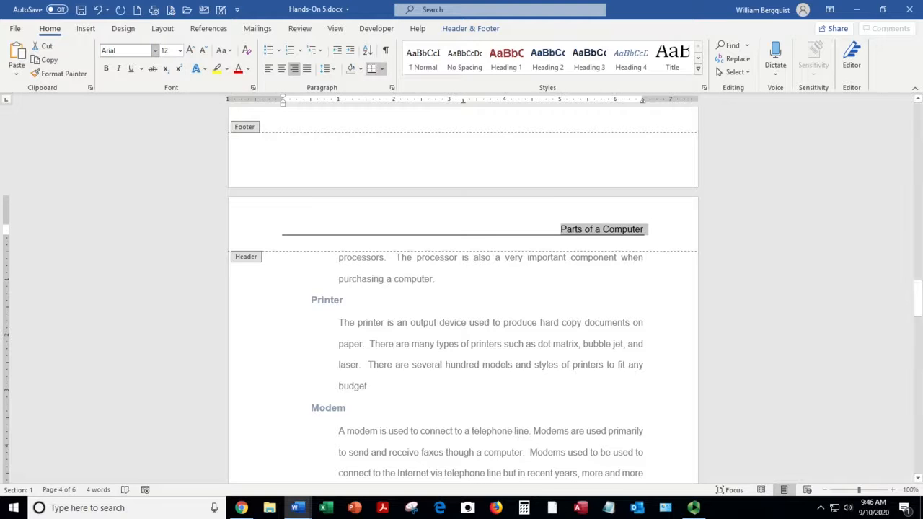
double_click(414, 324)
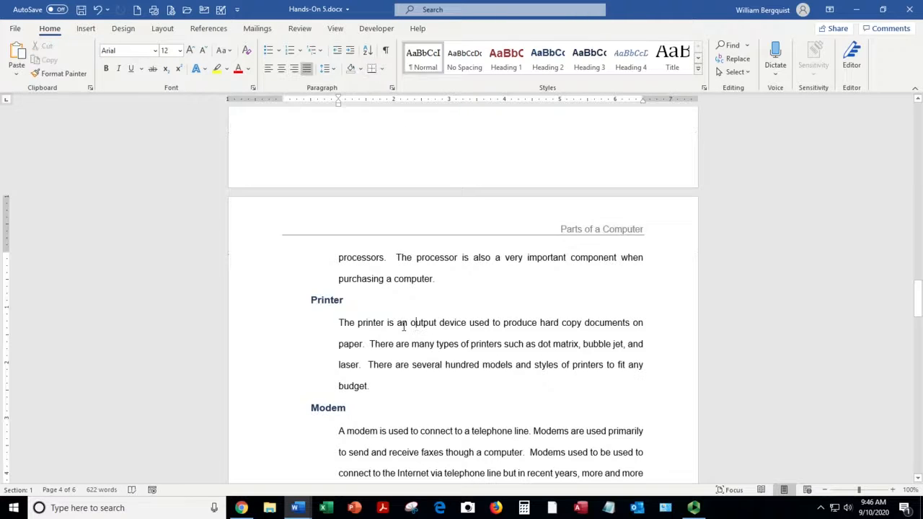
Insert a Plain Number page number at the current position in the centered footer below the Application Software section.
scroll(517, 360, "down", 12)
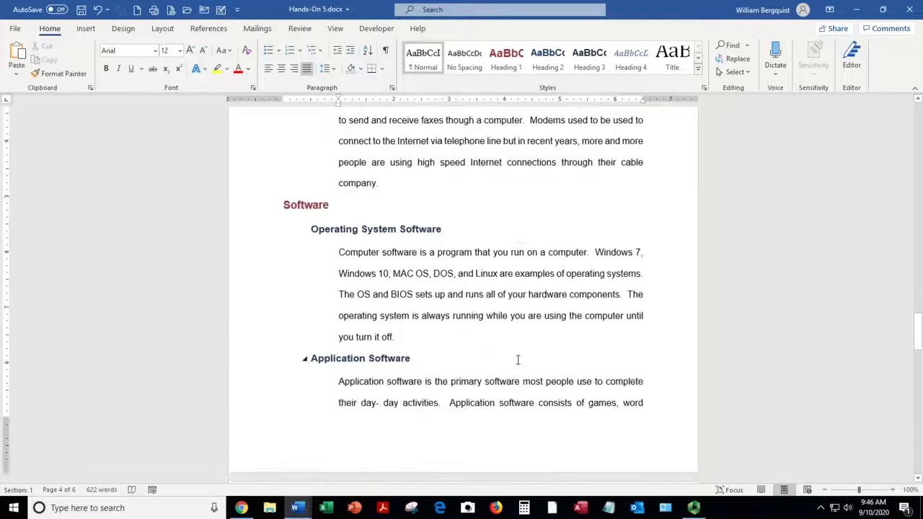
scroll(517, 364, "down", 3)
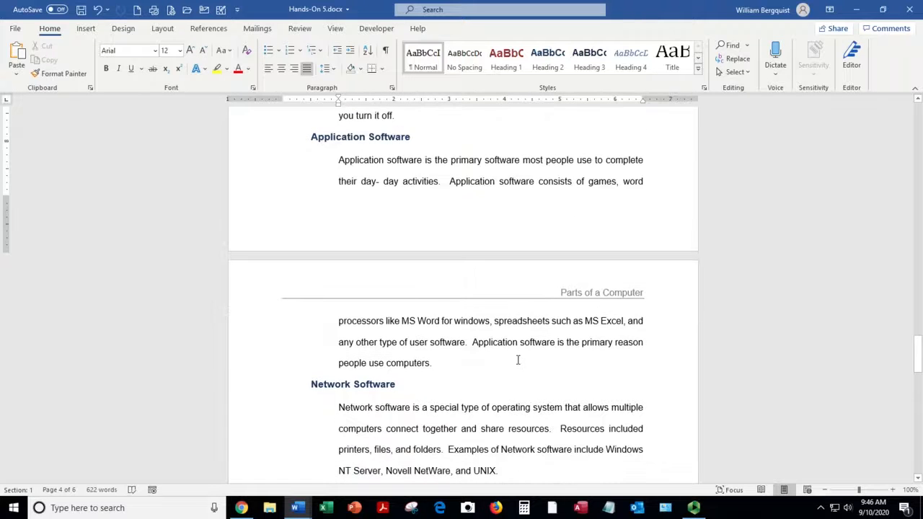
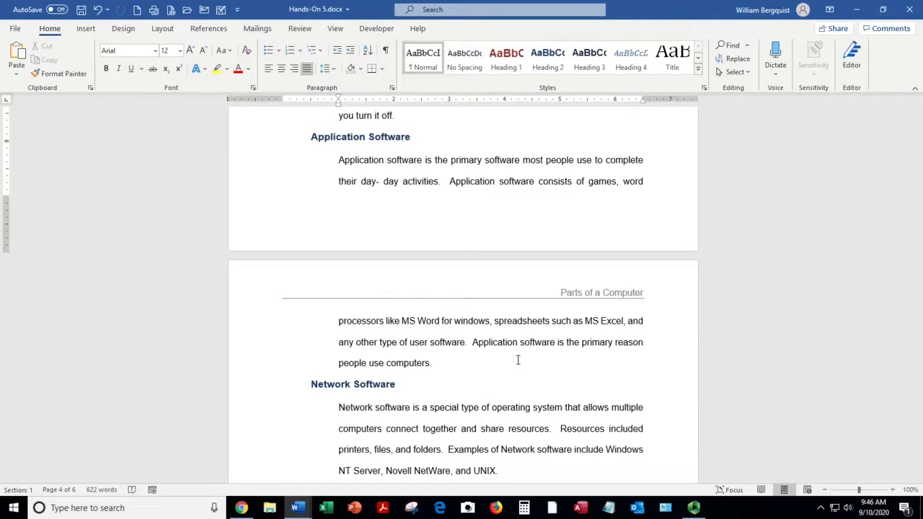
scroll(498, 307, "up", 2)
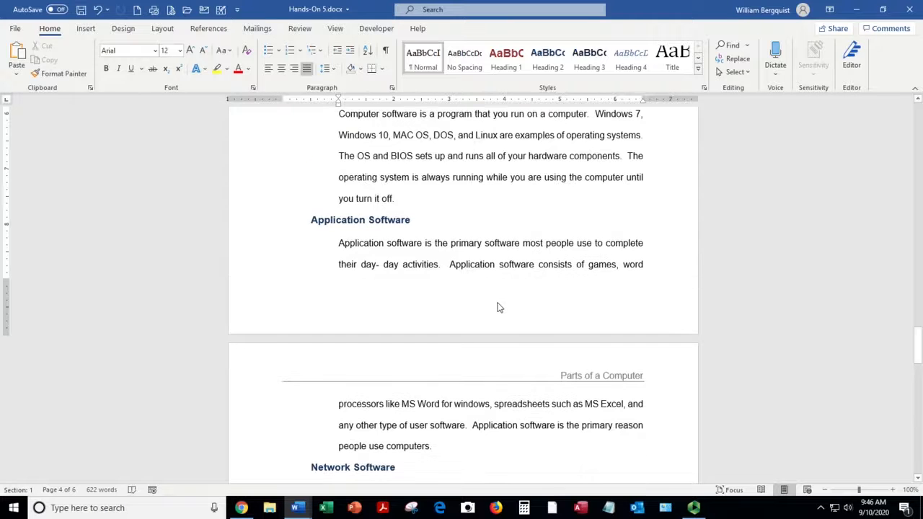
double_click(439, 311)
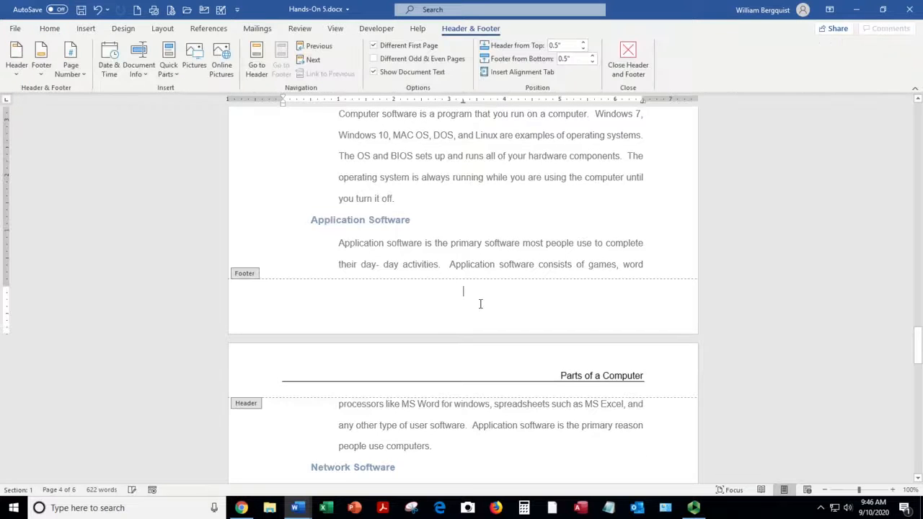
left_click(76, 74)
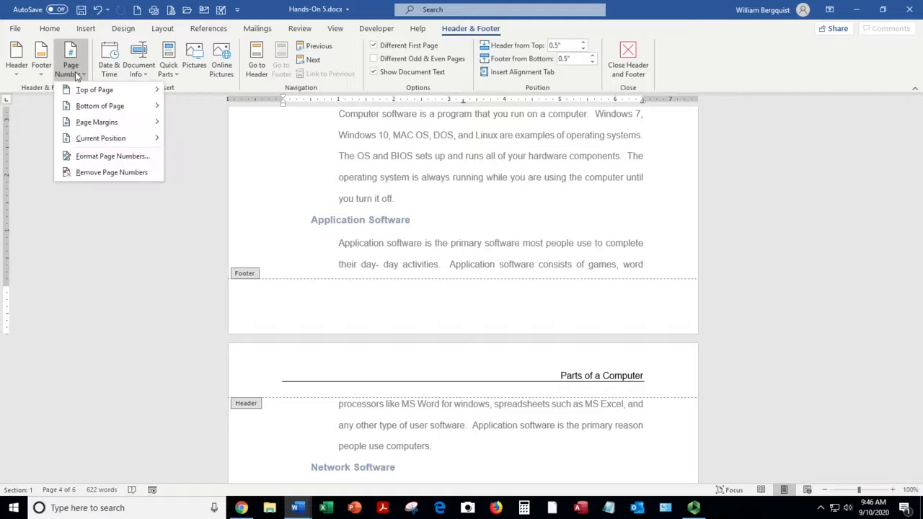
mouse_move(100, 108)
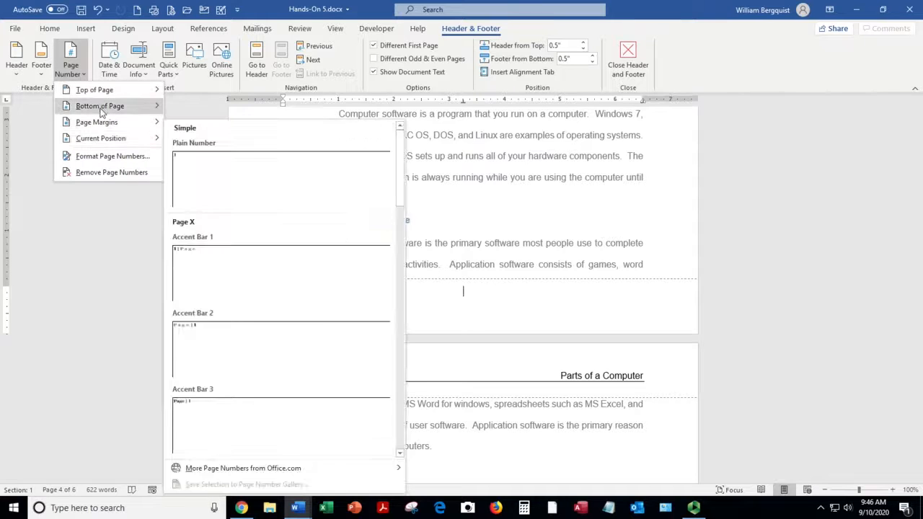
mouse_move(106, 141)
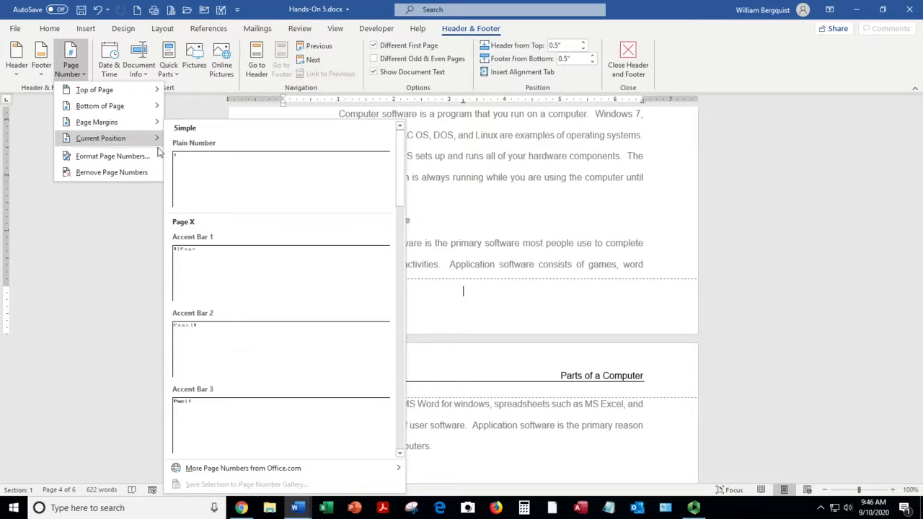
left_click(232, 181)
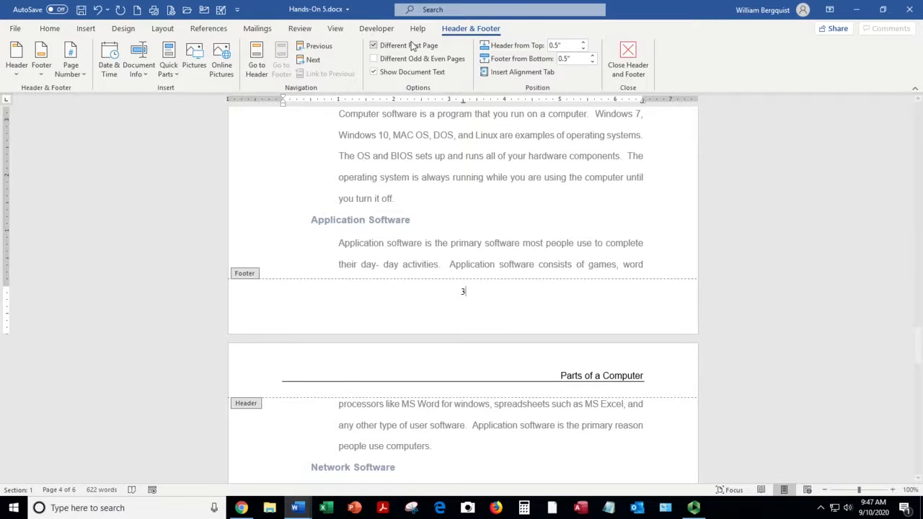
Add a top border above the footer's page number and return to the document body.
left_click(50, 28)
left_click(382, 68)
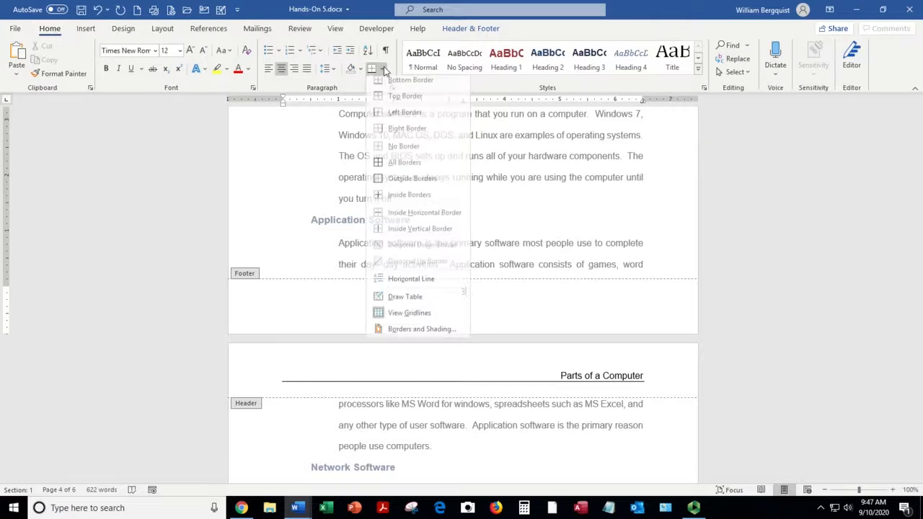
left_click(395, 104)
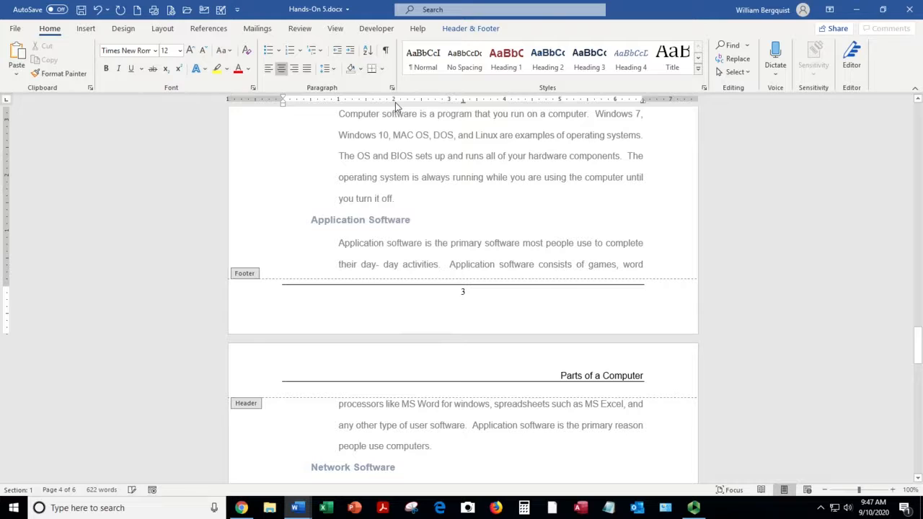
double_click(442, 182)
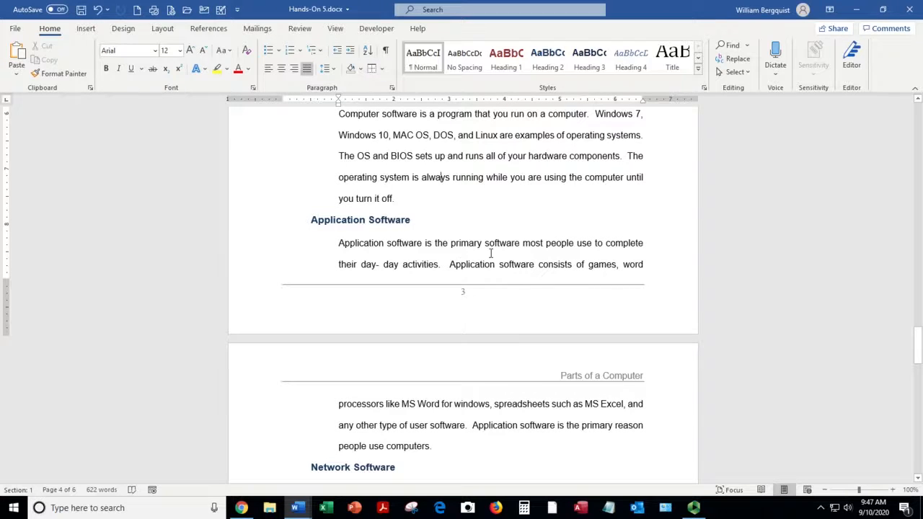
Check the bordered page-number footer through the last page and save the document.
scroll(508, 257, "down", 6)
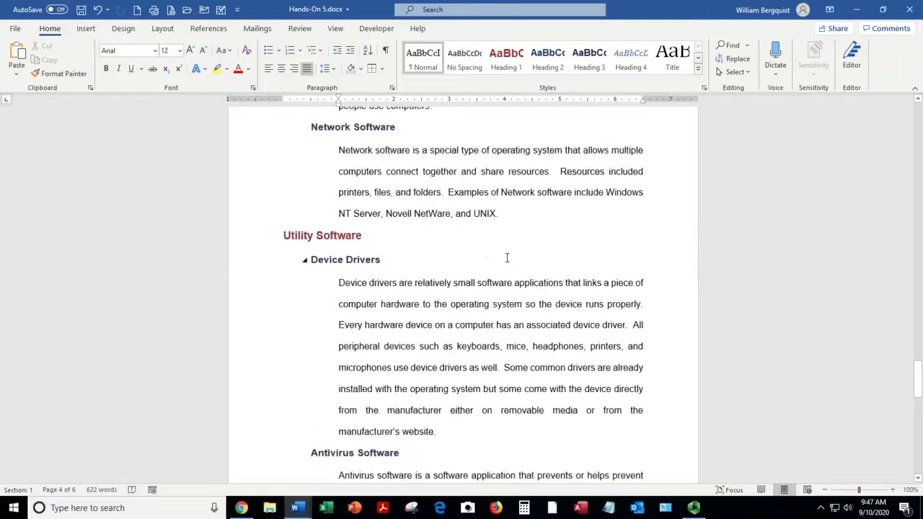
scroll(507, 258, "down", 4)
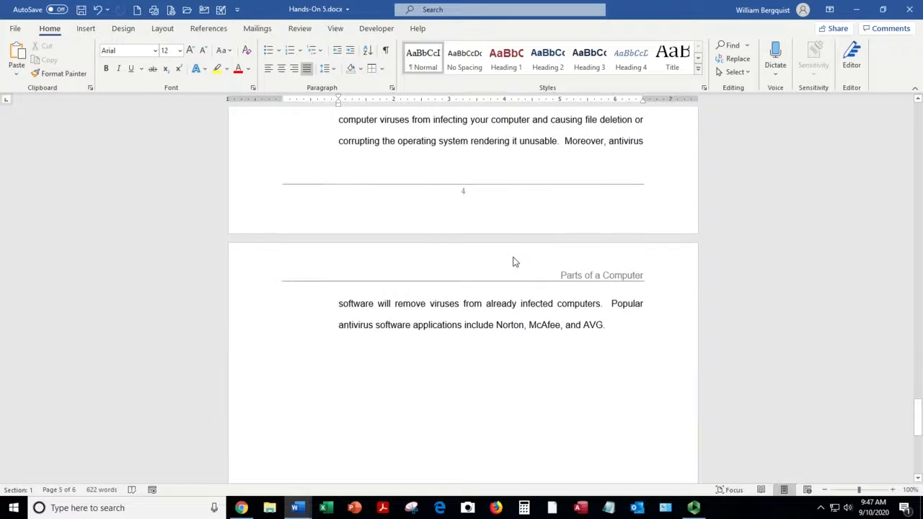
scroll(513, 311, "down", 5)
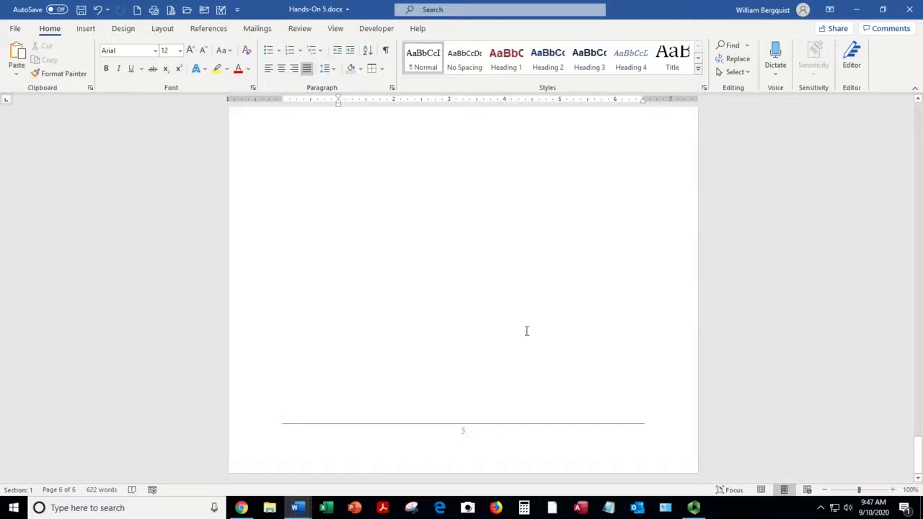
scroll(526, 330, "up", 10)
scroll(536, 326, "up", 12)
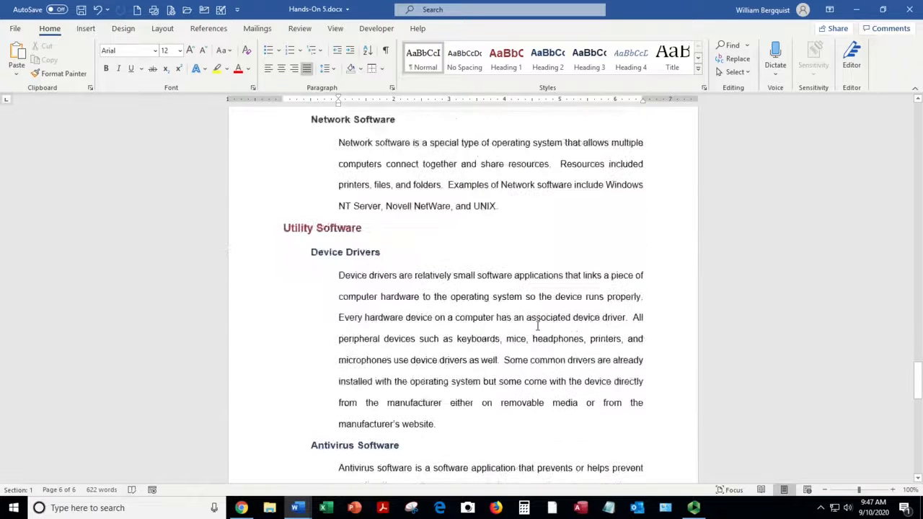
left_click(81, 9)
Look over the whole document at reduced zoom and set the cover page's date to September 10, 2020.
scroll(445, 273, "down", 4, "ctrl")
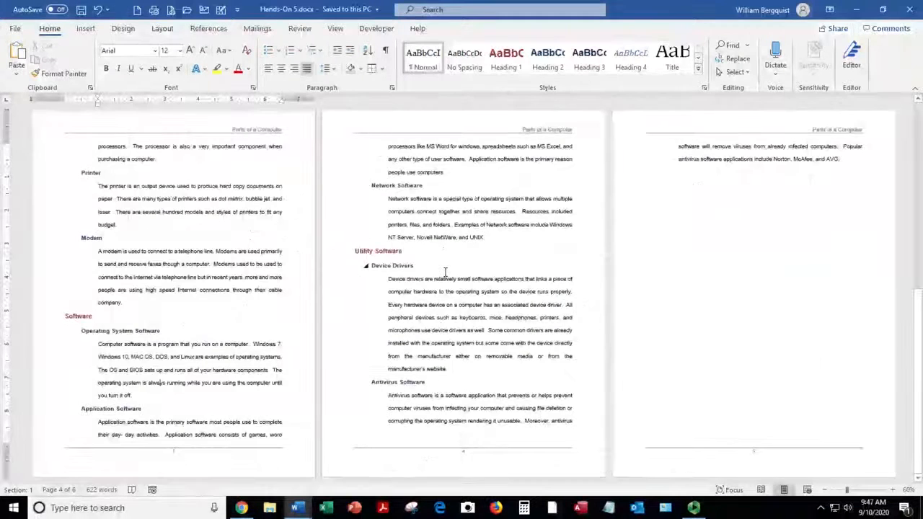
scroll(445, 273, "down", 2, "ctrl")
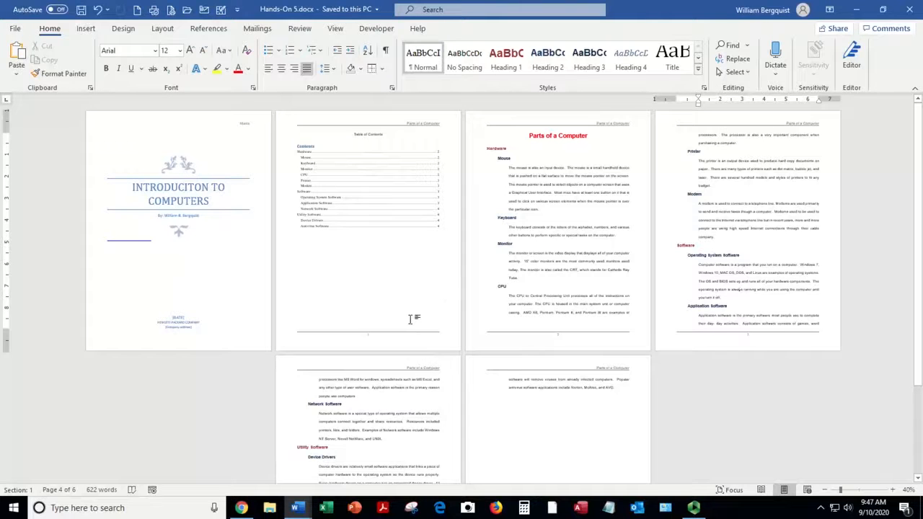
scroll(410, 320, "up", 5)
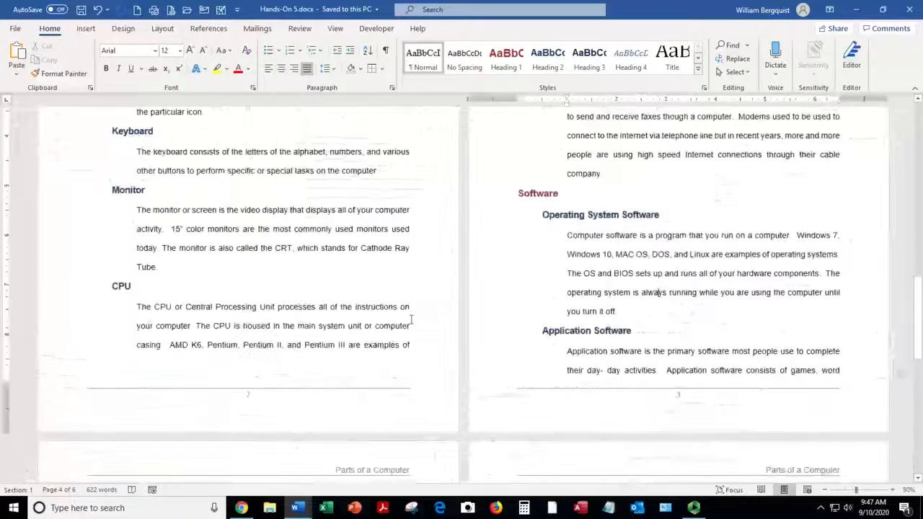
scroll(411, 320, "up", 6)
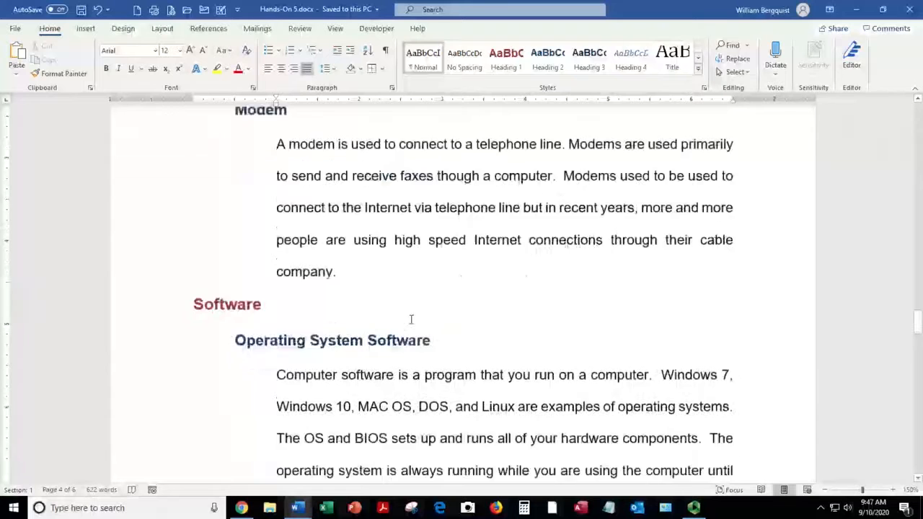
scroll(412, 320, "up", 12)
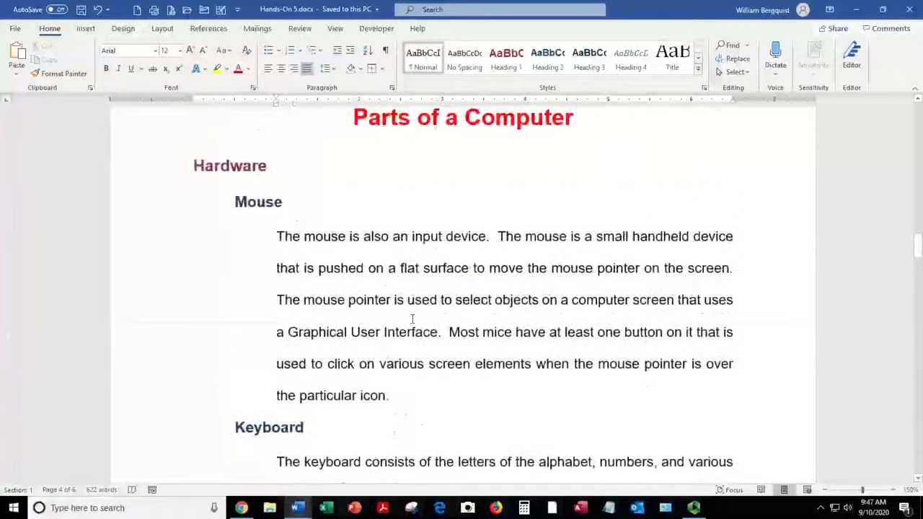
scroll(413, 319, "up", 15)
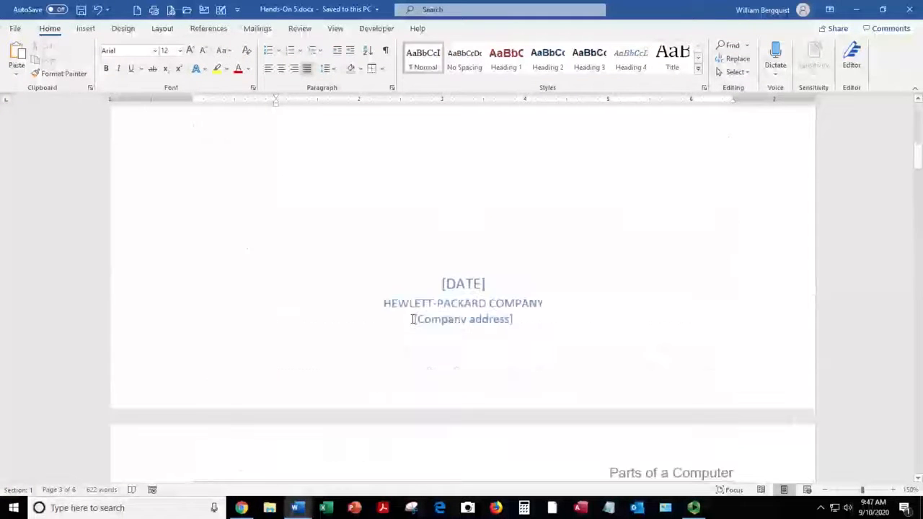
left_click(464, 285)
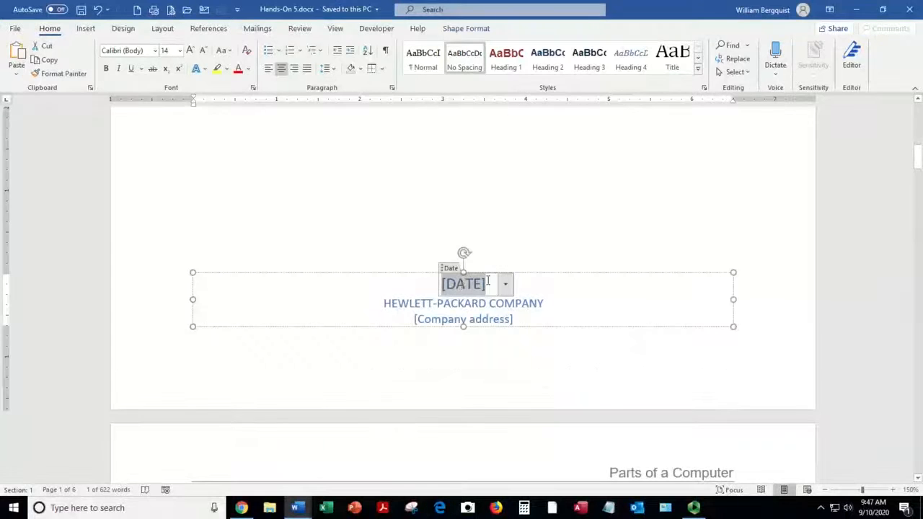
left_click(505, 284)
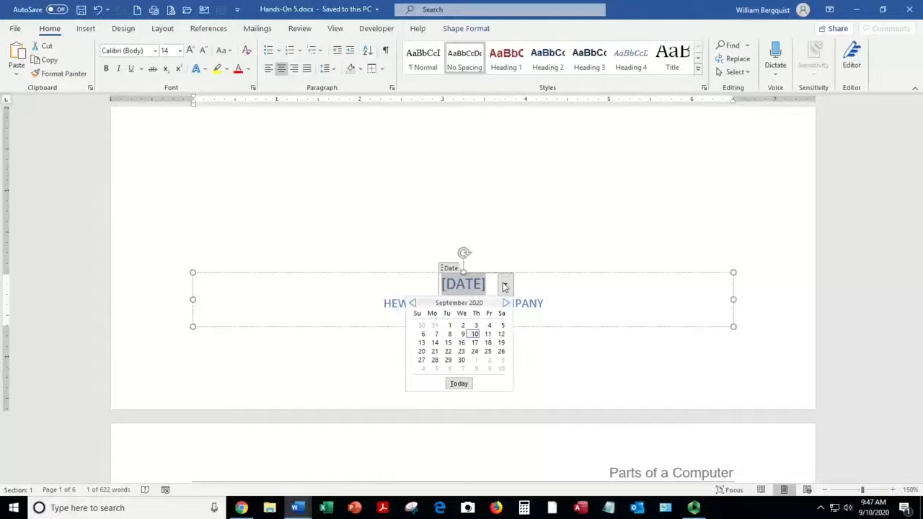
left_click(475, 334)
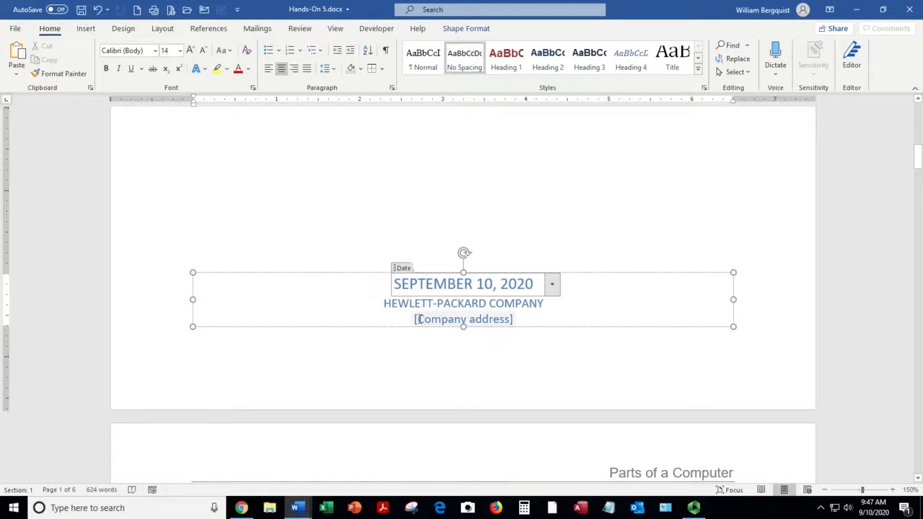
Fill in the cover page's company address and correct the spelling of its city name.
left_click(485, 321)
type("123")
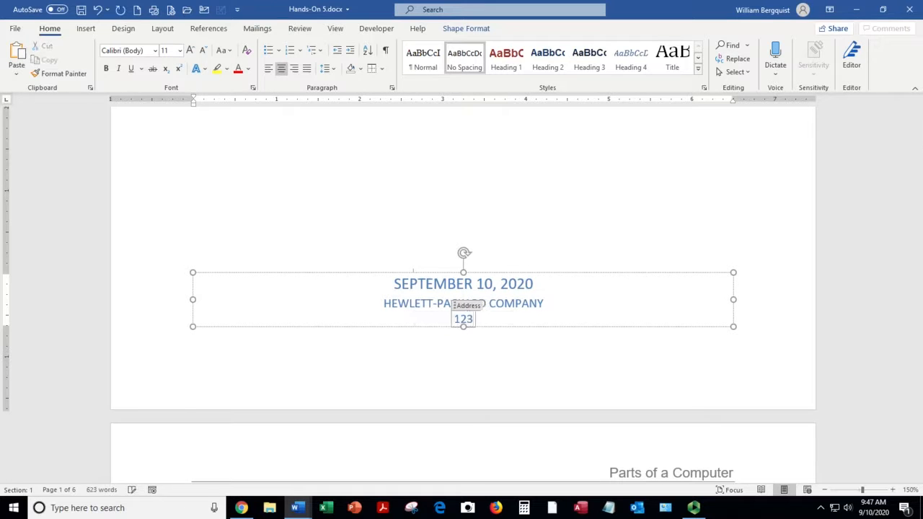
type(" Any St")
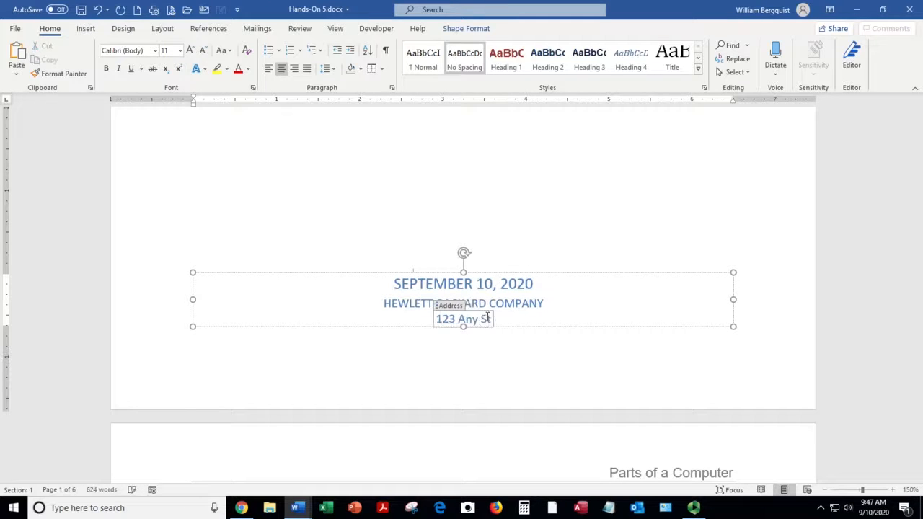
type("reet, Knoxville,")
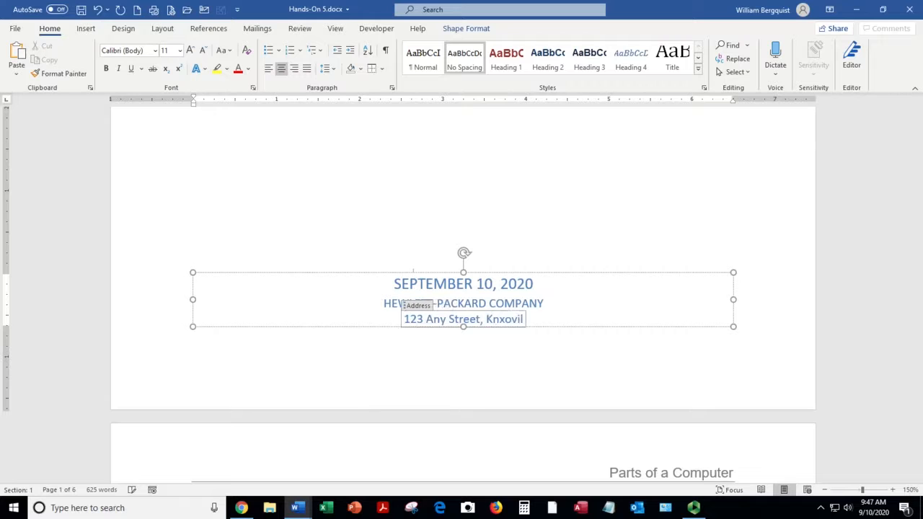
type(" TN")
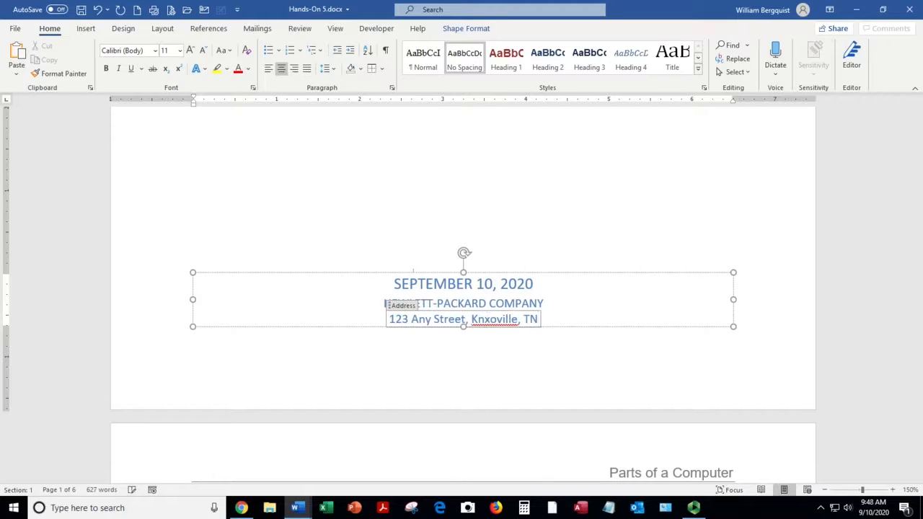
type(", 37921")
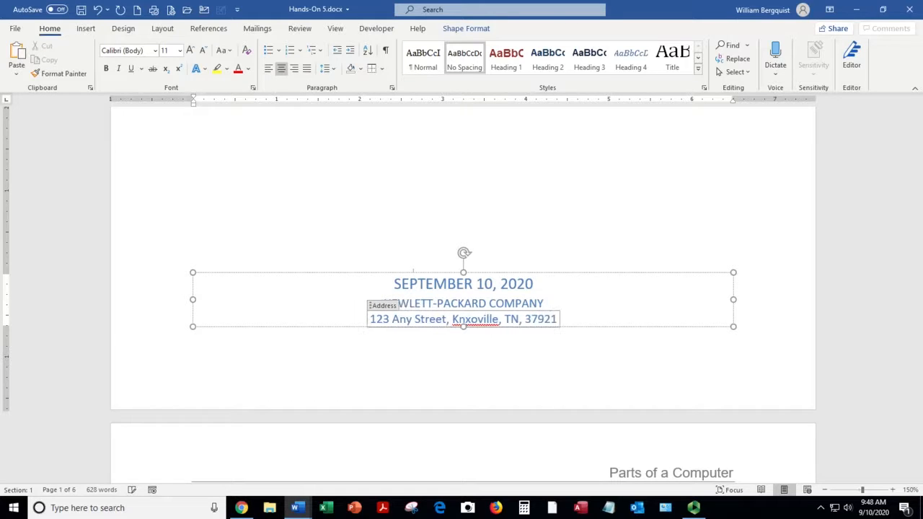
right_click(472, 320)
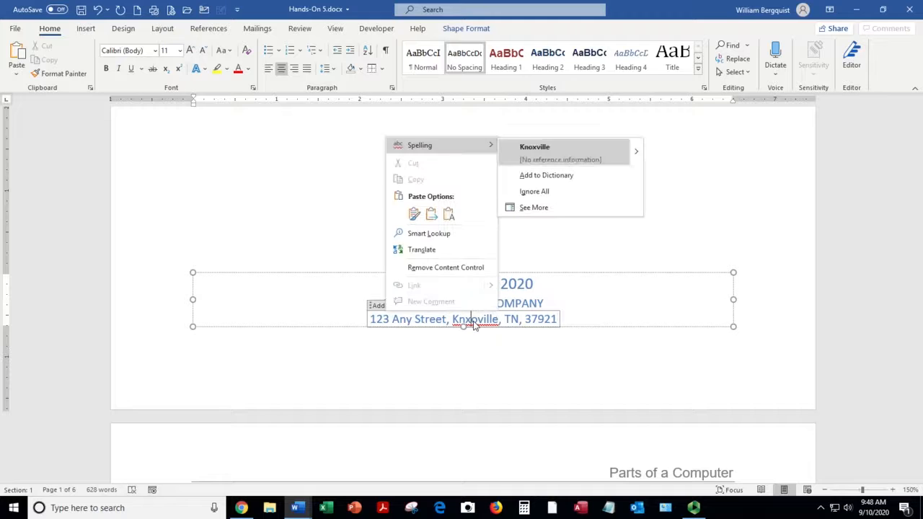
left_click(552, 151)
left_click(469, 282)
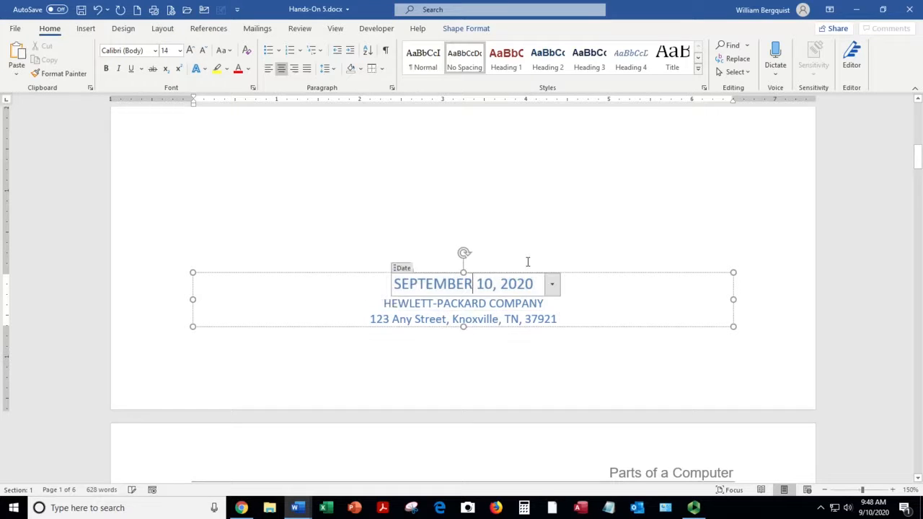
Review the cover page's title, subtitle, date and company details.
scroll(532, 258, "up", 3)
scroll(532, 258, "up", 3)
left_click(511, 214)
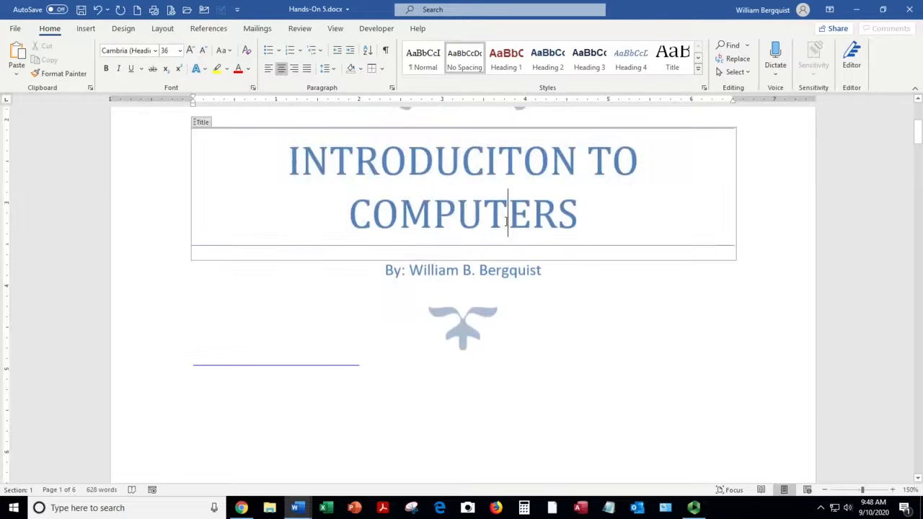
scroll(513, 225, "down", 3)
scroll(672, 324, "down", 3)
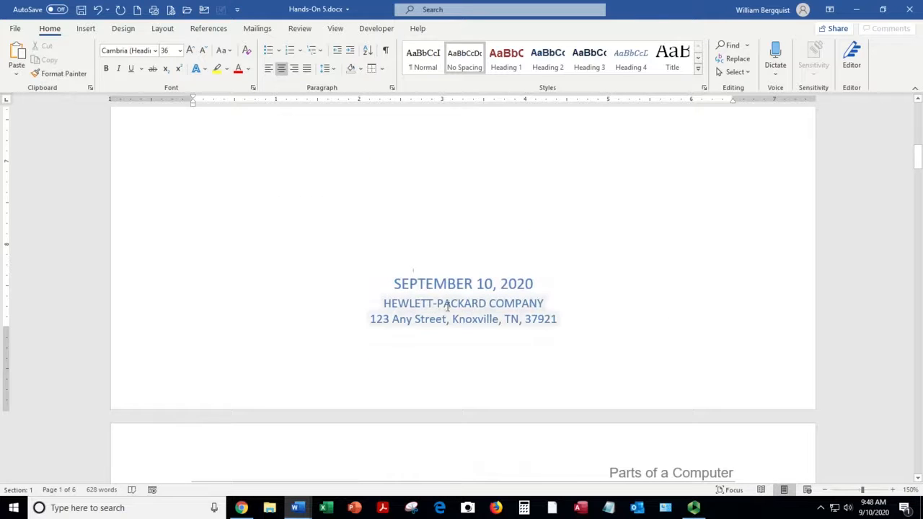
scroll(448, 302, "up", 5)
left_click(435, 285)
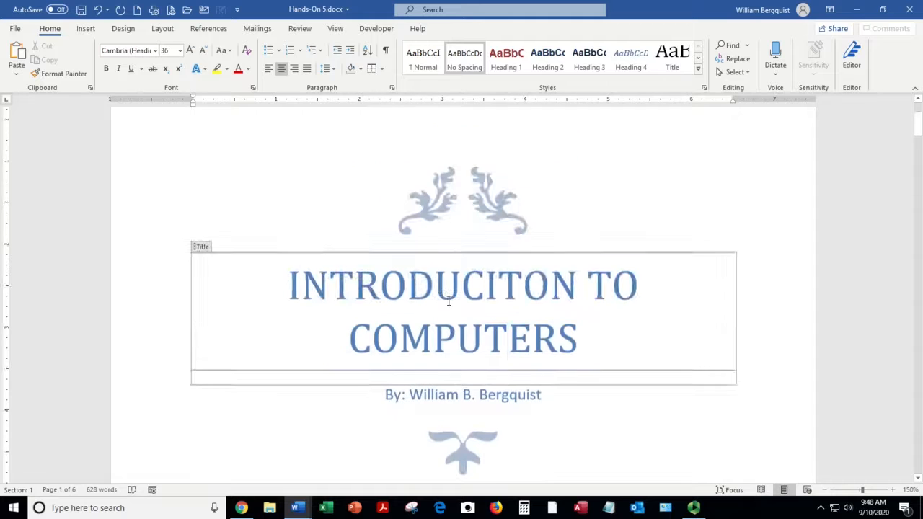
Try the built-in Grid design for the cover page and undo the change.
left_click(86, 28)
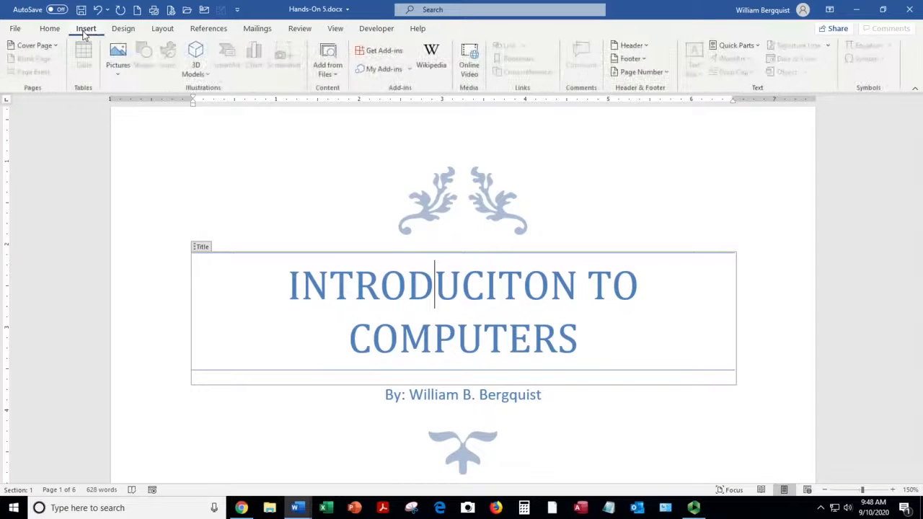
left_click(36, 46)
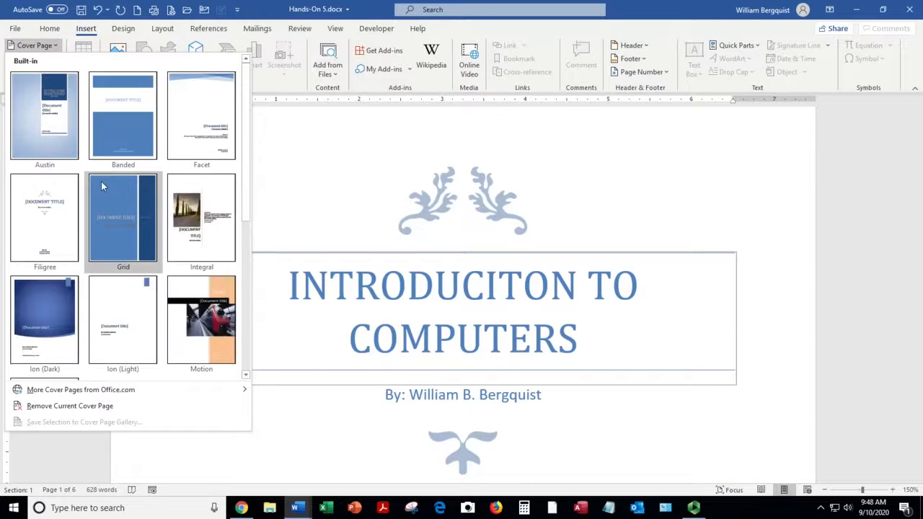
left_click(101, 181)
scroll(652, 239, "down", 5)
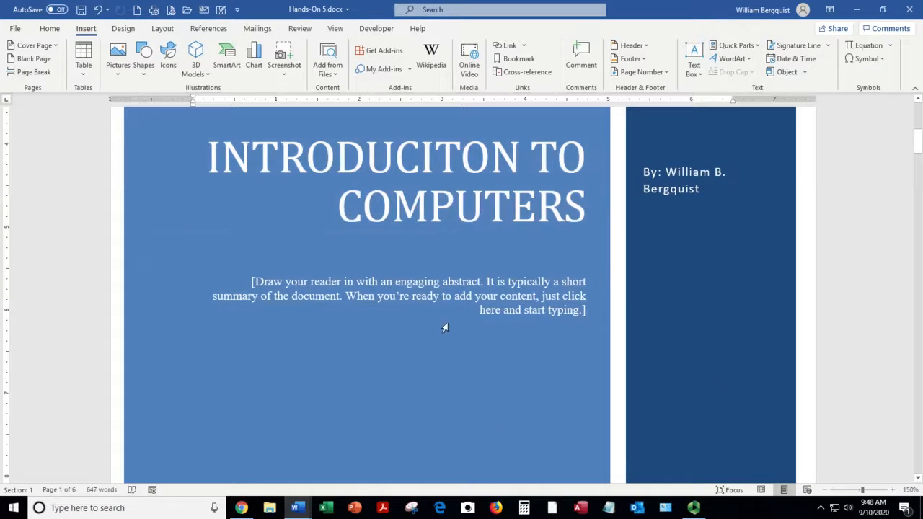
scroll(443, 325, "down", 6)
scroll(443, 327, "up", 6)
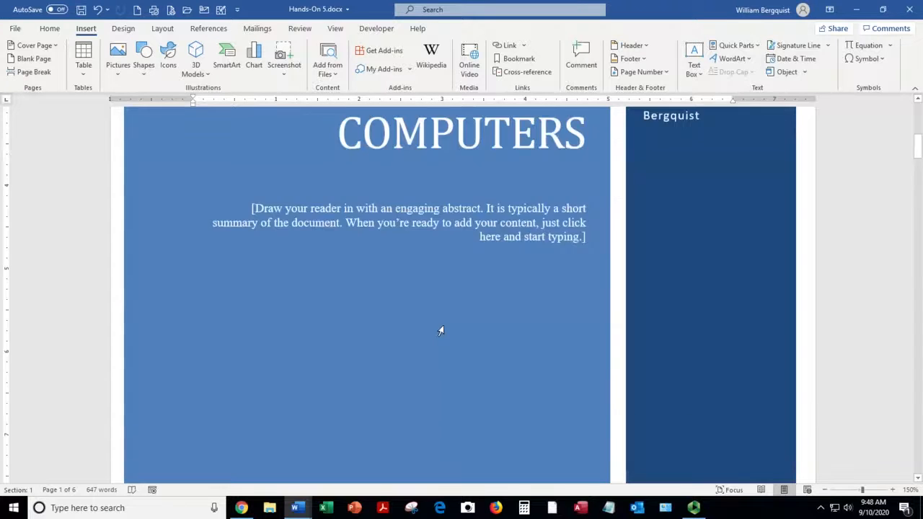
left_click(98, 10)
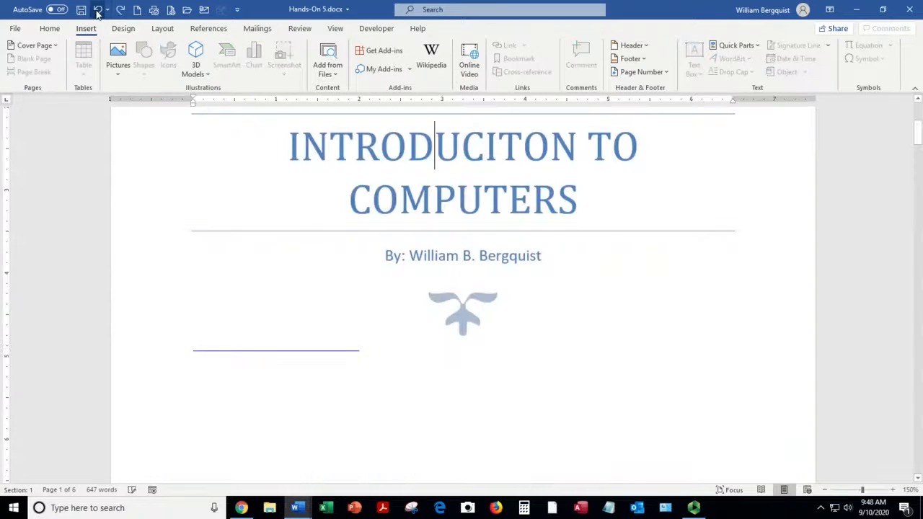
Correct the spelling of the first word in the cover page title to INTRODUCTION.
key("Right")
key("Right")
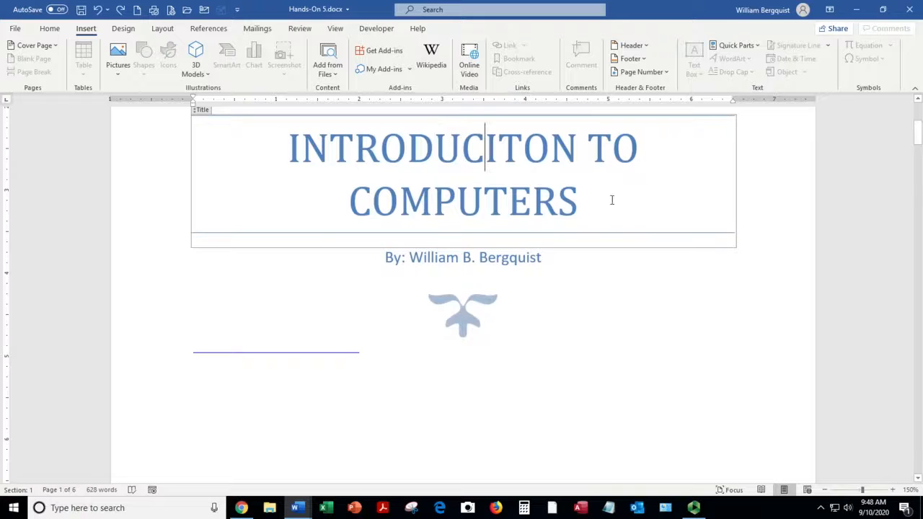
type("TION")
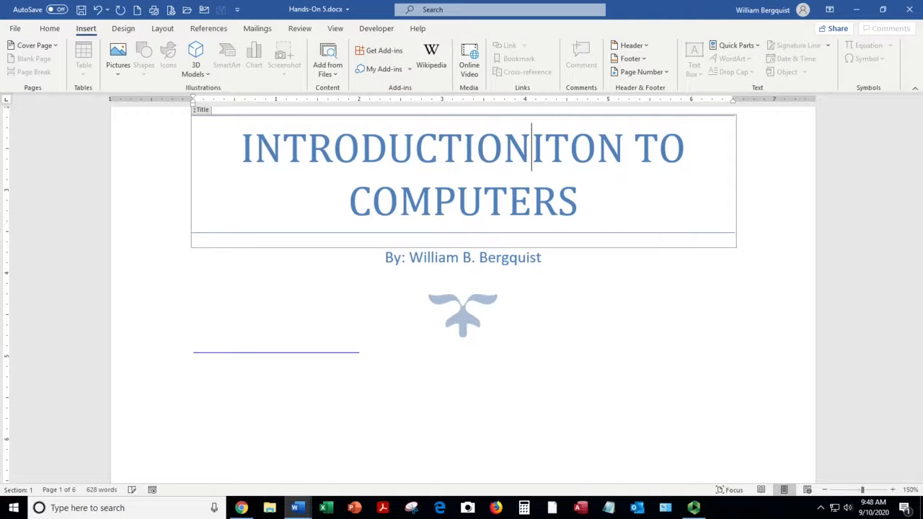
key("Delete")
key("Delete")
key("Delete")
key("Delete")
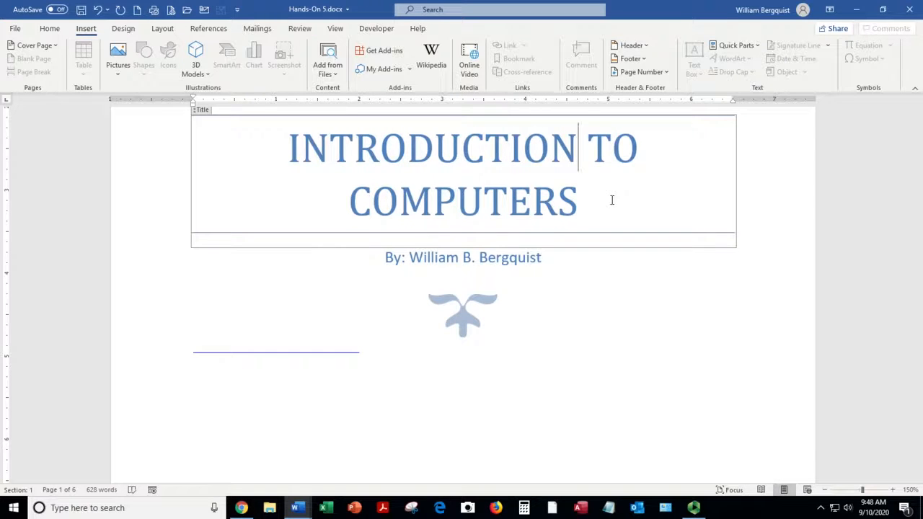
key("Left")
key("Left")
key("Left")
key("Left")
key("Left")
left_click(842, 210)
Delete the name from the cover page's first page header and leave header editing.
scroll(844, 210, "up", 3)
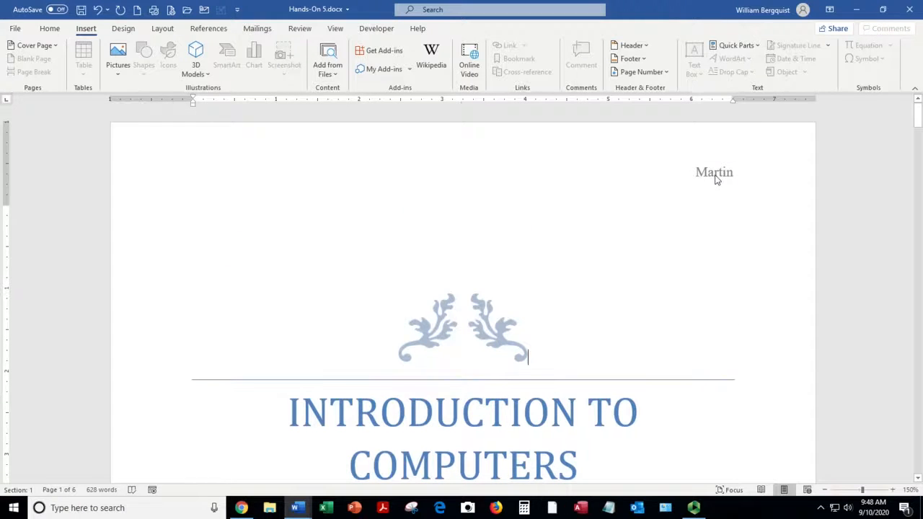
double_click(716, 176)
double_click(716, 175)
key("BackSpace")
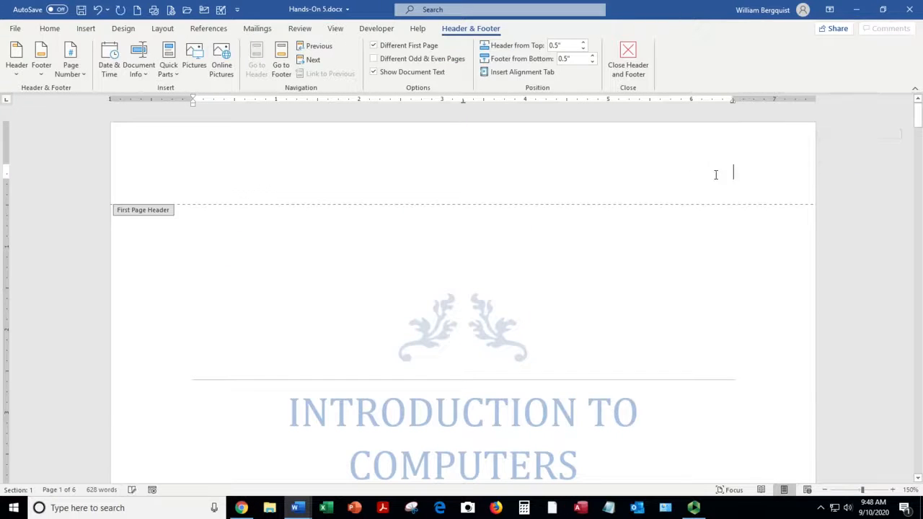
double_click(837, 205)
key("Escape")
left_click(625, 59)
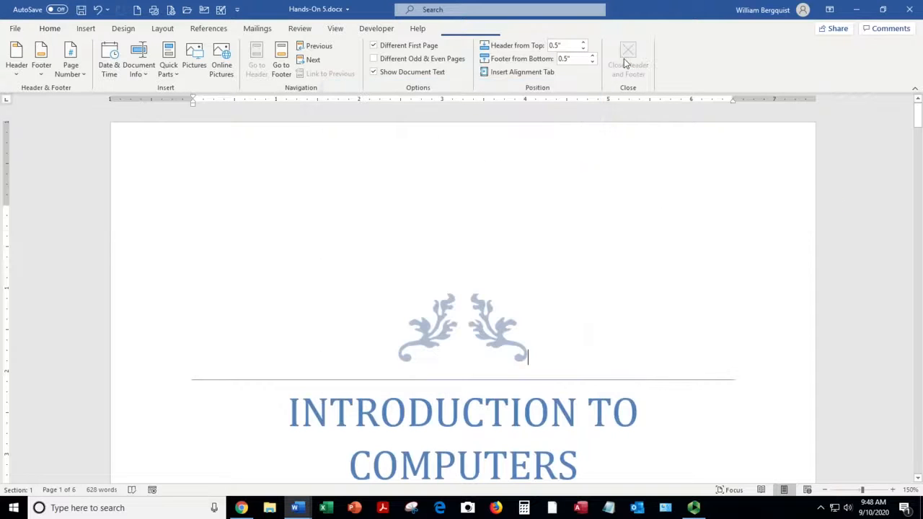
Check every page of the document at 80% zoom for headings, header and page numbers, and save the document.
scroll(870, 210, "down", 10)
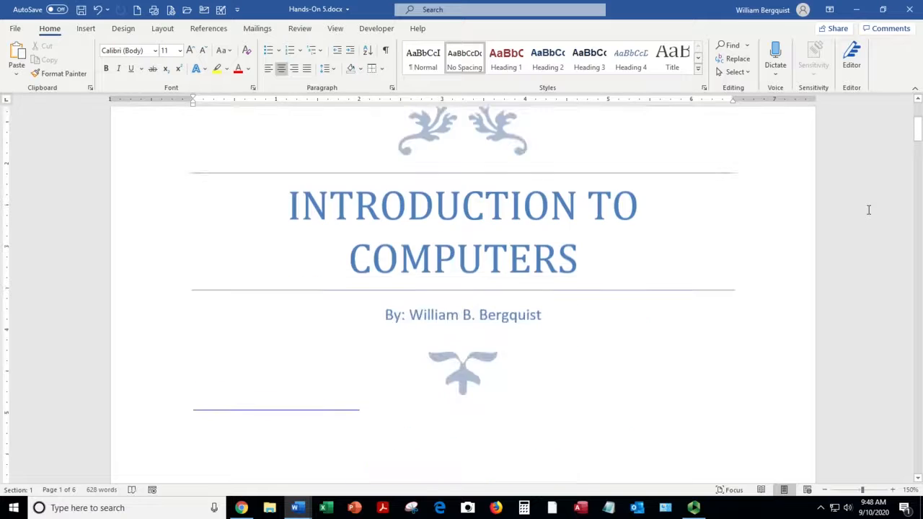
scroll(869, 210, "down", 10)
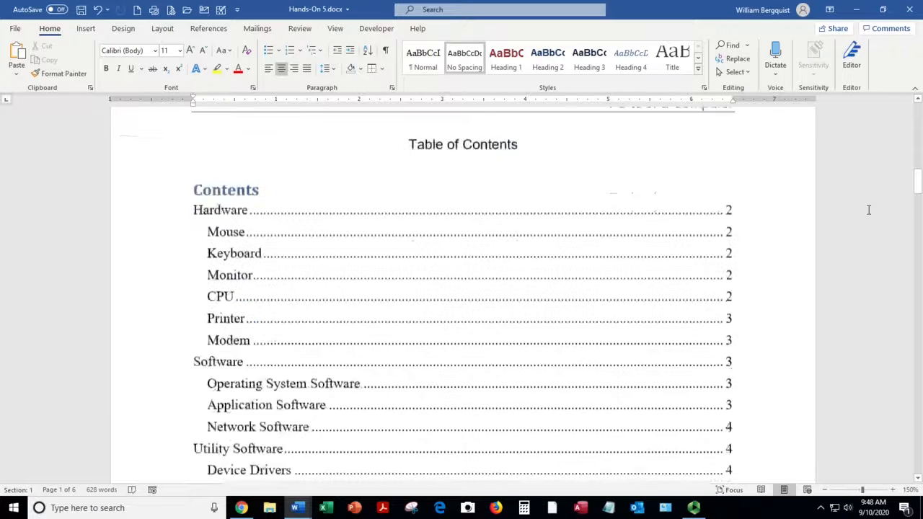
scroll(870, 210, "down", 4, "ctrl")
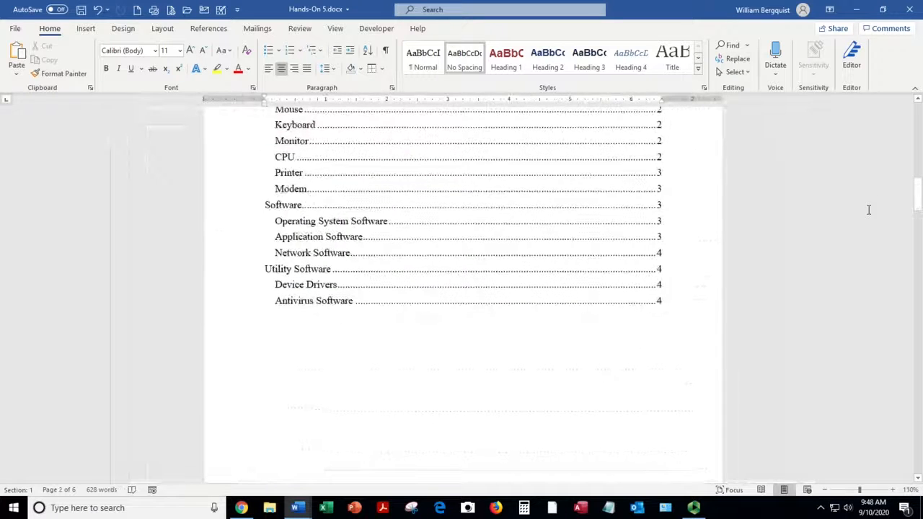
scroll(869, 210, "down", 3, "ctrl")
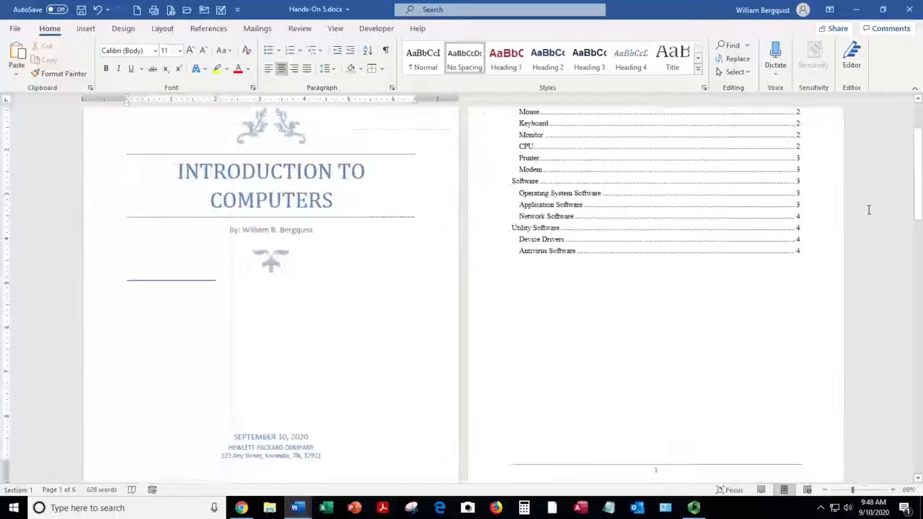
scroll(869, 210, "down", 8)
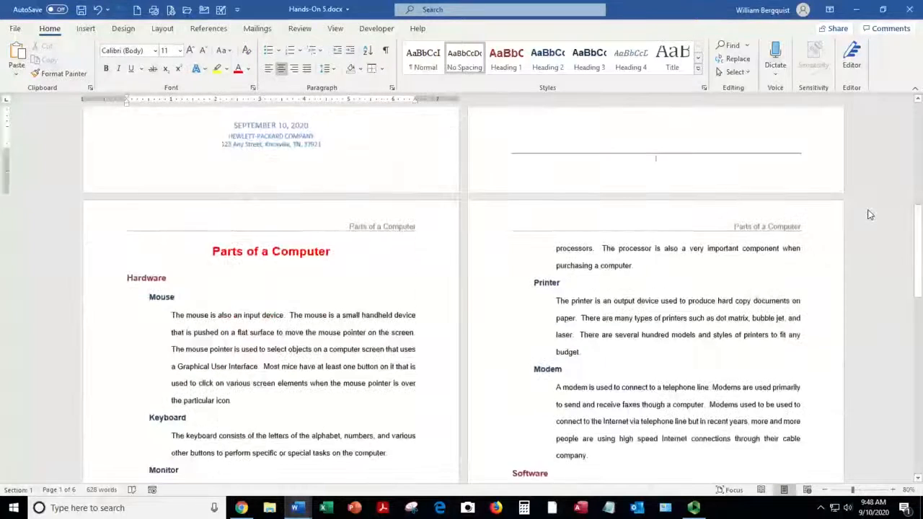
scroll(869, 210, "down", 6)
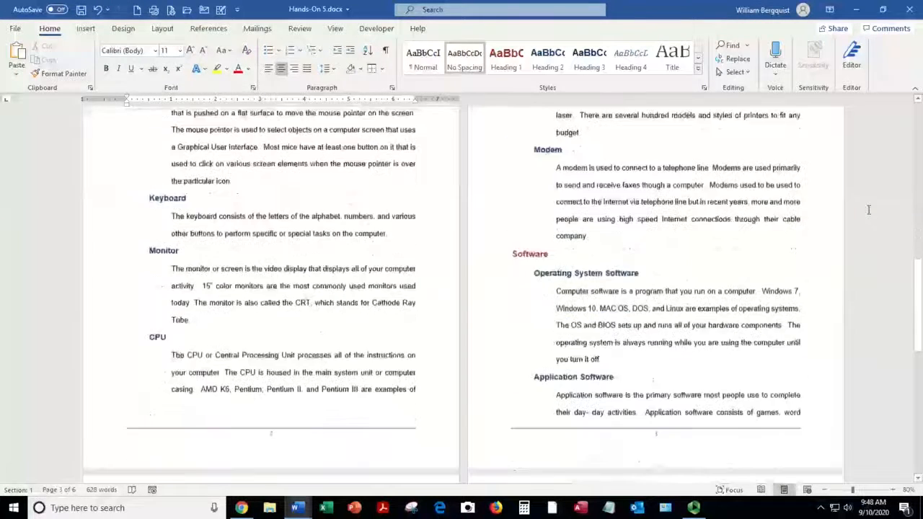
scroll(870, 210, "down", 9)
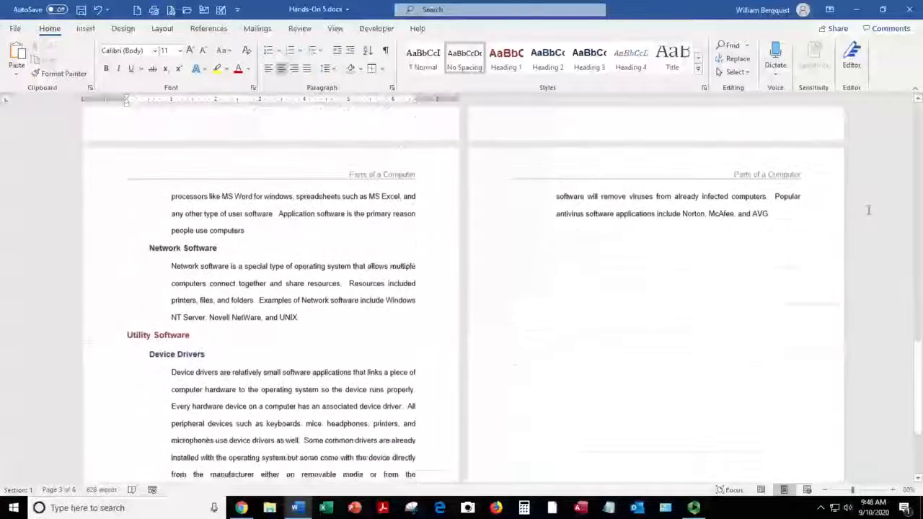
scroll(869, 209, "down", 3)
scroll(870, 212, "up", 6)
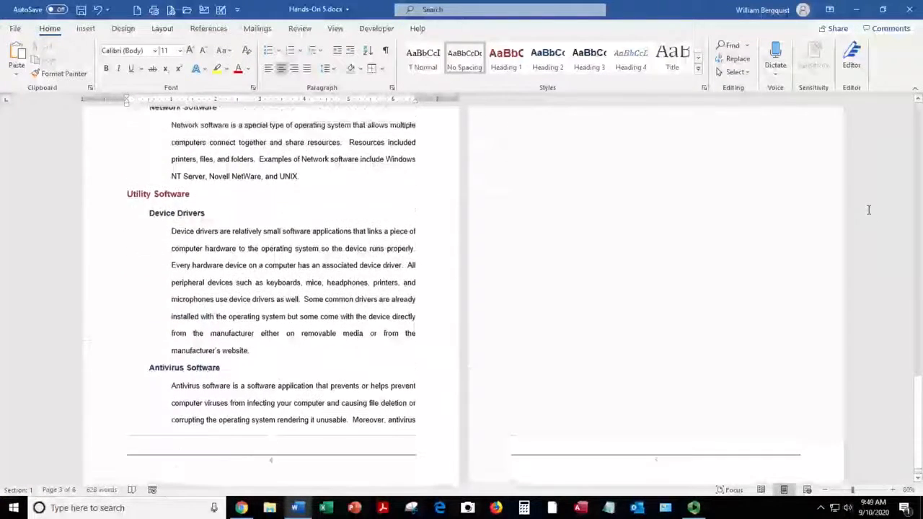
scroll(870, 214, "up", 9)
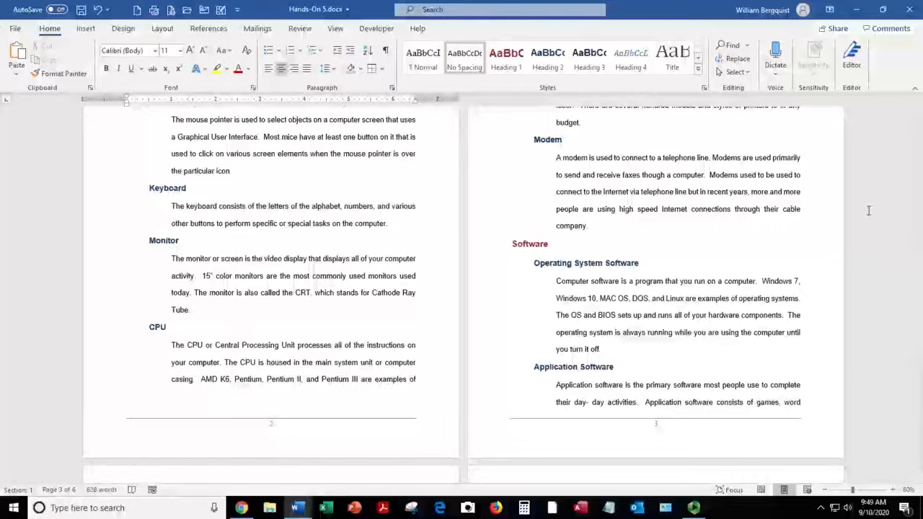
left_click(82, 11)
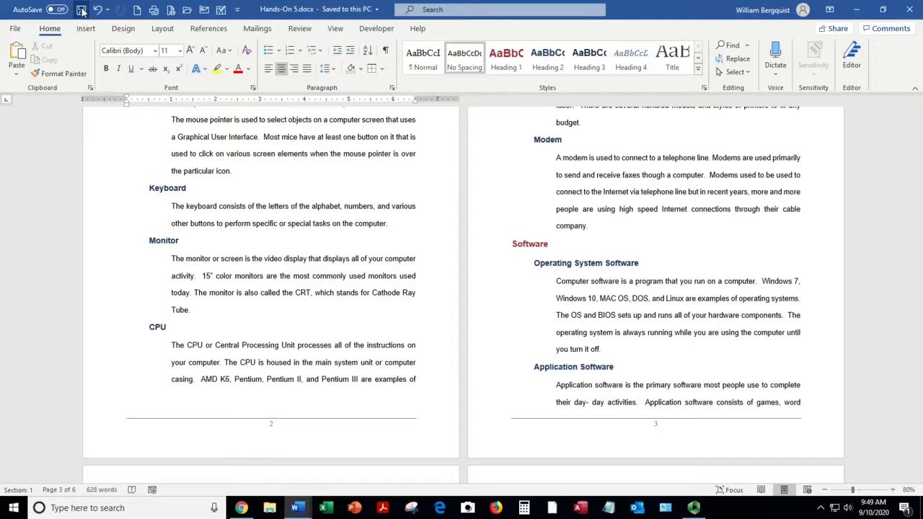
Set the Hardware heading's font color to Dark Blue and update the Heading 1 style to match it.
scroll(362, 234, "up", 5)
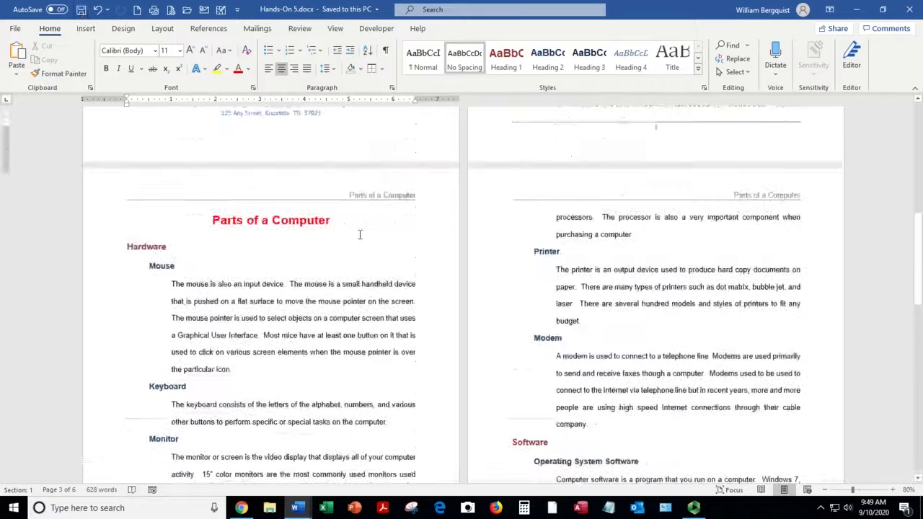
left_click(154, 257)
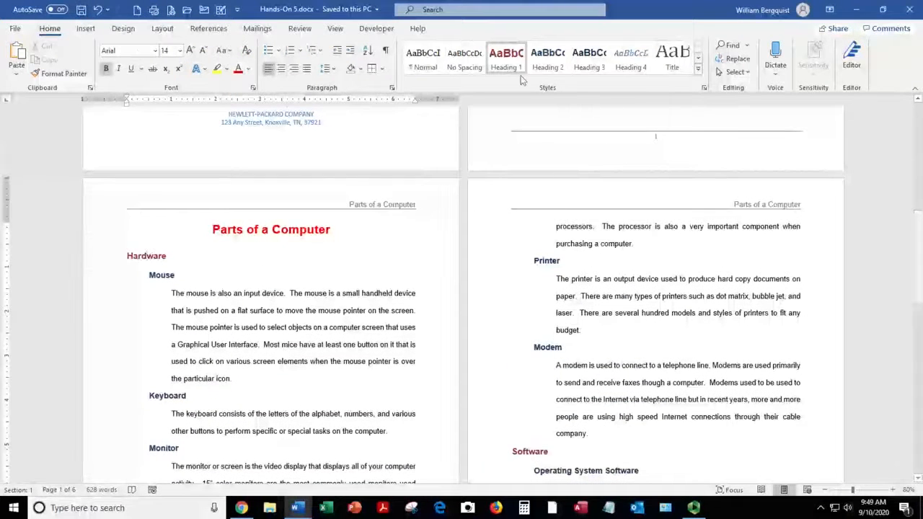
right_click(505, 61)
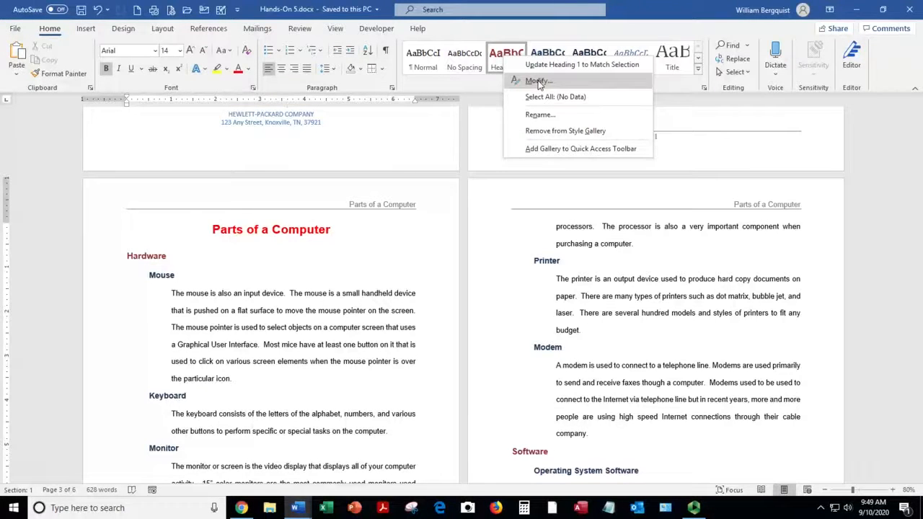
key("Escape")
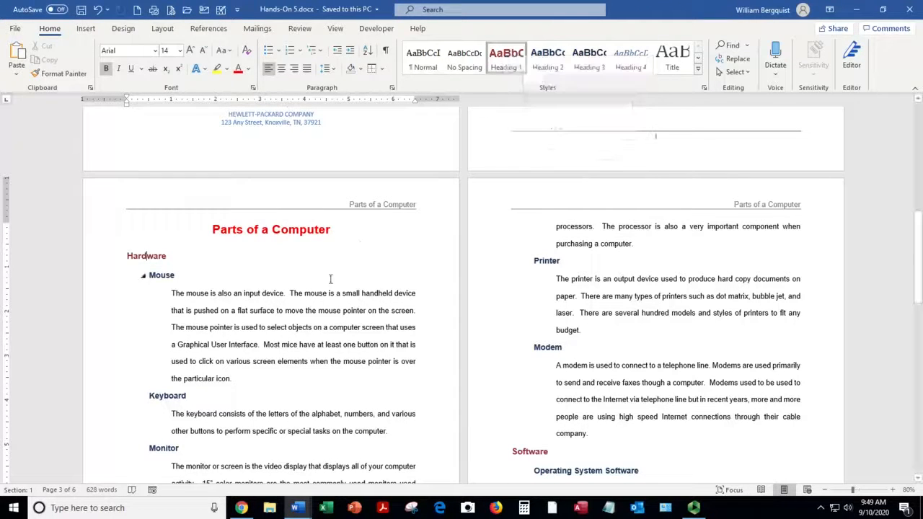
double_click(150, 255)
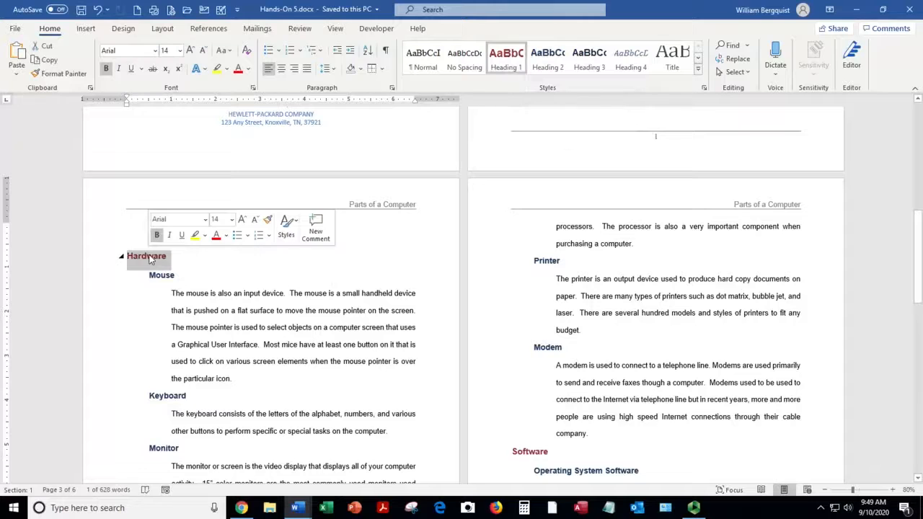
left_click(226, 237)
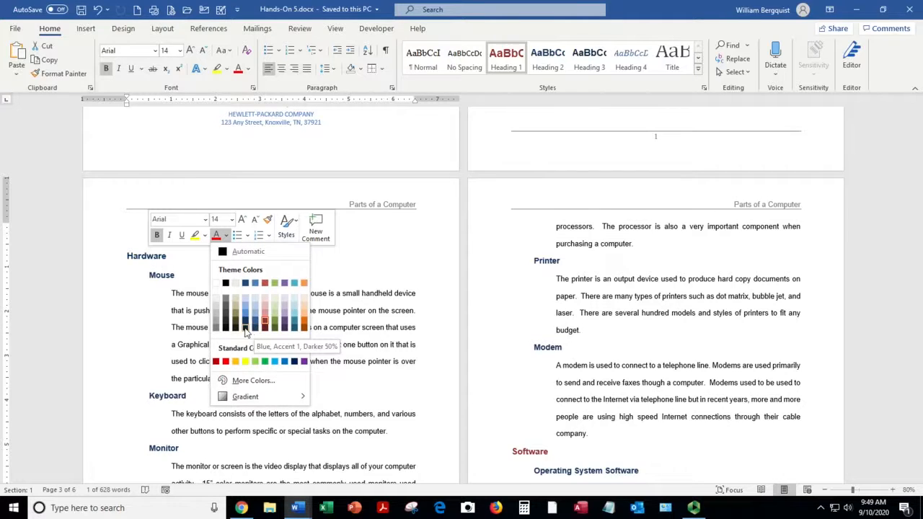
left_click(295, 362)
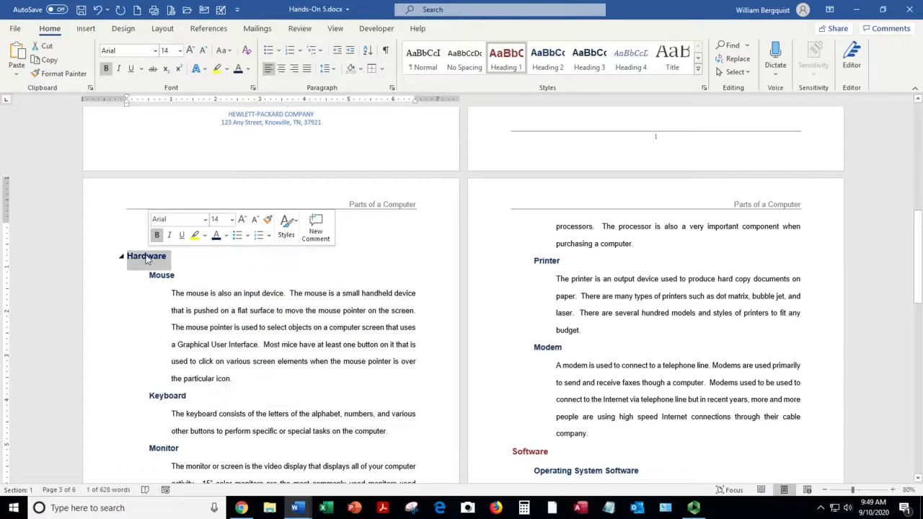
right_click(496, 62)
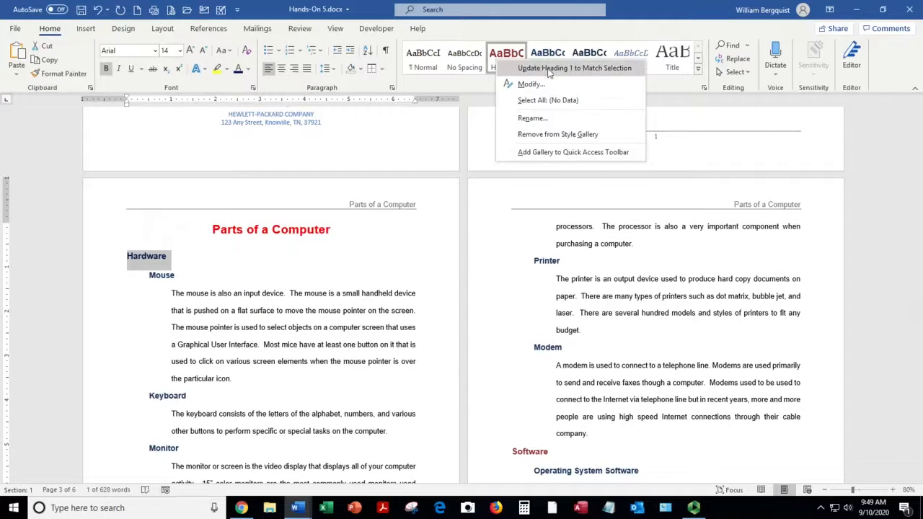
left_click(608, 71)
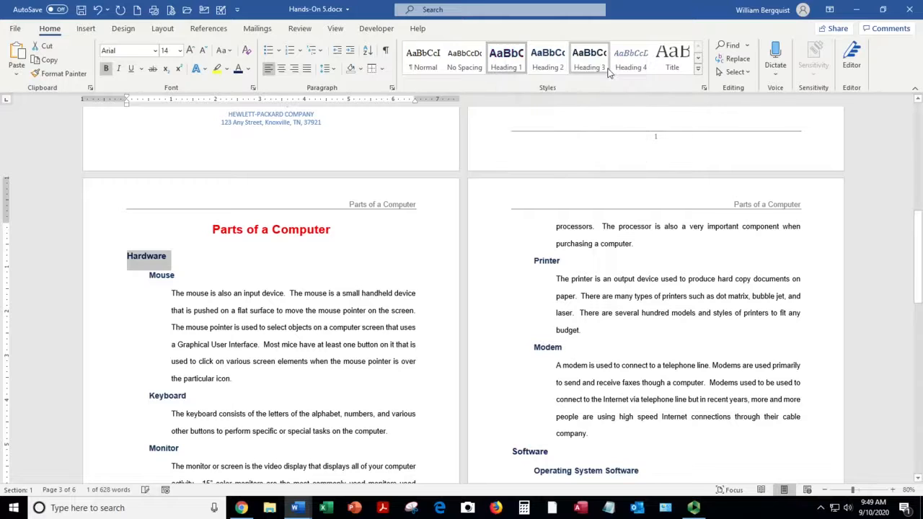
left_click(258, 316)
Set the font color of the Mouse subheading under Hardware to the standard Blue.
scroll(274, 346, "down", 3)
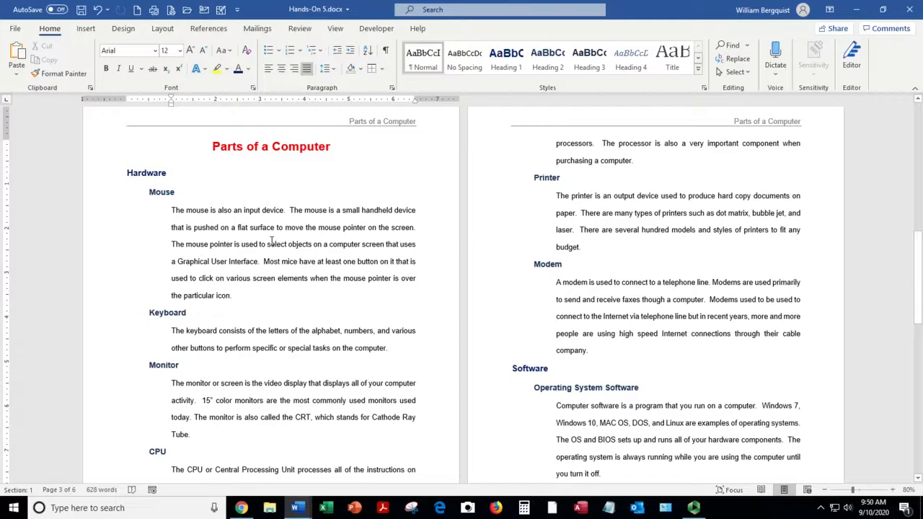
left_click(158, 191)
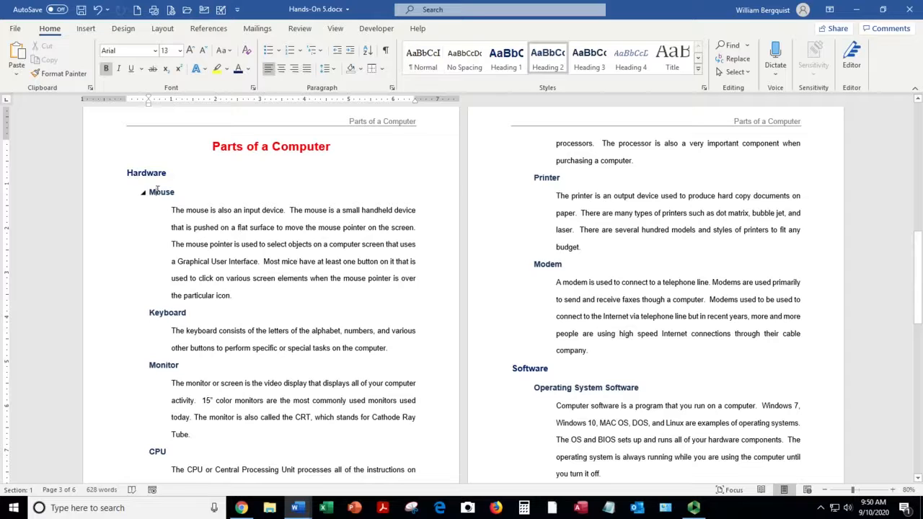
double_click(163, 192)
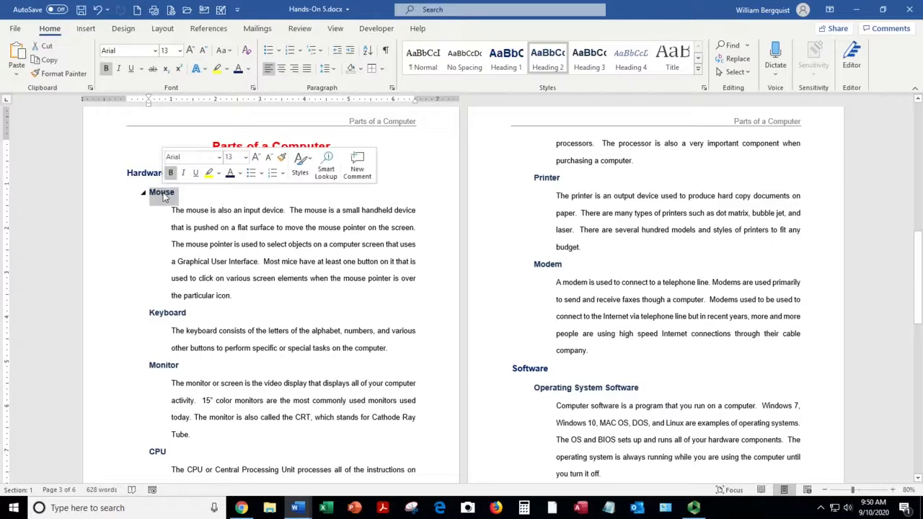
left_click(241, 173)
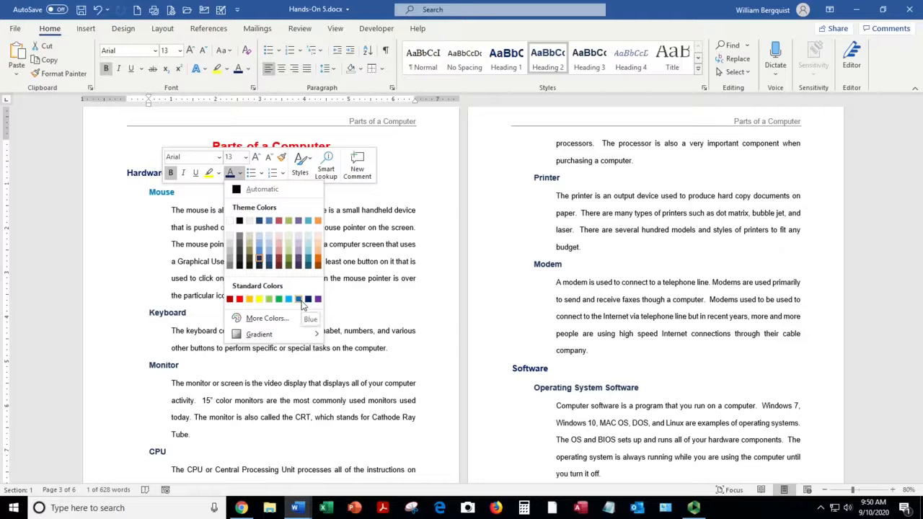
left_click(301, 302)
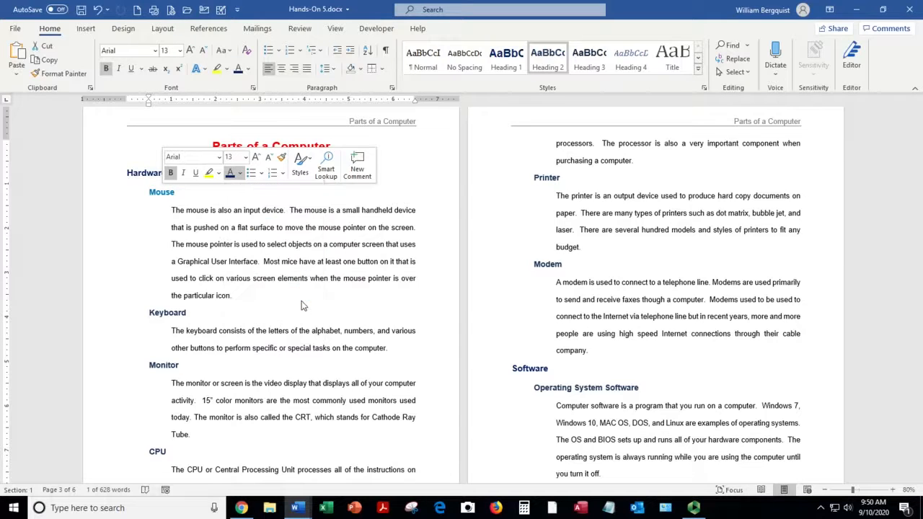
Update the Heading 2 style to match the selected blue Mouse subheading.
right_click(160, 198)
key("Escape")
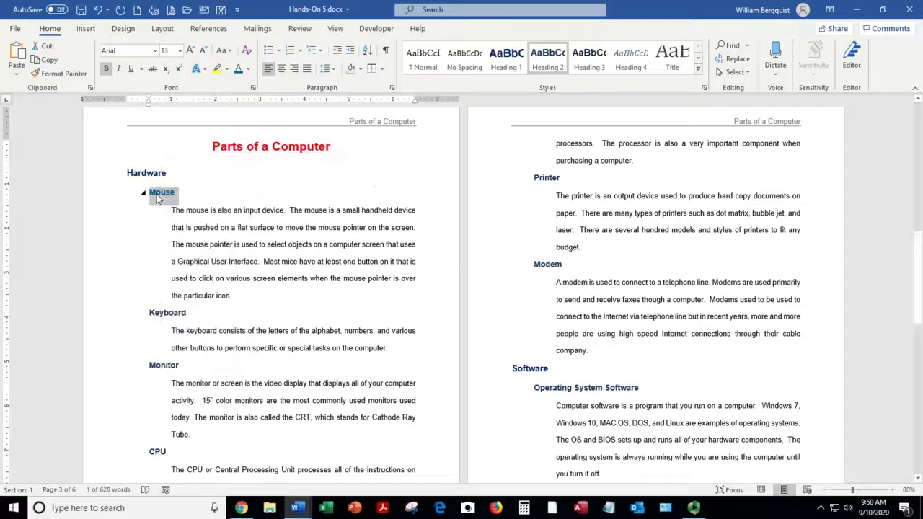
right_click(547, 65)
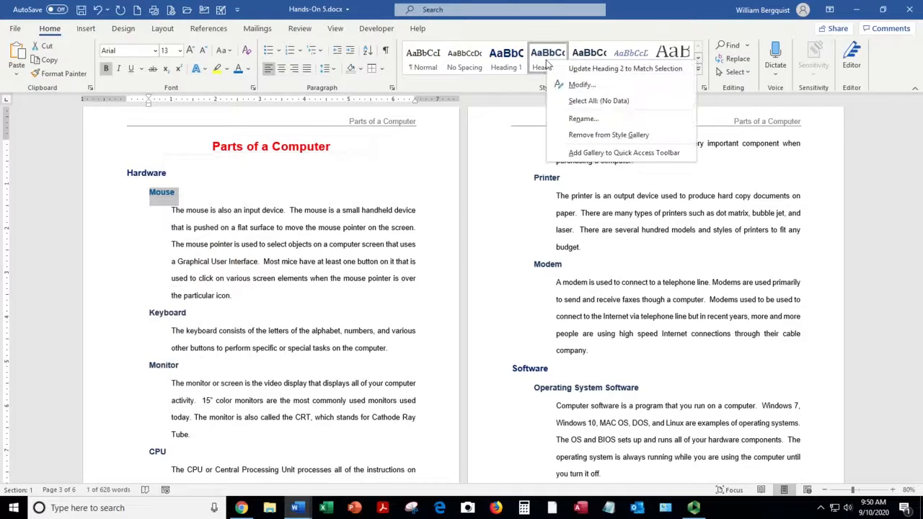
left_click(597, 70)
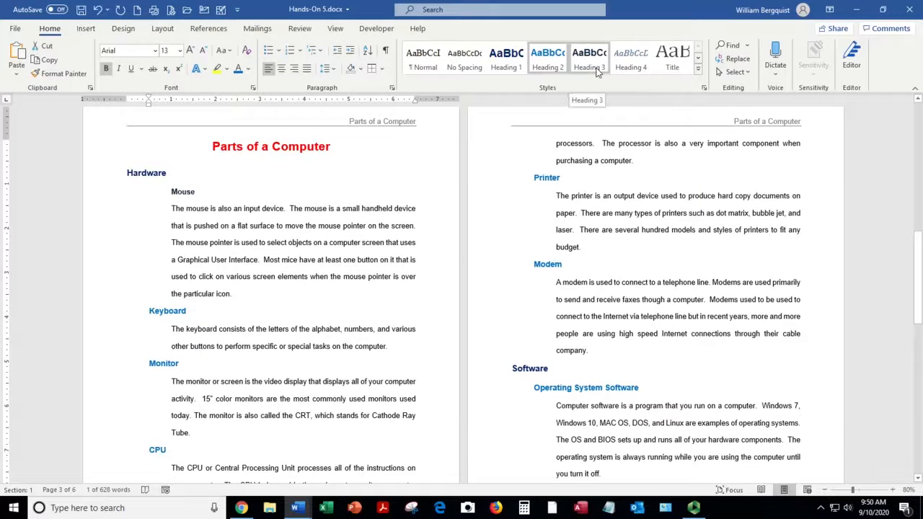
left_click(257, 238)
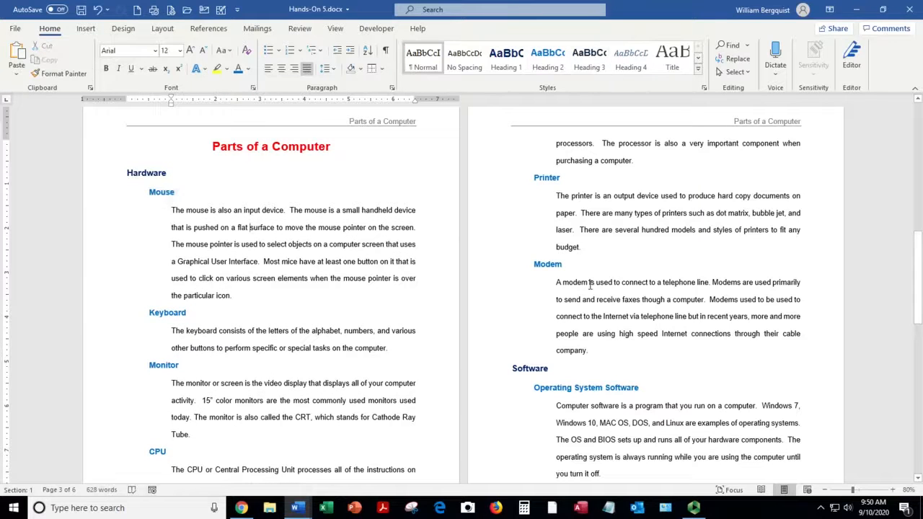
Check the Heading 2 subheadings through to the last page and save the document.
scroll(609, 282, "down", 1)
scroll(609, 281, "down", 4)
scroll(608, 281, "down", 6)
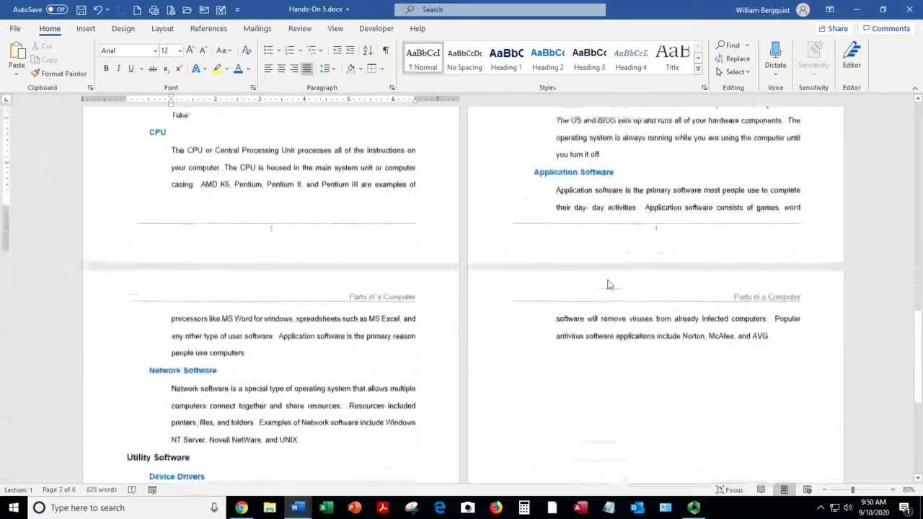
scroll(608, 280, "down", 1)
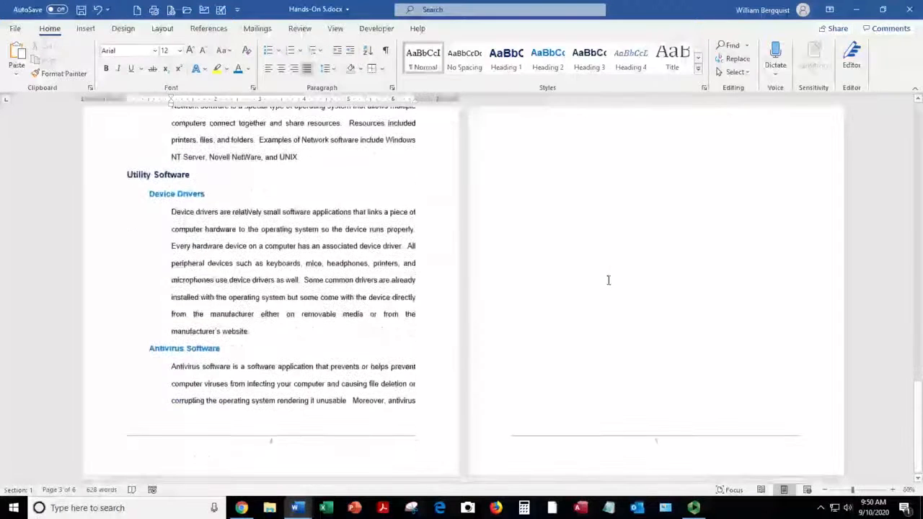
left_click(82, 9)
Set the font color of the "Parts of a Computer" title above Hardware to the standard Dark Blue.
scroll(287, 287, "up", 13)
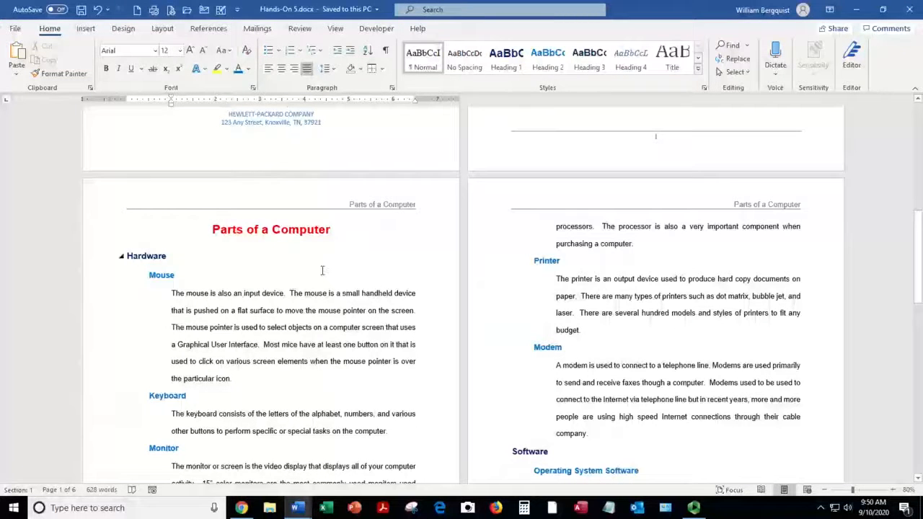
left_click_drag(249, 227, 333, 231)
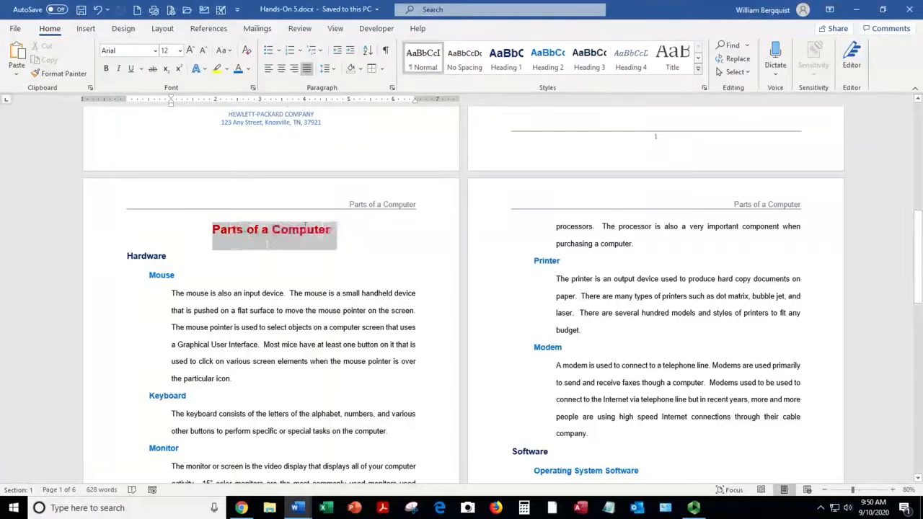
left_click(382, 208)
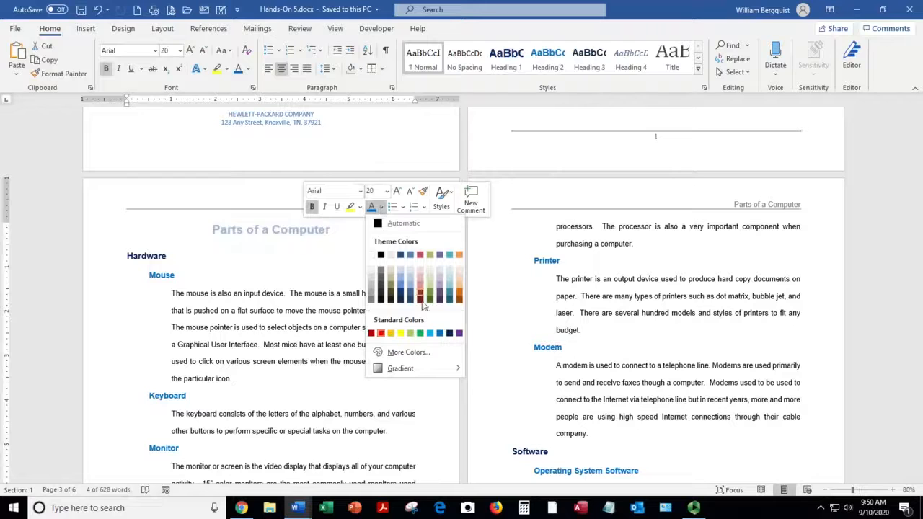
left_click(449, 333)
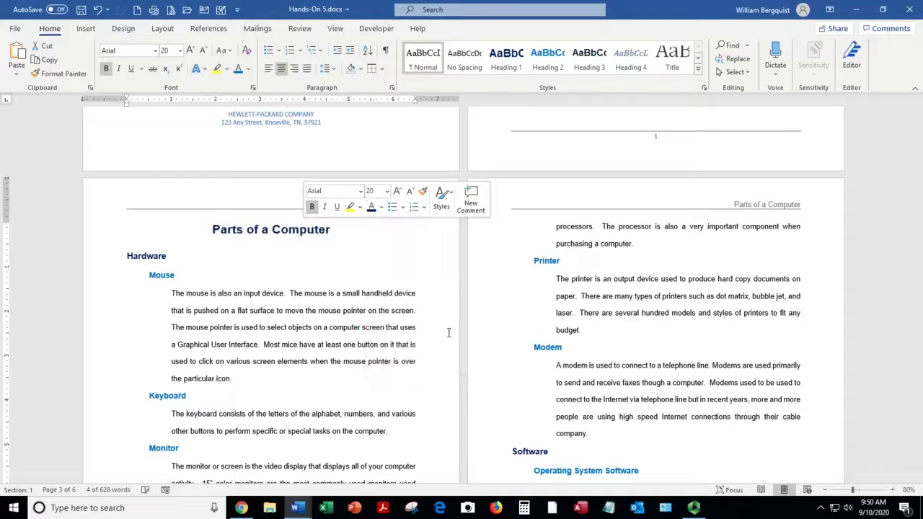
left_click(280, 348)
Check the title and heading colors throughout the document, finishing with a multi-page overview at 40% zoom.
scroll(280, 349, "up", 1)
scroll(280, 349, "up", 8)
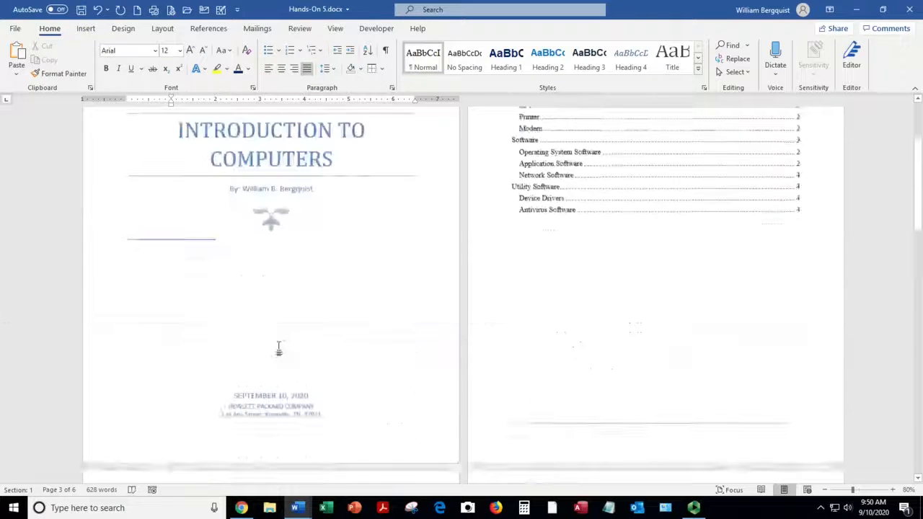
scroll(280, 349, "down", 10)
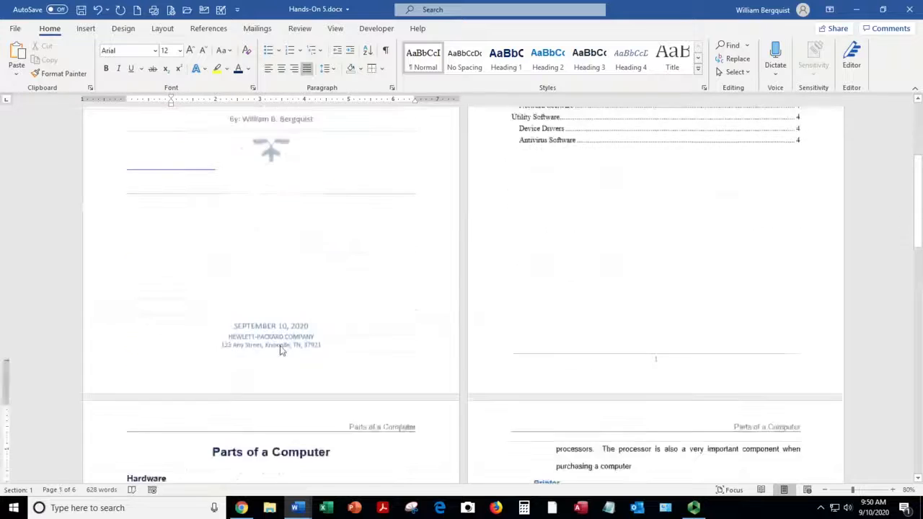
scroll(283, 351, "down", 5)
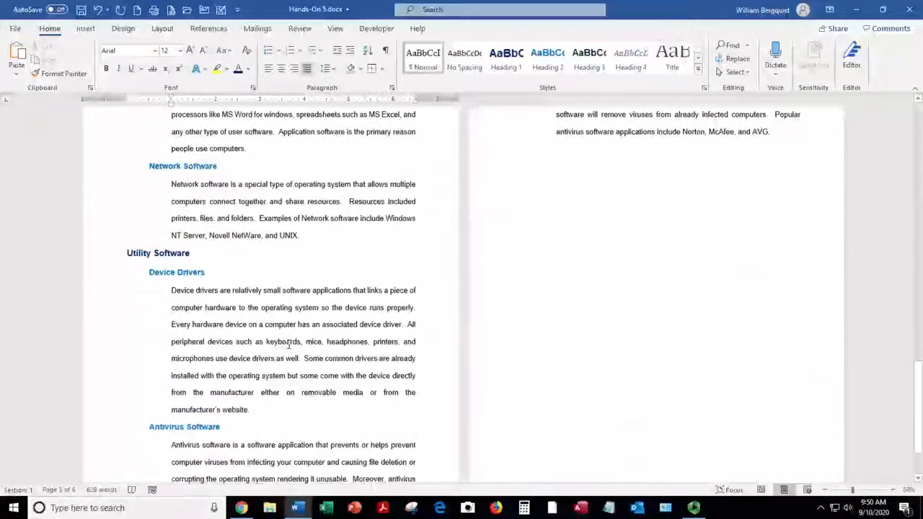
scroll(288, 345, "down", 4)
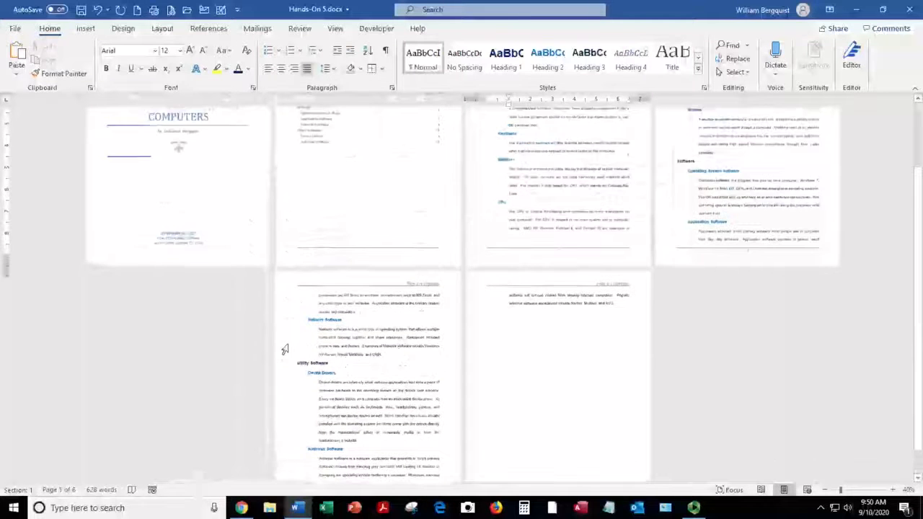
scroll(285, 350, "up", 3)
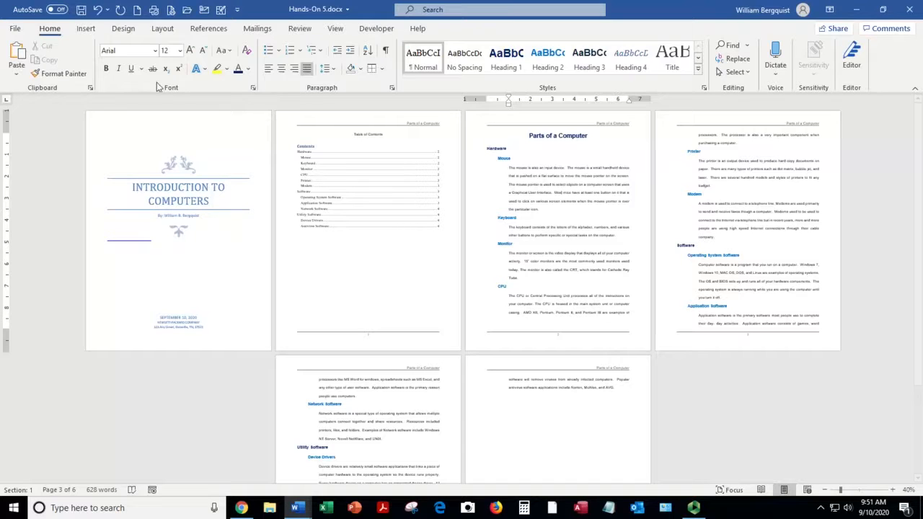
Create a new blank document and set its zoom to 120%.
left_click(138, 13)
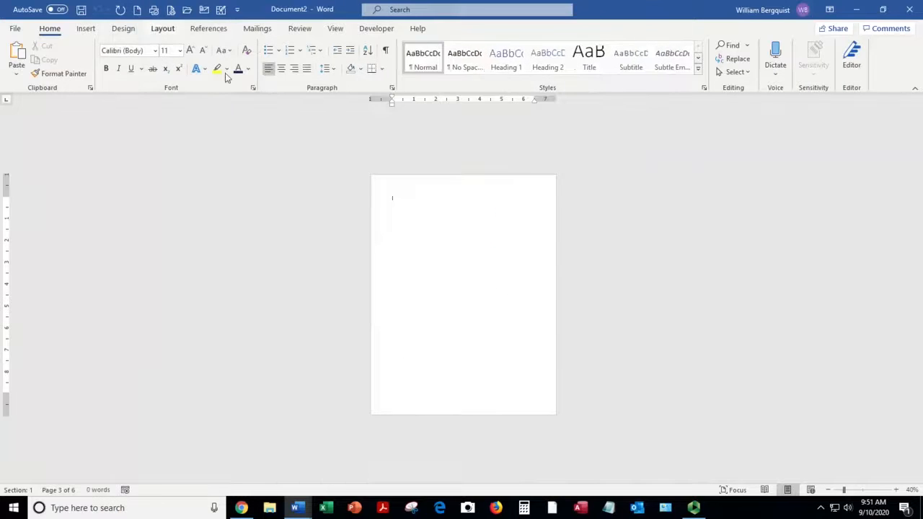
left_click(897, 490)
left_click(897, 490)
left_click(898, 491)
left_click(897, 491)
left_click(898, 490)
left_click(897, 490)
left_click(897, 491)
left_click(897, 490)
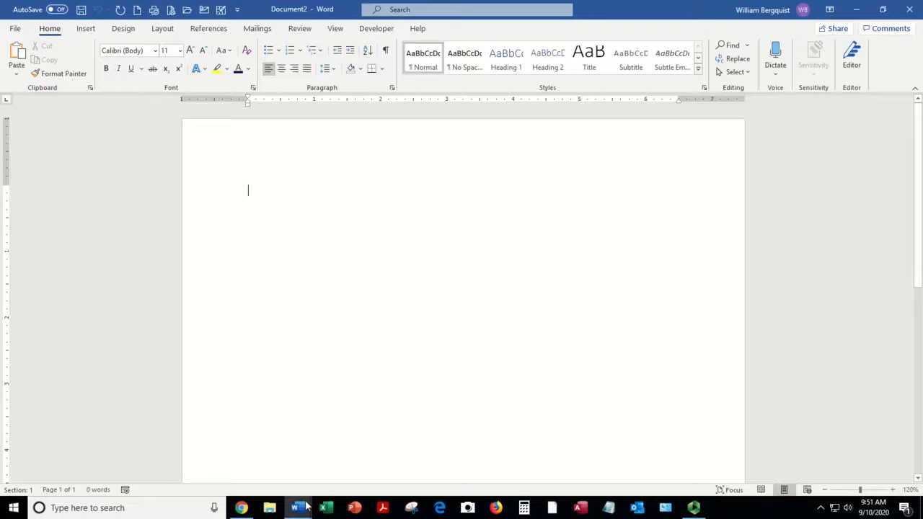
Switch back to the Hands-On 5 document and enlarge its view to 90%.
mouse_move(303, 511)
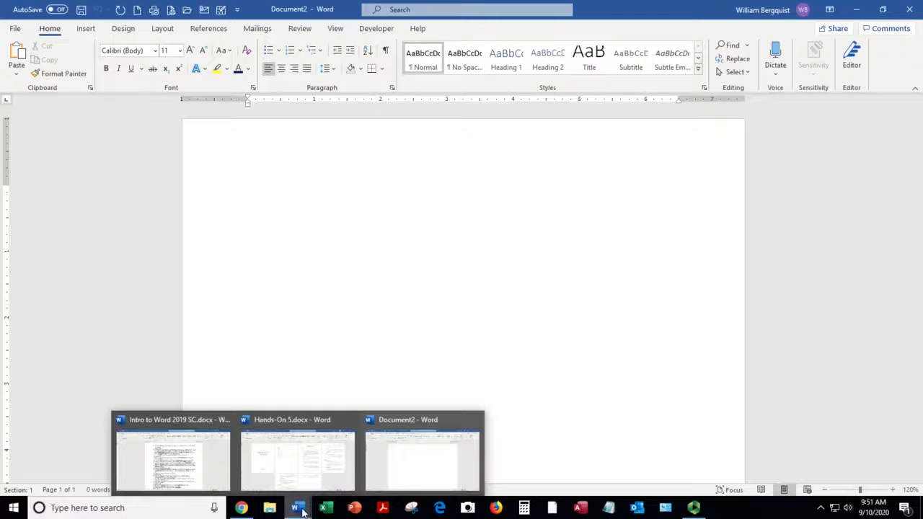
mouse_move(294, 465)
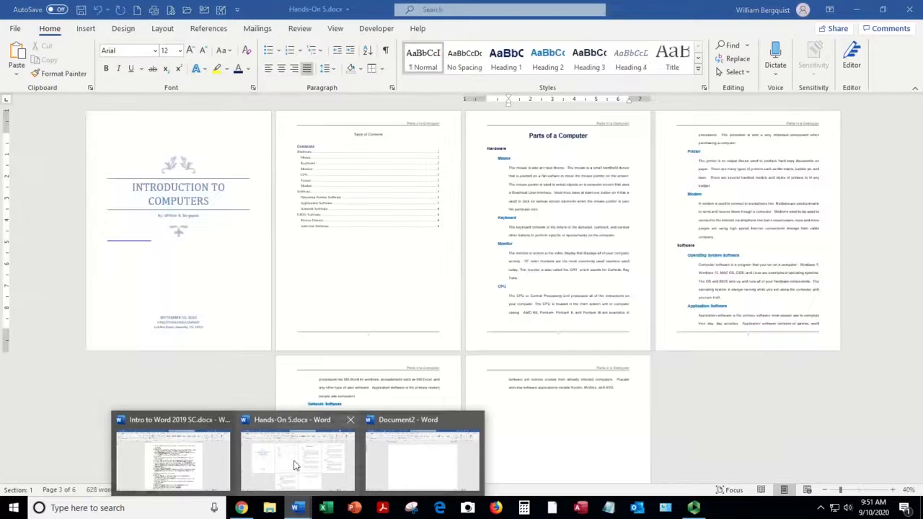
left_click(315, 470)
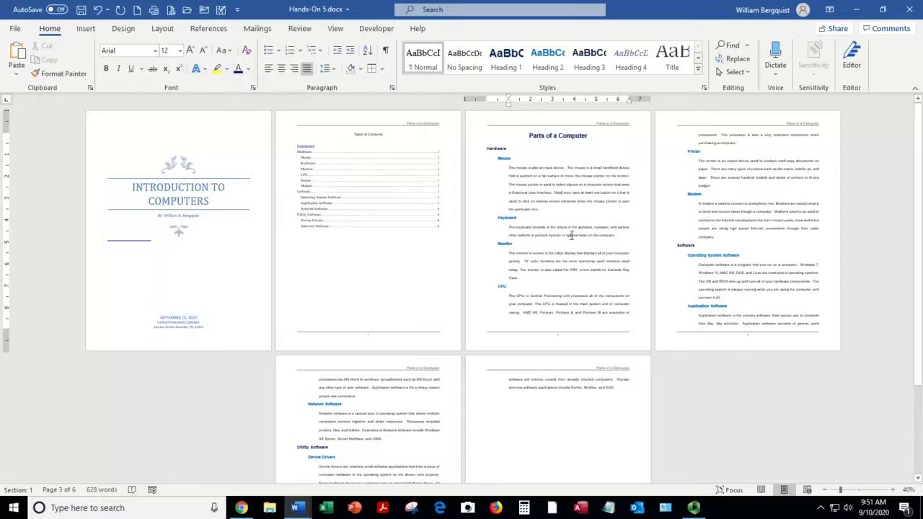
left_click(893, 490)
left_click(893, 491)
left_click(893, 491)
left_click(893, 491)
left_click(893, 490)
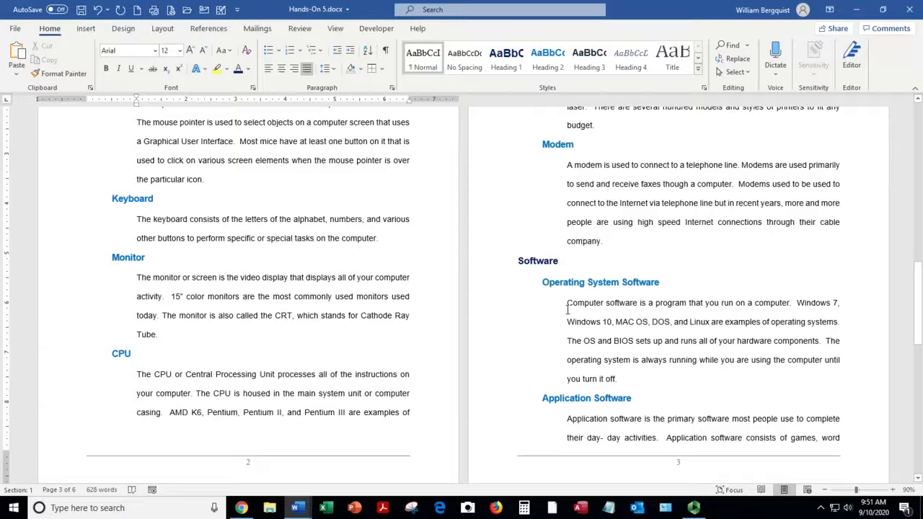
Clear all items from the Office Clipboard and copy the Monitor heading with its paragraph to it.
left_click(90, 87)
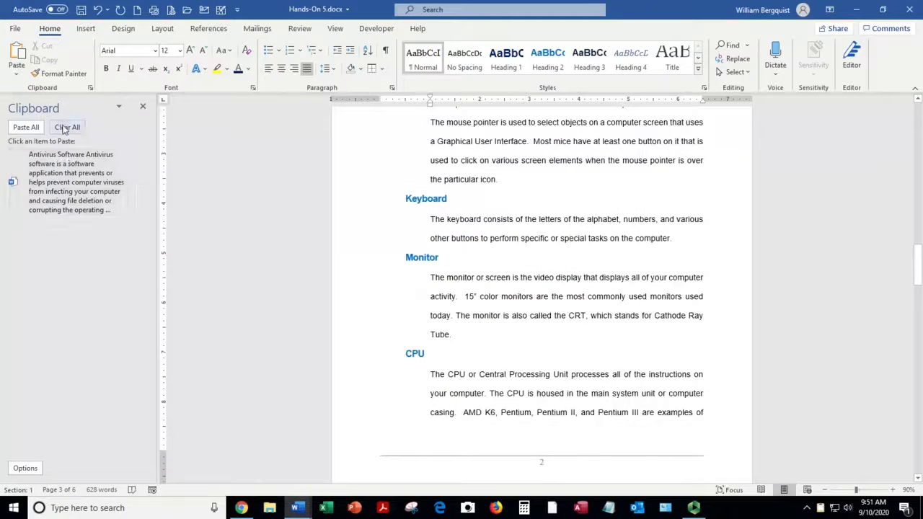
left_click(66, 128)
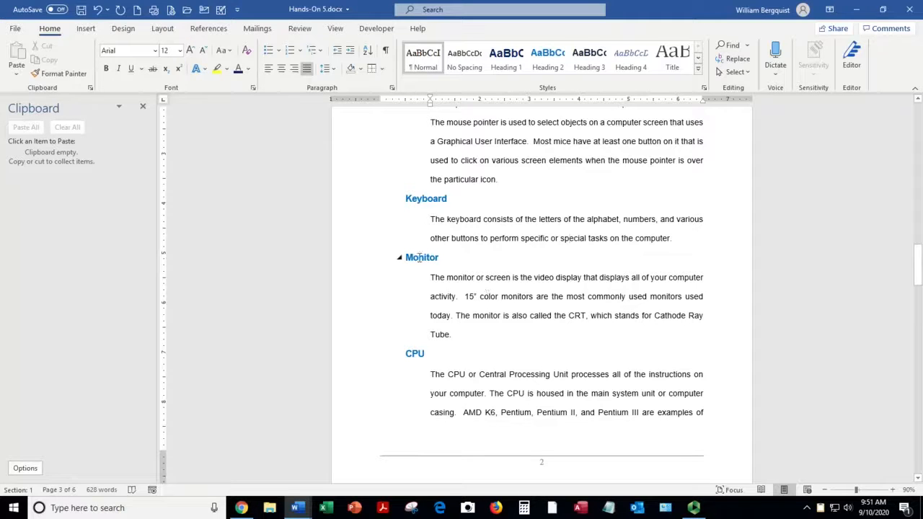
left_click_drag(399, 258, 453, 341)
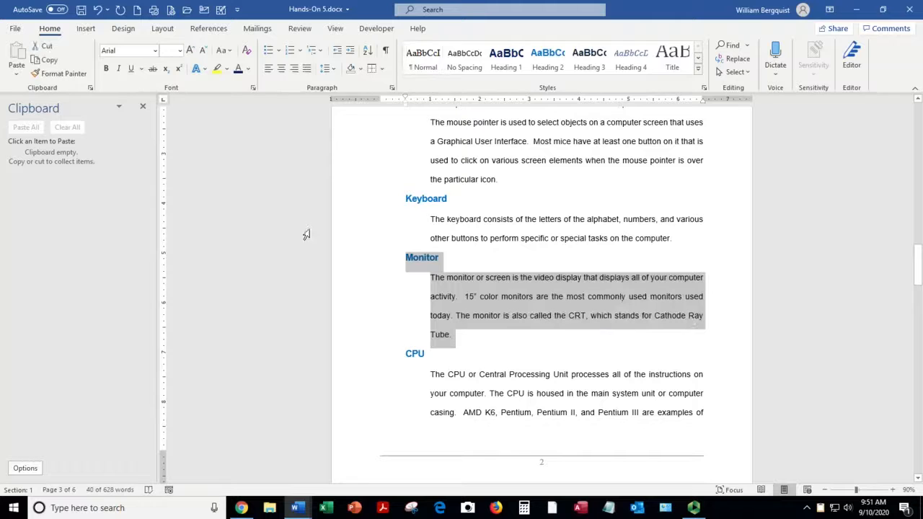
left_click(47, 60)
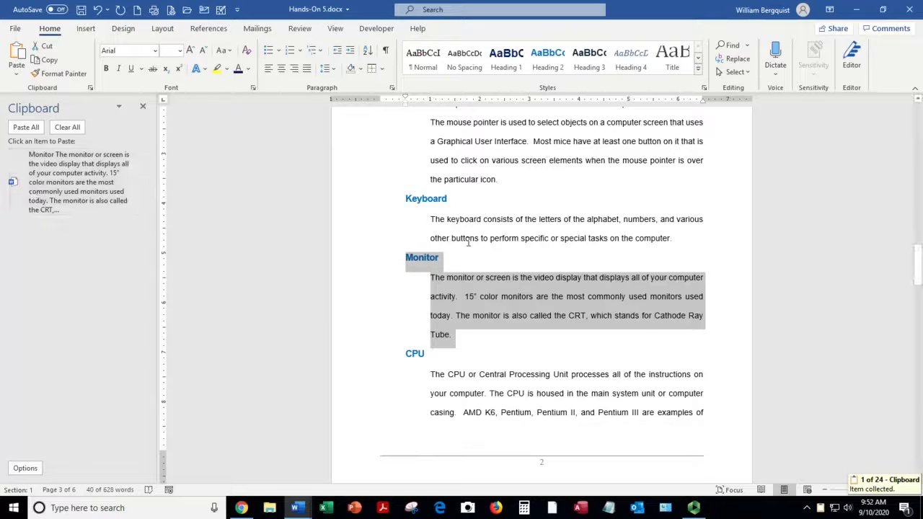
Copy the Mouse section and the Network Software section, each heading with its paragraph, to the Clipboard.
scroll(469, 241, "up", 2)
left_click_drag(407, 161, 521, 277)
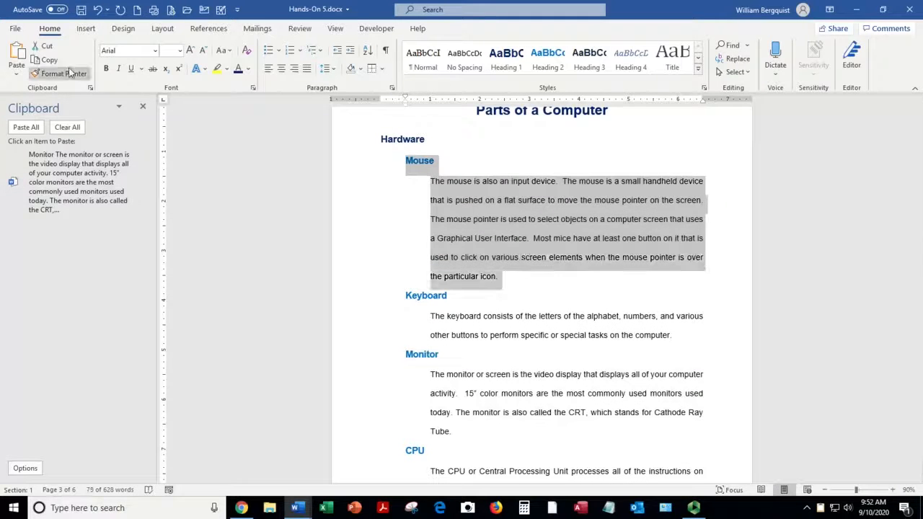
left_click(49, 60)
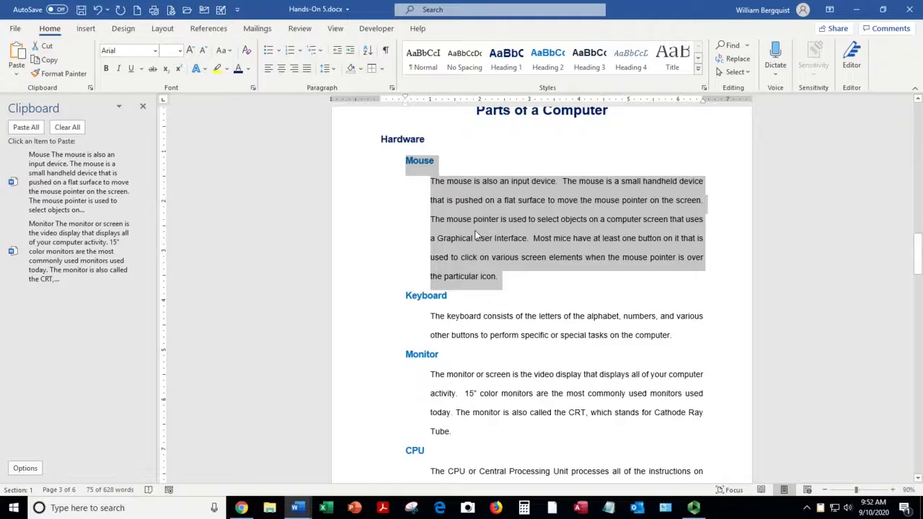
scroll(524, 323, "down", 15)
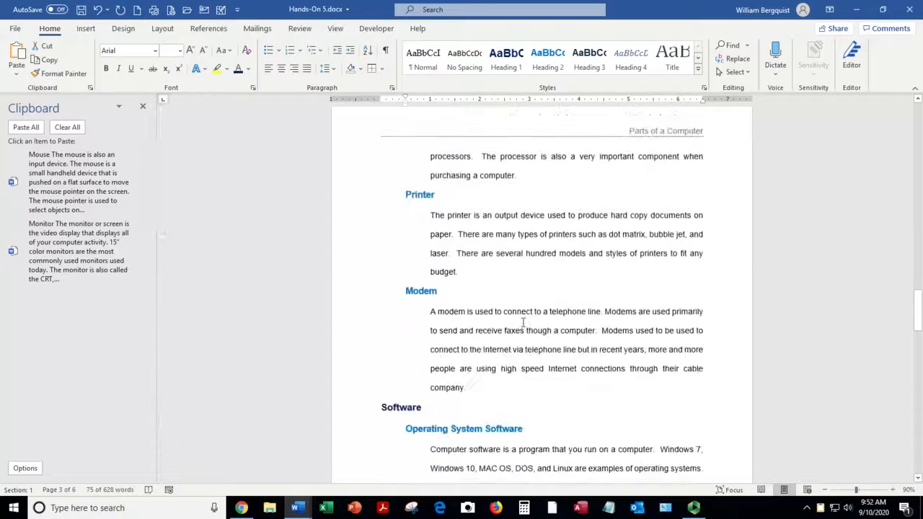
scroll(524, 323, "down", 7)
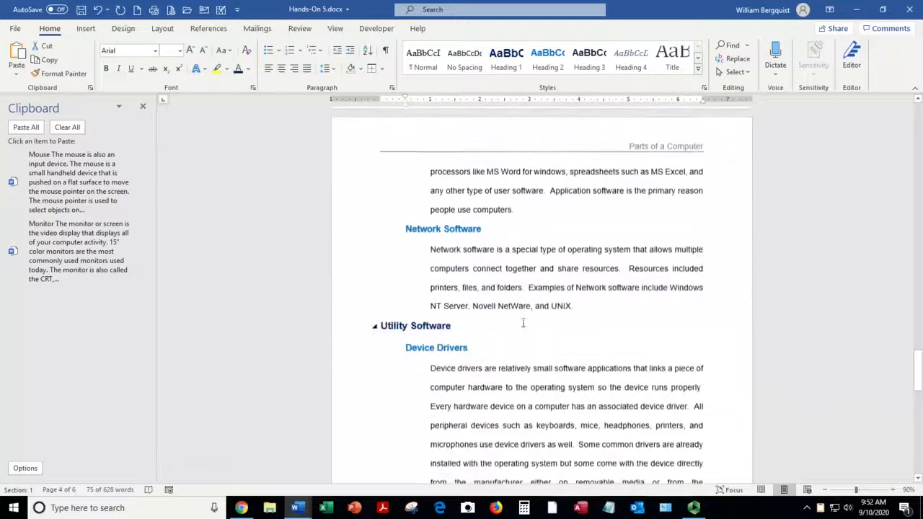
left_click_drag(406, 205, 576, 286)
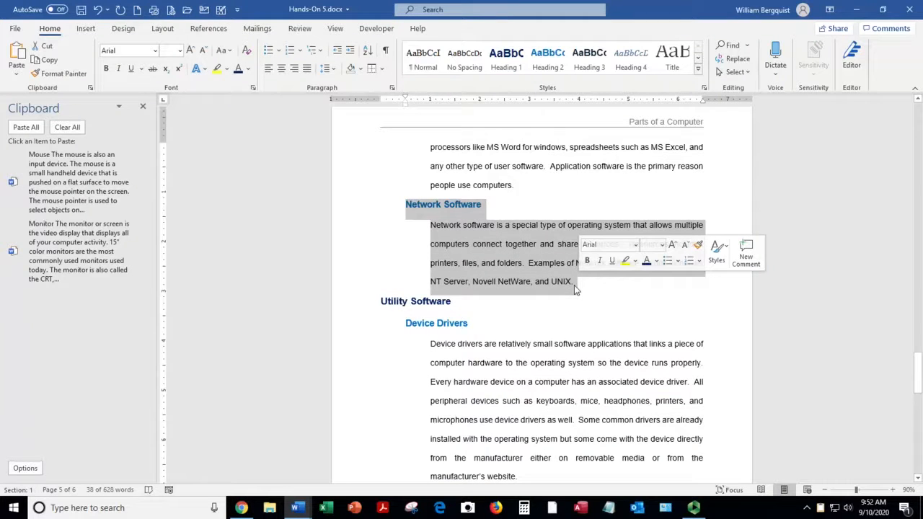
left_click(48, 62)
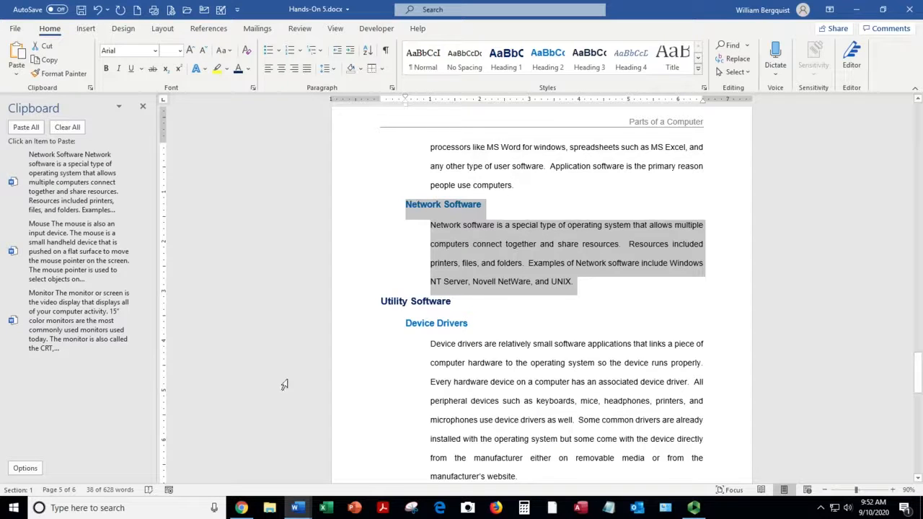
Paste the collected Network Software section followed by the Monitor section into the blank Document2.
mouse_move(298, 508)
left_click(402, 464)
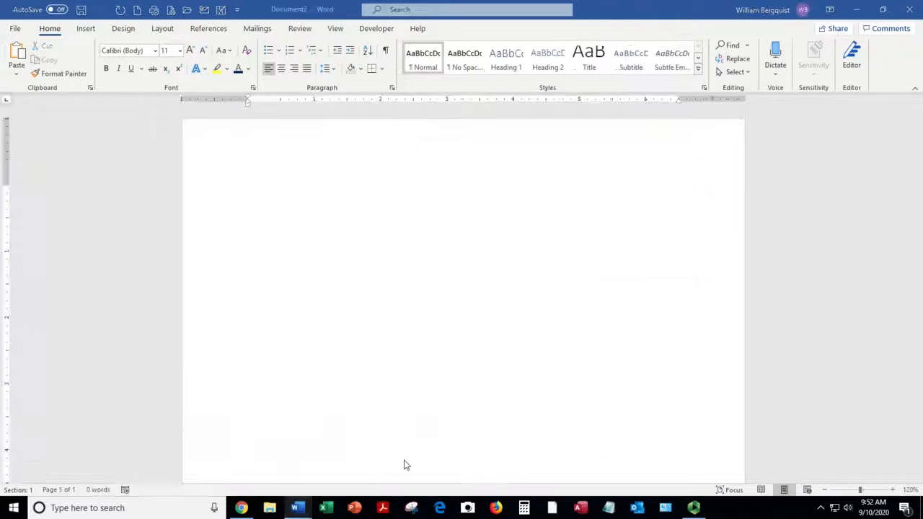
left_click(90, 88)
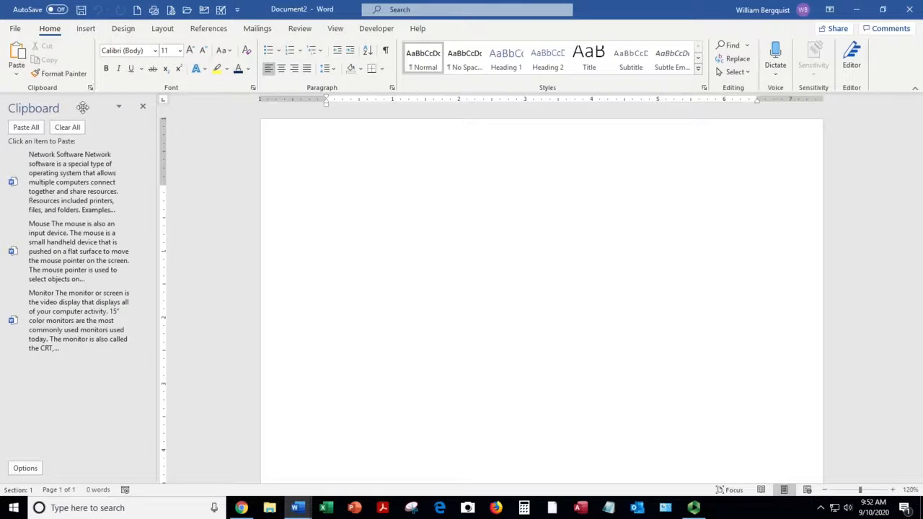
left_click(71, 176)
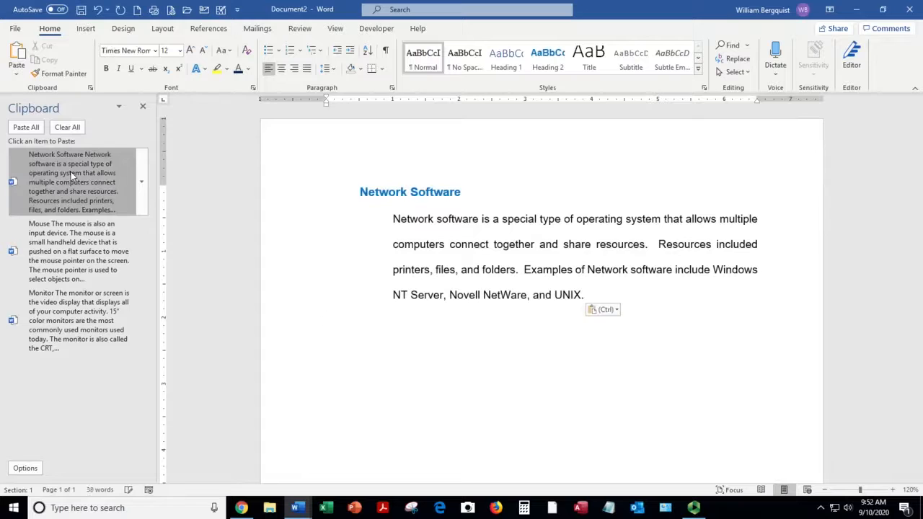
left_click(62, 322)
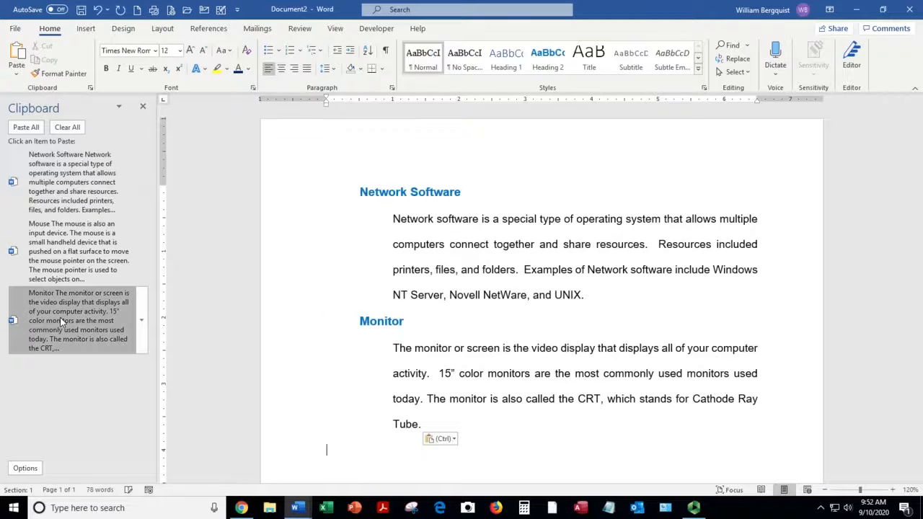
Paste the collected Mouse section below the Monitor section in Document2 and check the pasted sections.
left_click(58, 243)
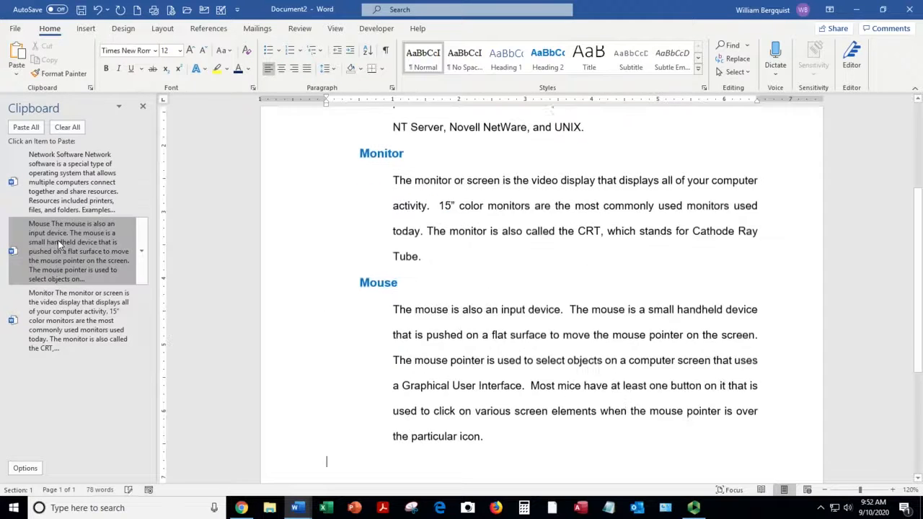
scroll(499, 318, "up", 2)
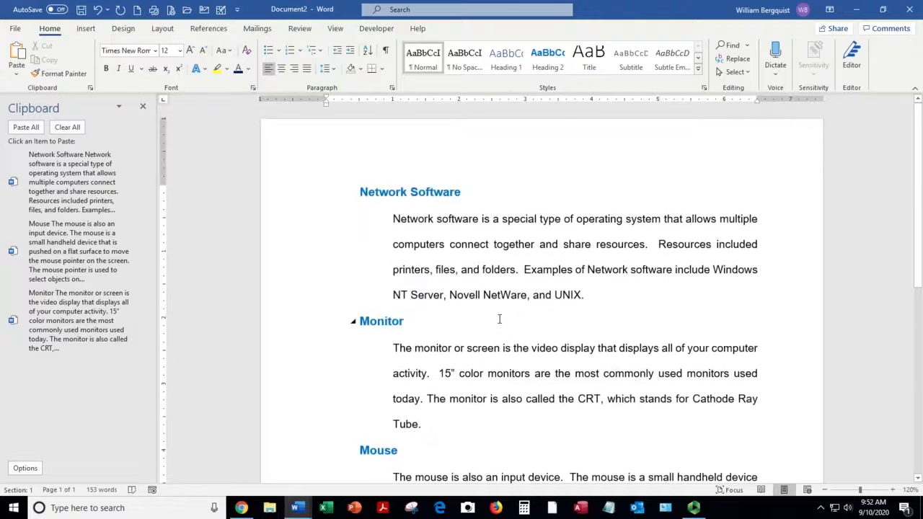
scroll(500, 318, "down", 2)
scroll(499, 319, "up", 3)
left_click(461, 249)
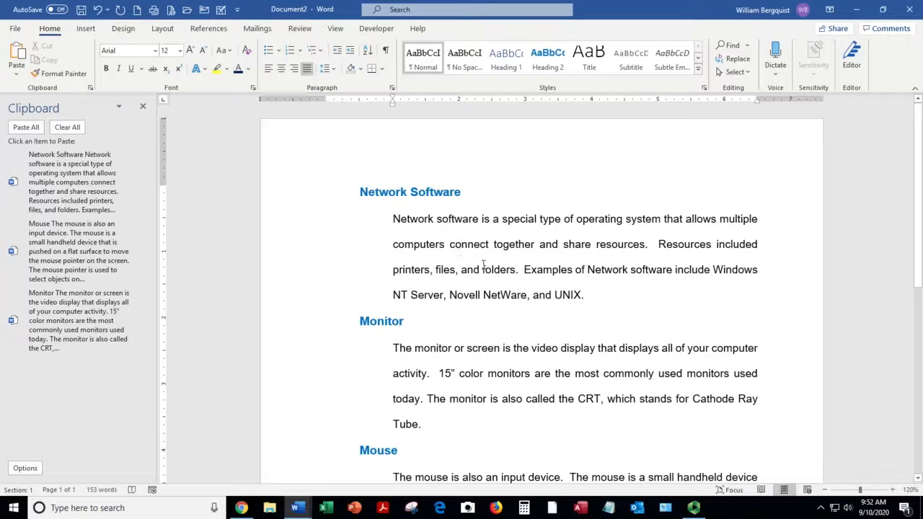
Close Document2 without saving its changes, returning to the Hands-On 5 document.
left_click(16, 29)
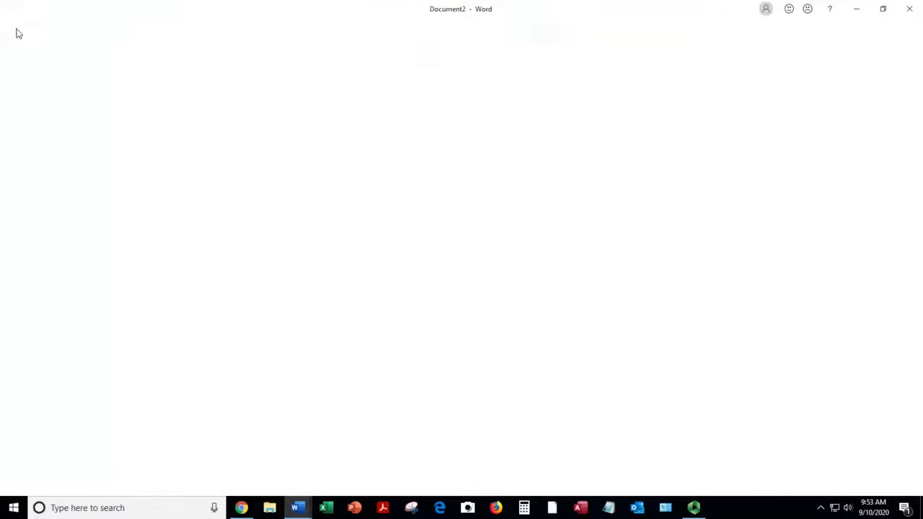
left_click(24, 296)
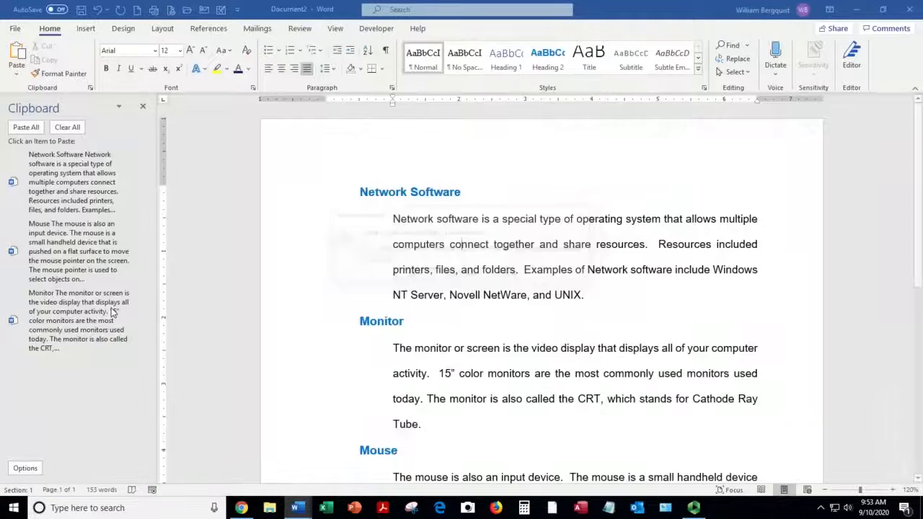
left_click(462, 277)
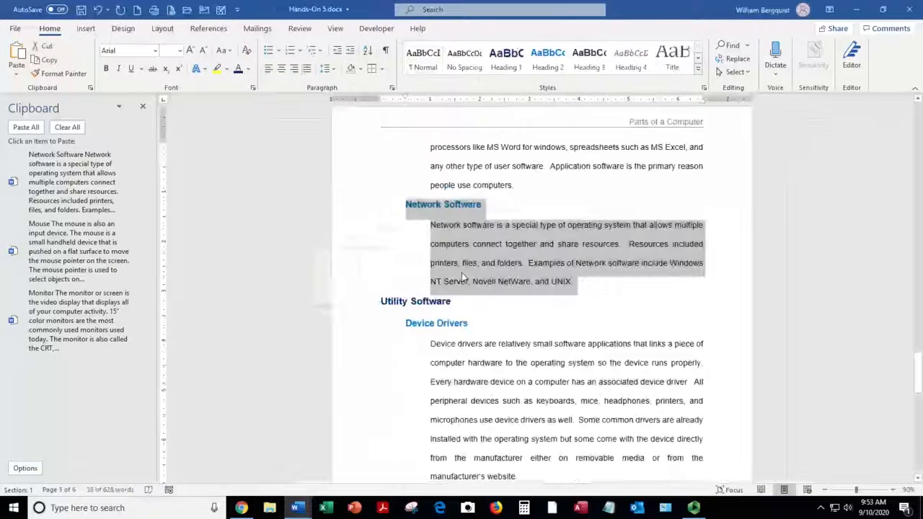
Empty the Office Clipboard and close its pane, and save the Hands-On 5 document.
left_click(490, 230)
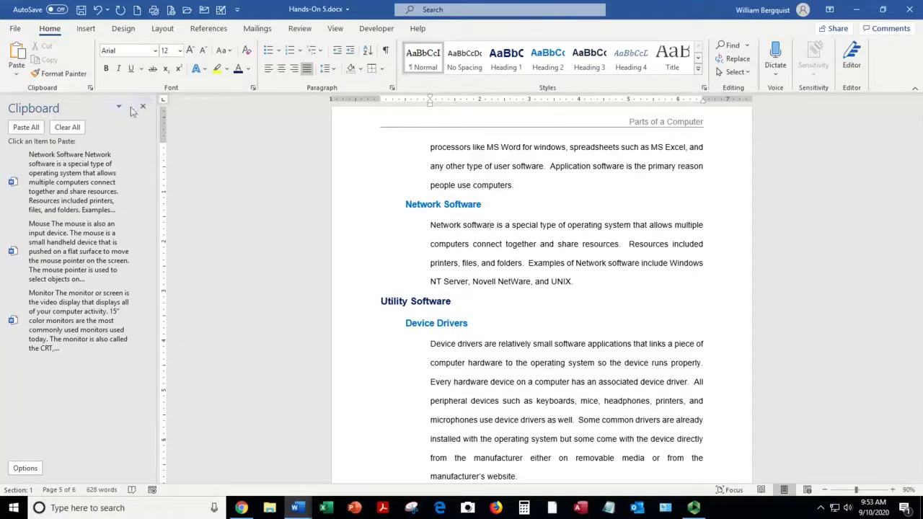
left_click(67, 127)
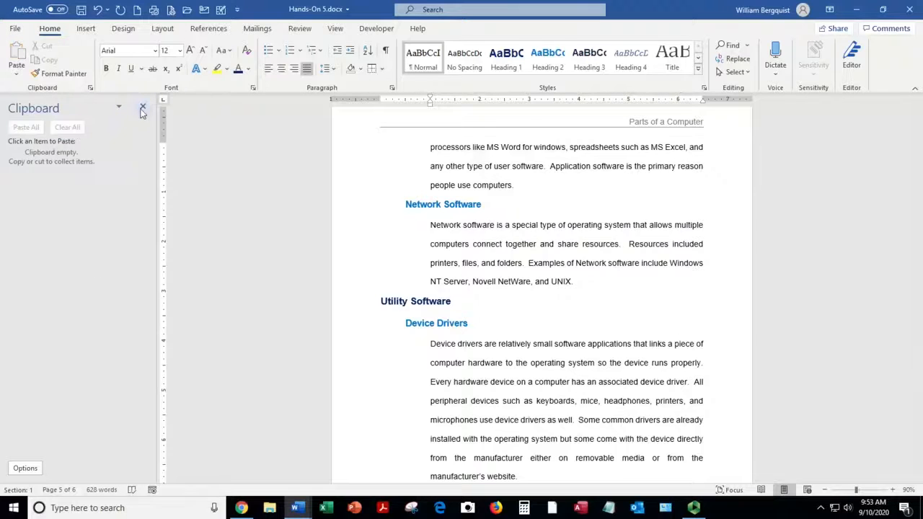
left_click(143, 107)
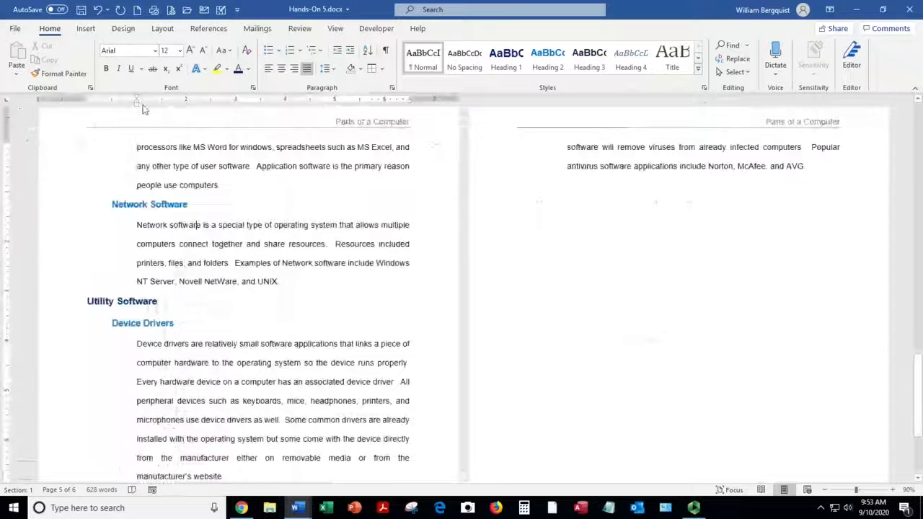
left_click(82, 11)
Update the entire table of contents on the page after the cover page.
scroll(364, 273, "up", 5)
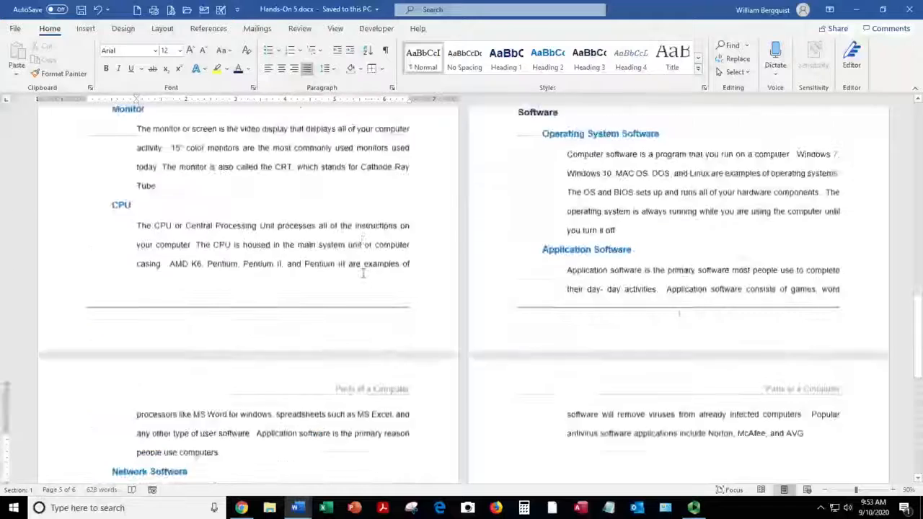
scroll(363, 273, "up", 10)
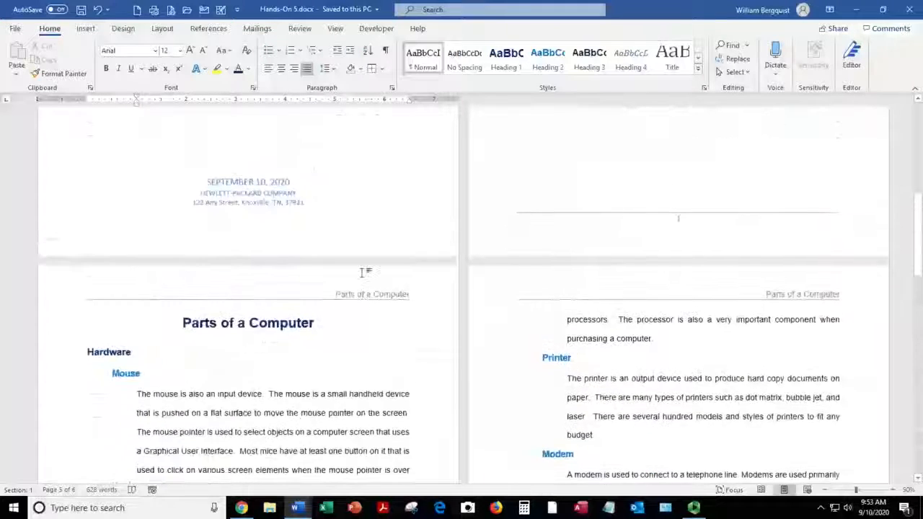
scroll(363, 272, "up", 4)
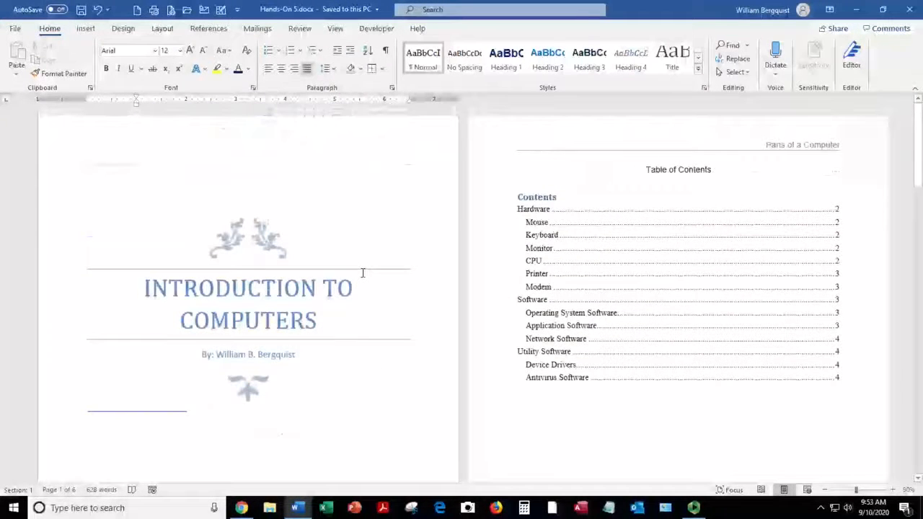
left_click(549, 274)
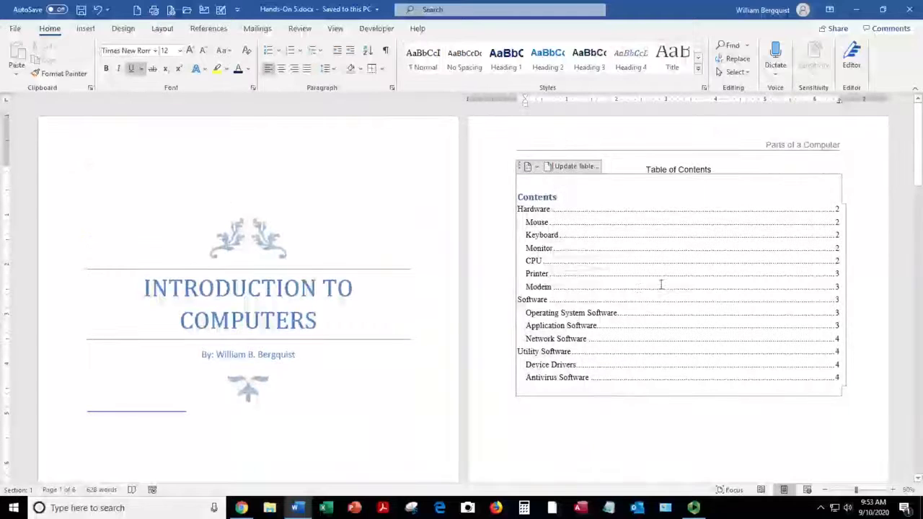
right_click(653, 263)
left_click(688, 339)
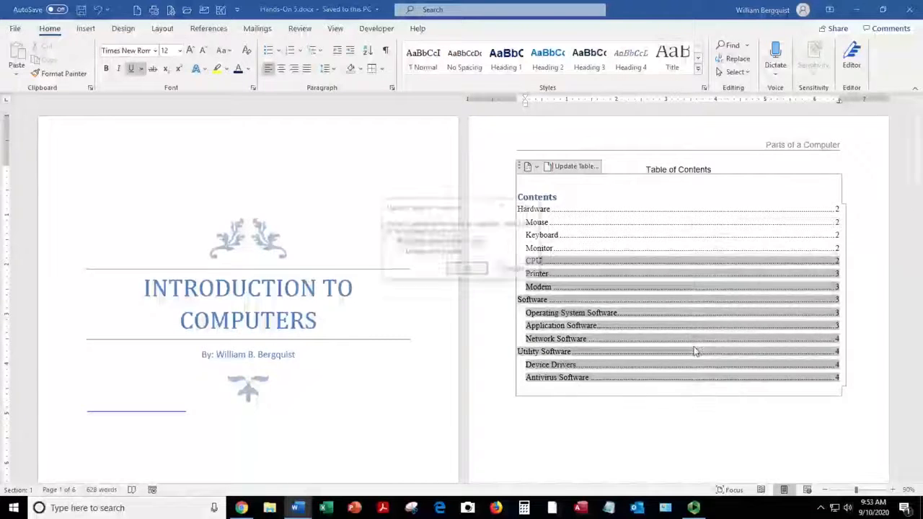
left_click(432, 252)
left_click(468, 269)
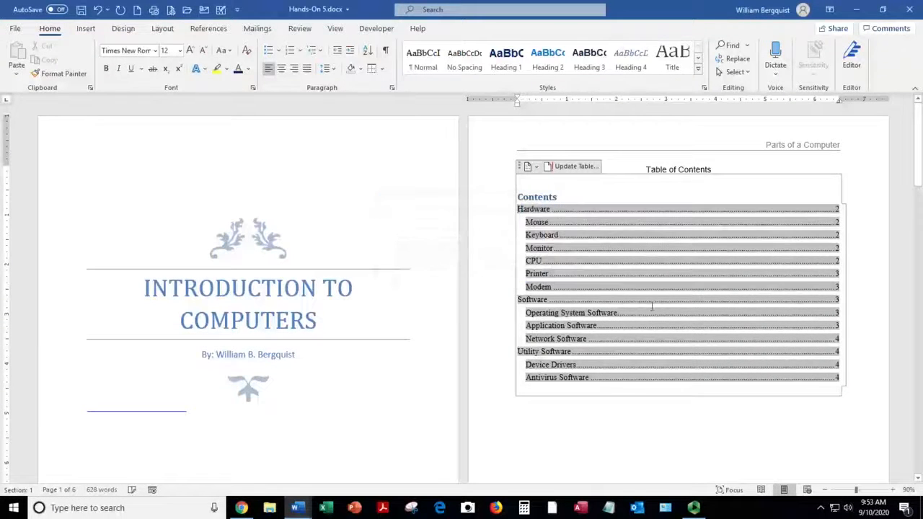
left_click(598, 261)
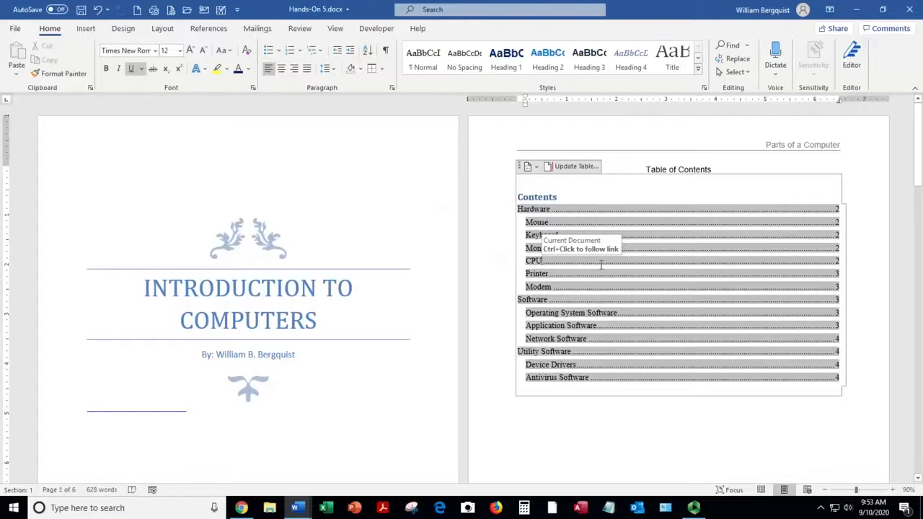
Examine the cover page, table of contents and all report pages, with the view reduced to 50%.
scroll(601, 264, "down", 3)
left_click(231, 199)
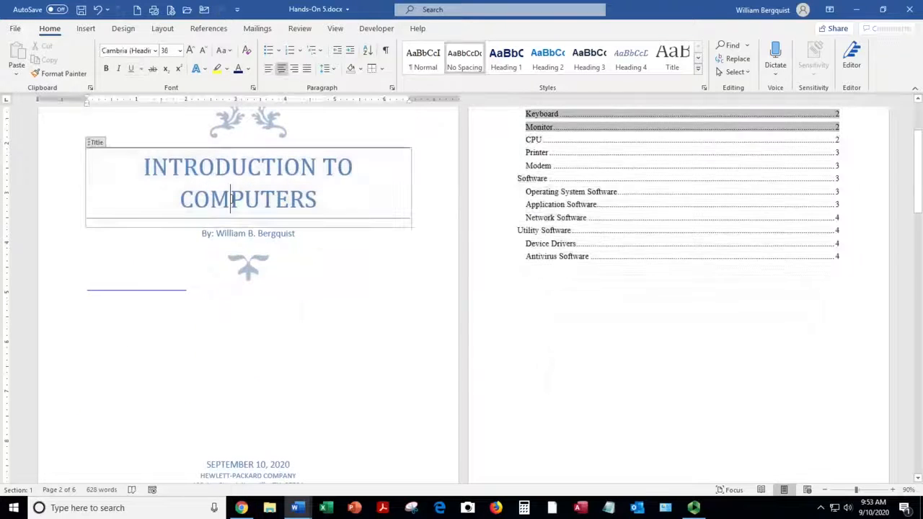
scroll(502, 348, "down", 9)
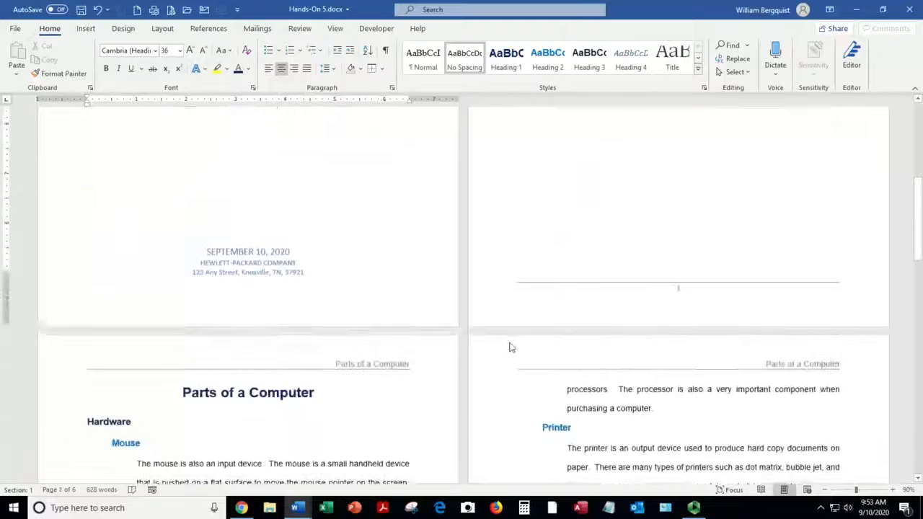
scroll(507, 348, "down", 3)
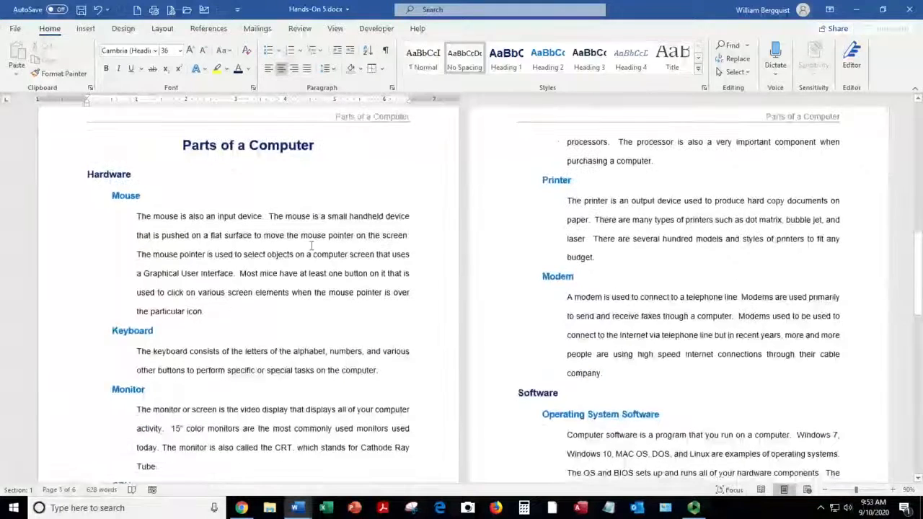
left_click(310, 245)
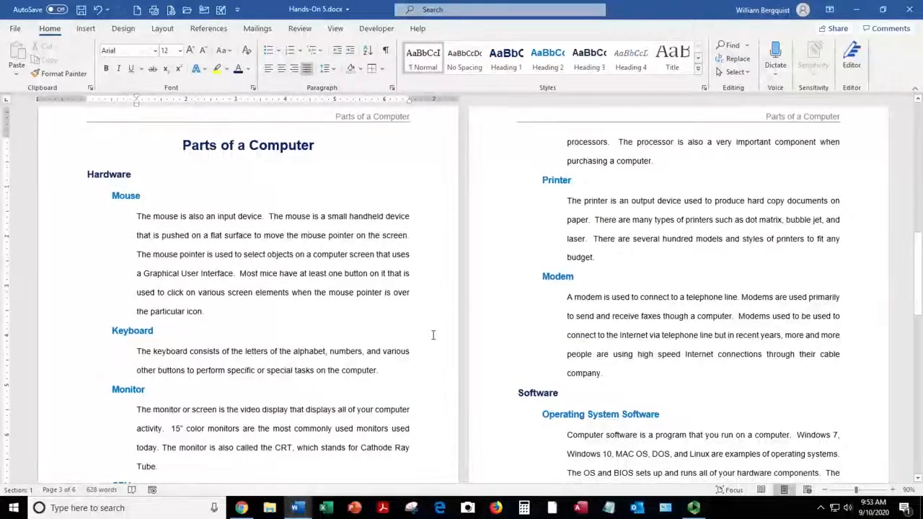
scroll(434, 335, "down", 4)
scroll(433, 334, "down", 4)
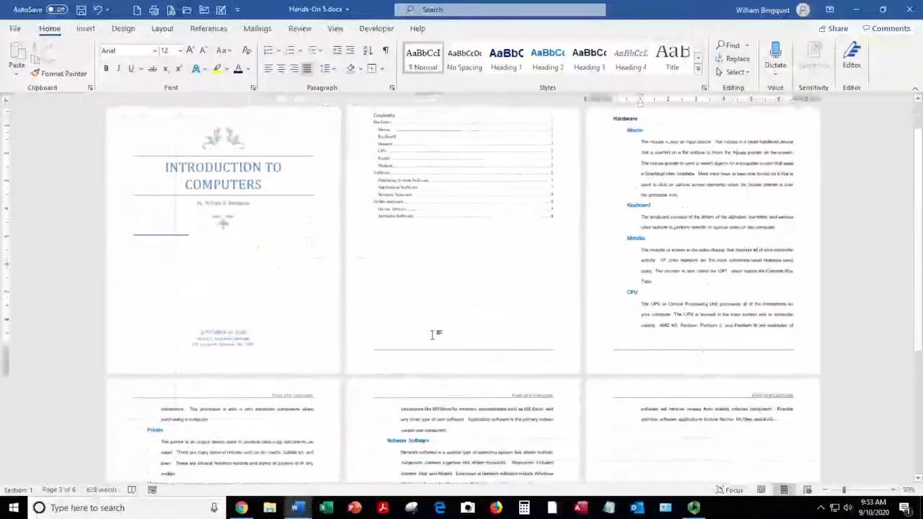
scroll(433, 333, "down", 3)
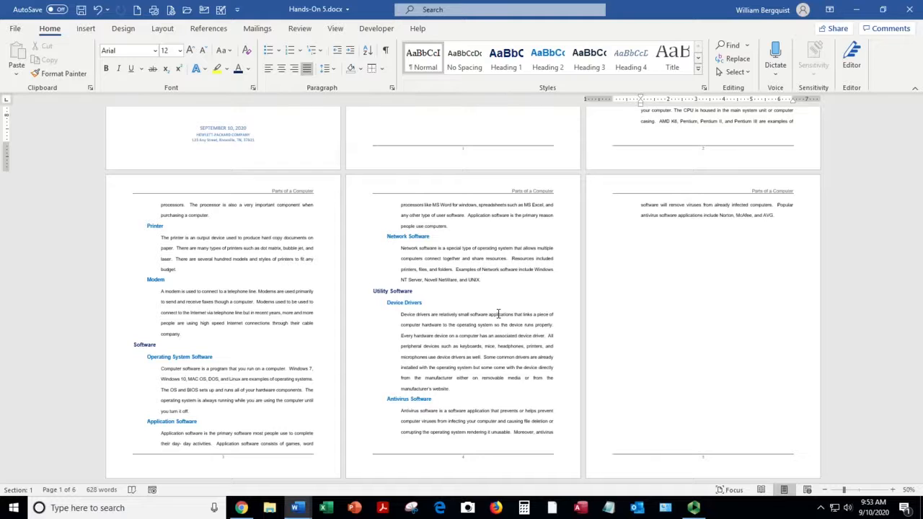
scroll(498, 315, "up", 5)
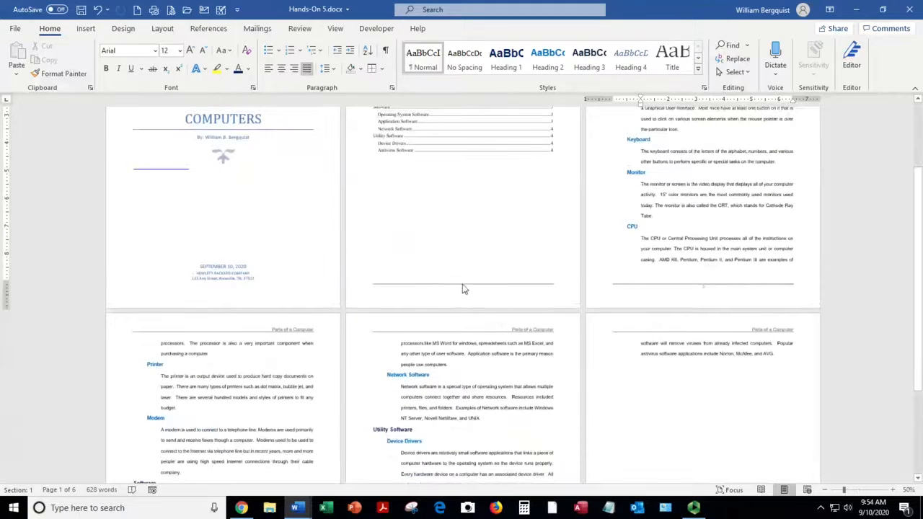
scroll(587, 305, "up", 4)
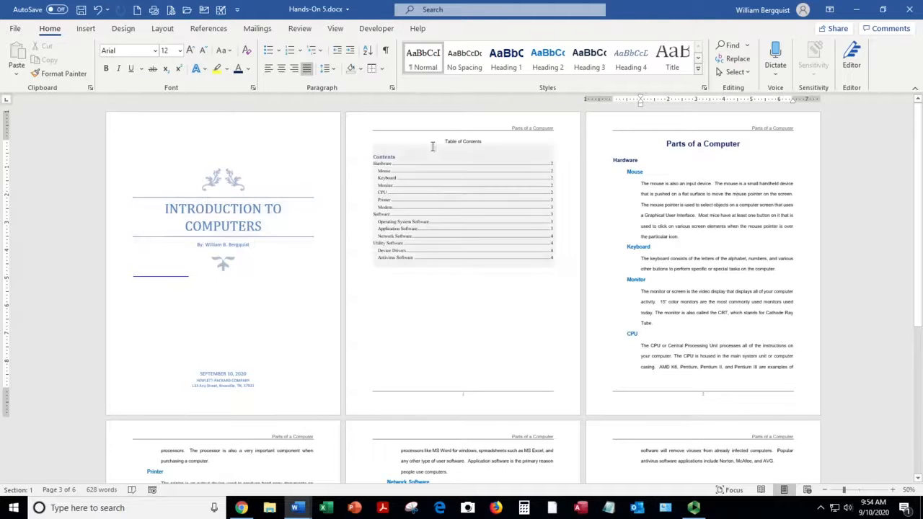
Open the header on the table of contents page to view its options, and return to the body text.
double_click(448, 125)
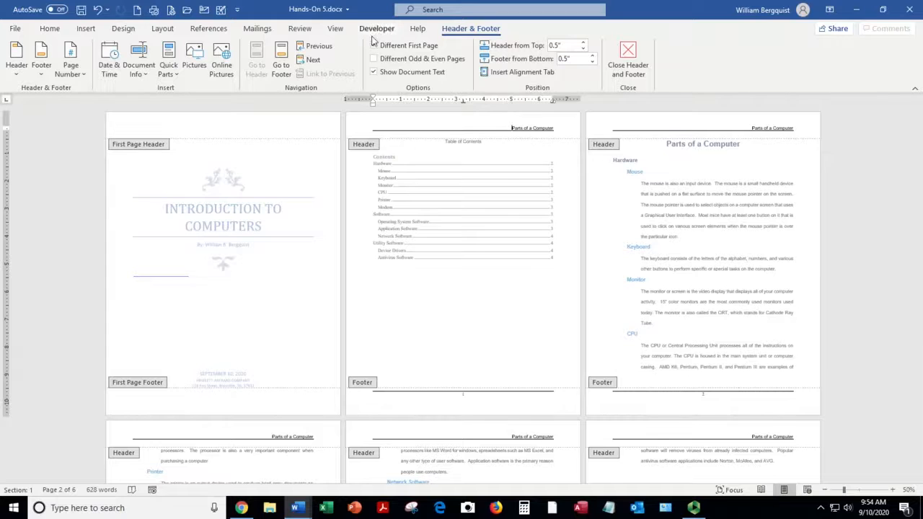
left_click(716, 247)
double_click(716, 247)
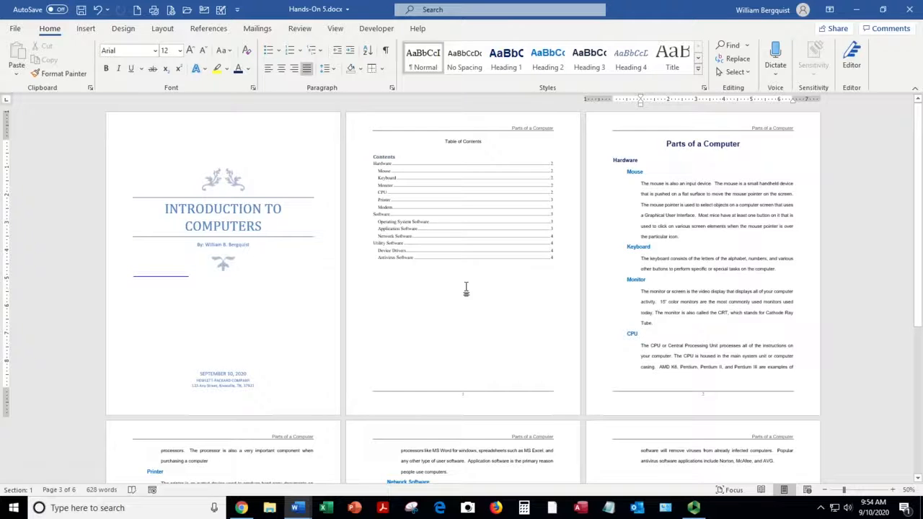
scroll(467, 288, "down", 1)
scroll(466, 288, "up", 1)
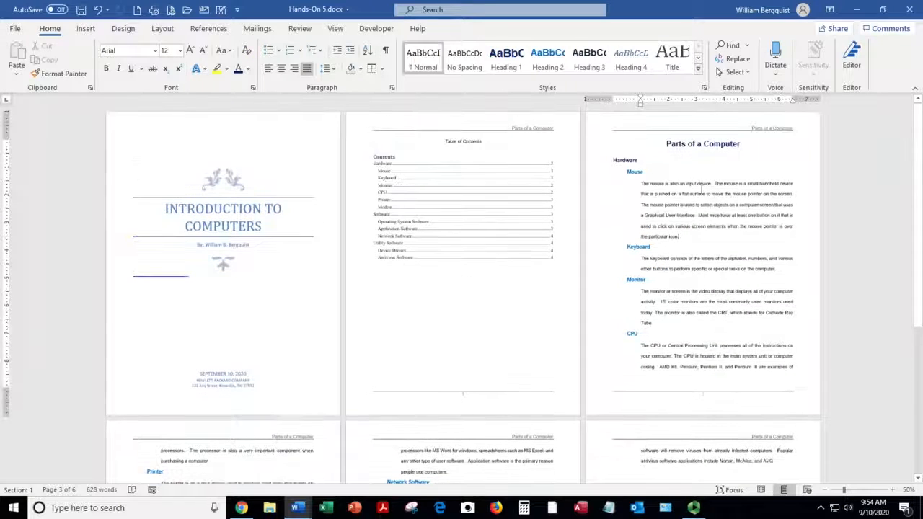
scroll(556, 320, "down", 3)
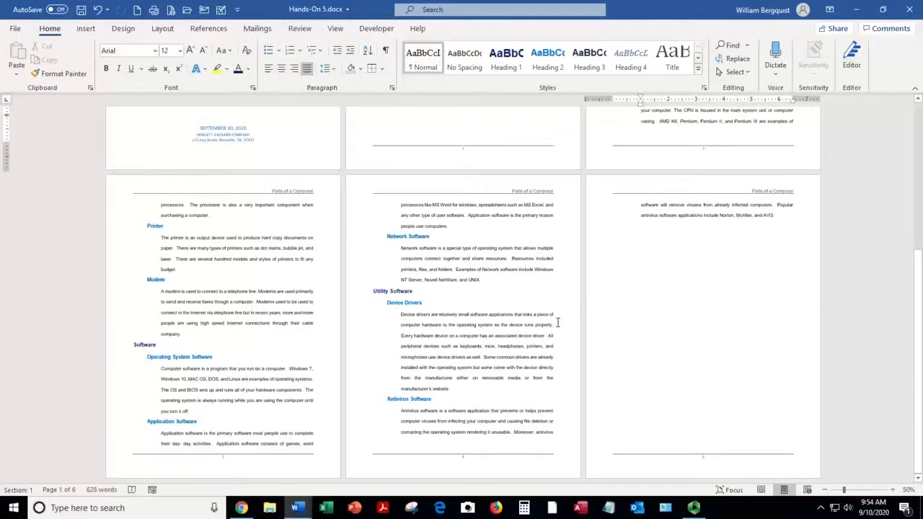
scroll(556, 322, "up", 3)
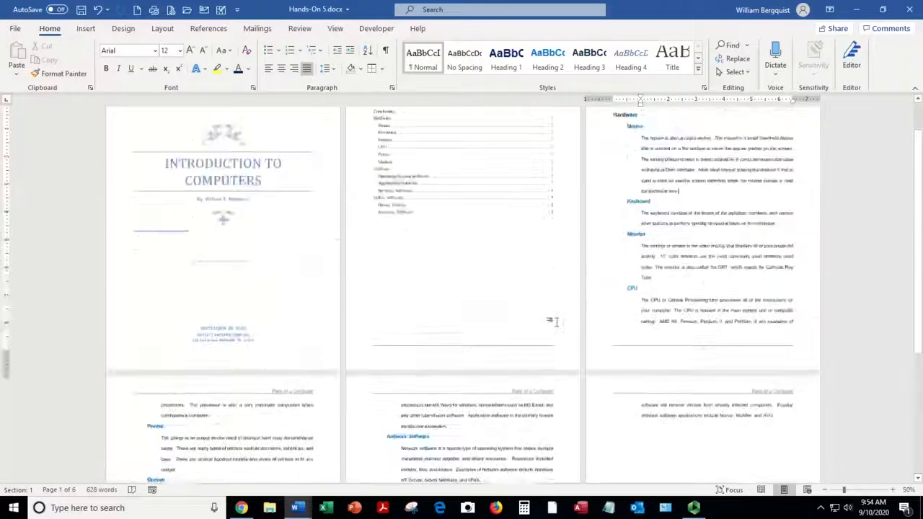
scroll(556, 322, "up", 5)
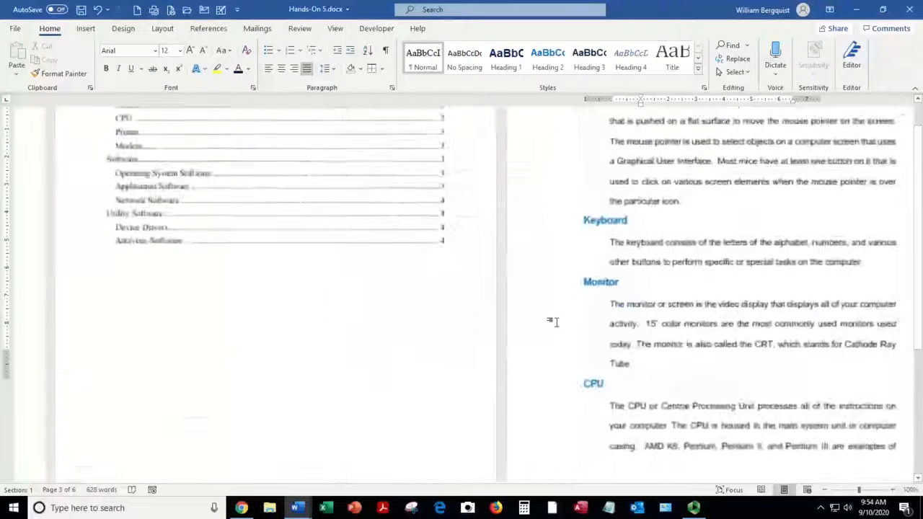
scroll(557, 323, "up", 15)
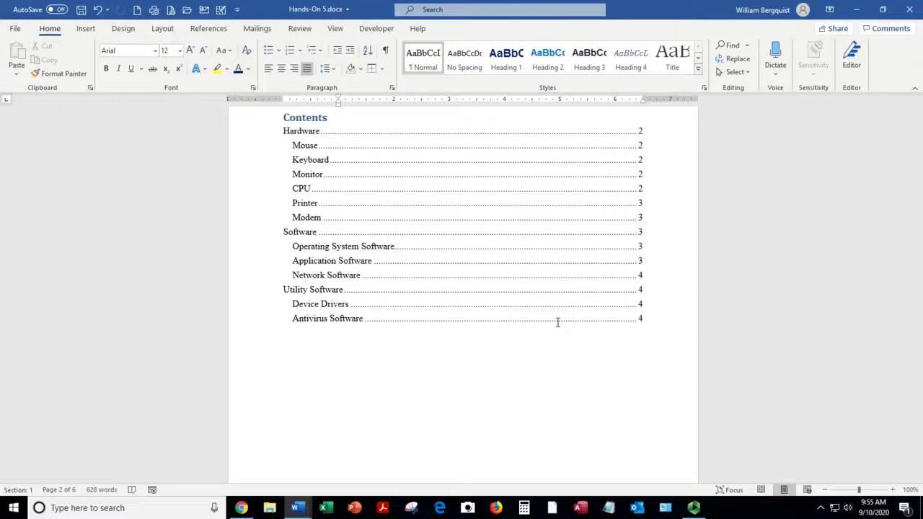
left_click(693, 508)
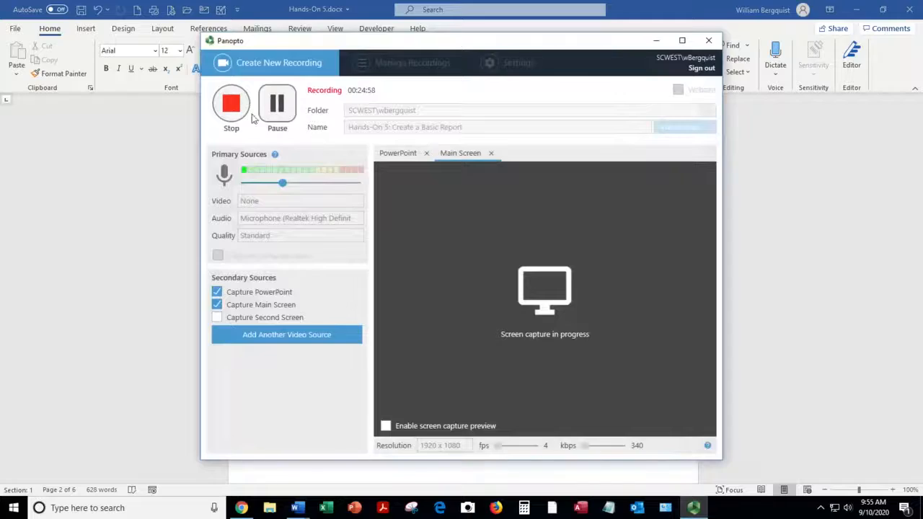